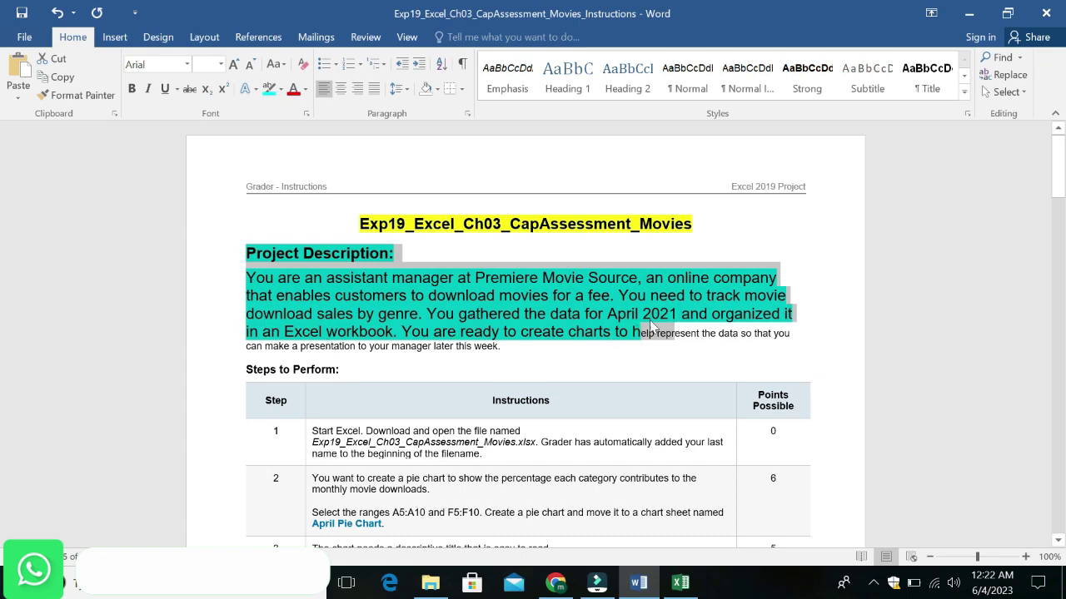
# Step: Undo the highlighting and enlarged font applied to the document title and the project description
pyautogui.hotkey('ctrl', 'z')
pyautogui.hotkey('ctrl', 'z')
pyautogui.hotkey('ctrl', 'z')
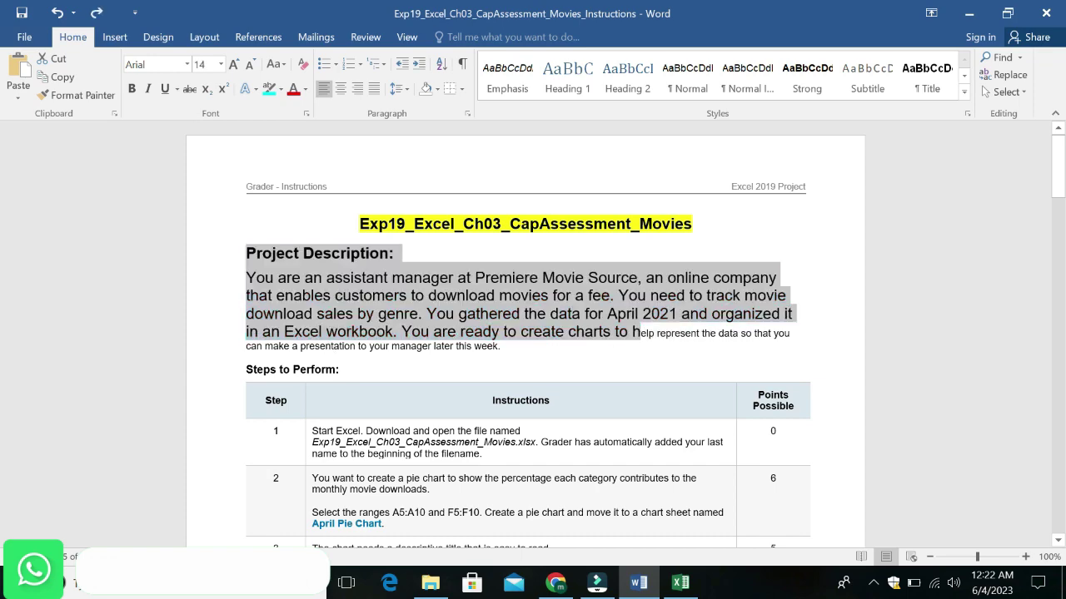
pyautogui.click(347, 352)
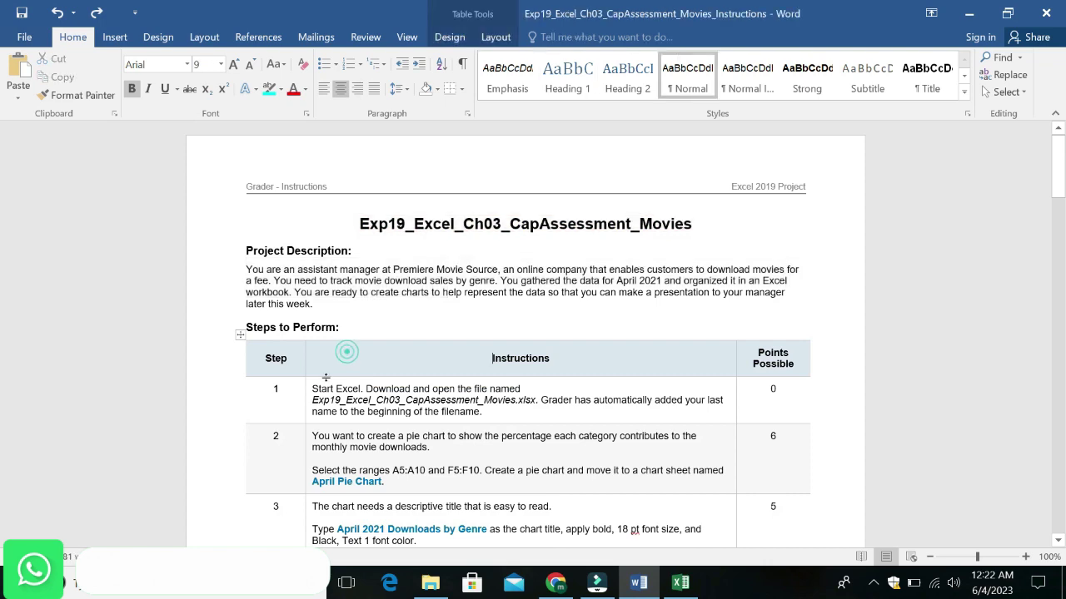
# Step: Set the step 1 instruction text to 14 pt and highlight it in turquoise
pyautogui.moveTo(311, 388); pyautogui.dragTo(490, 413)
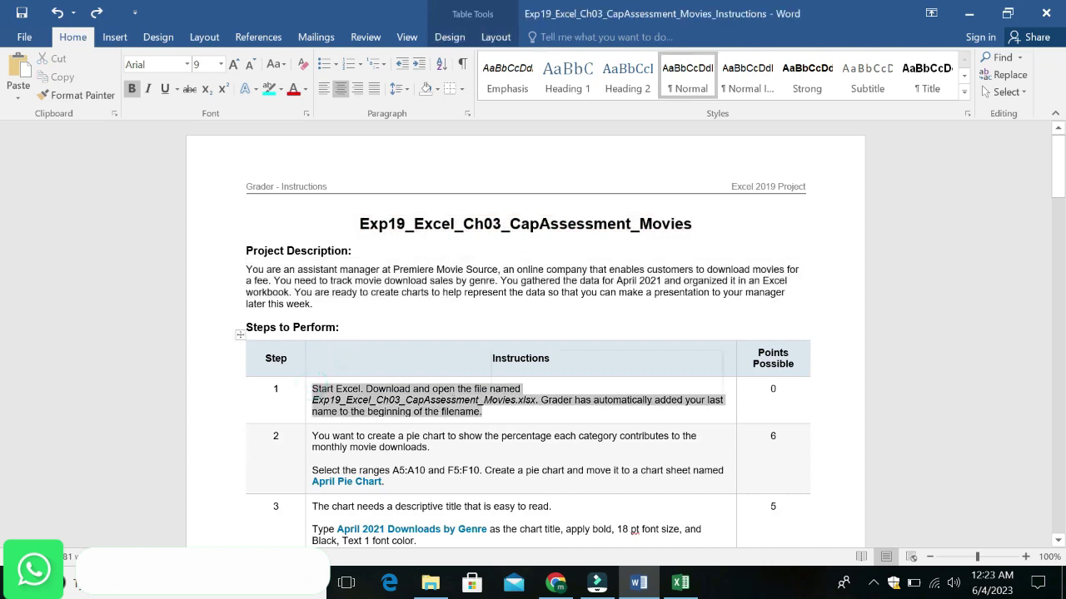
pyautogui.click(585, 366)
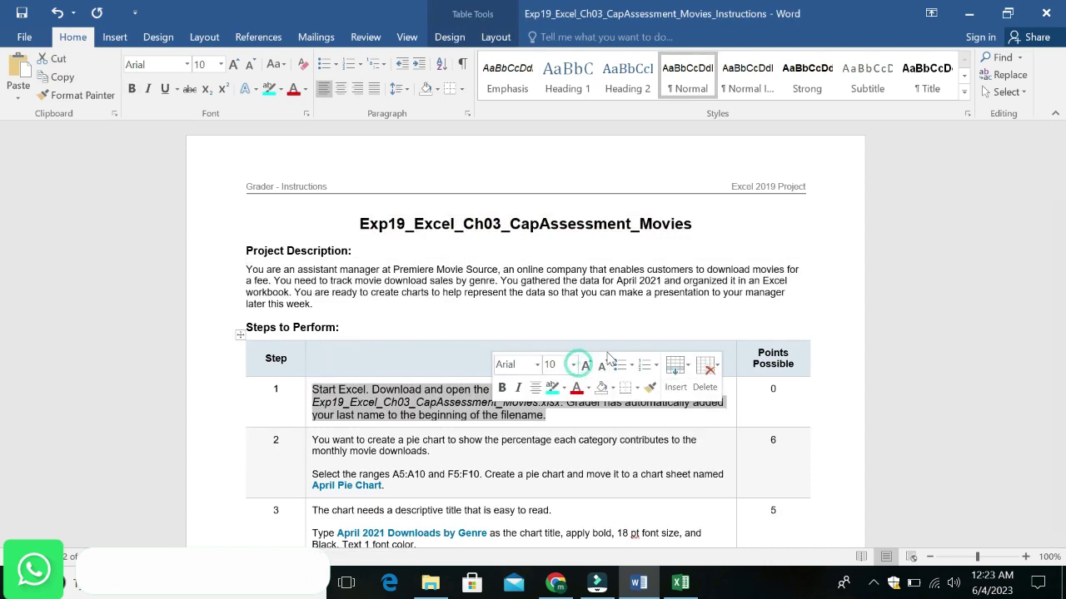
pyautogui.click(573, 363)
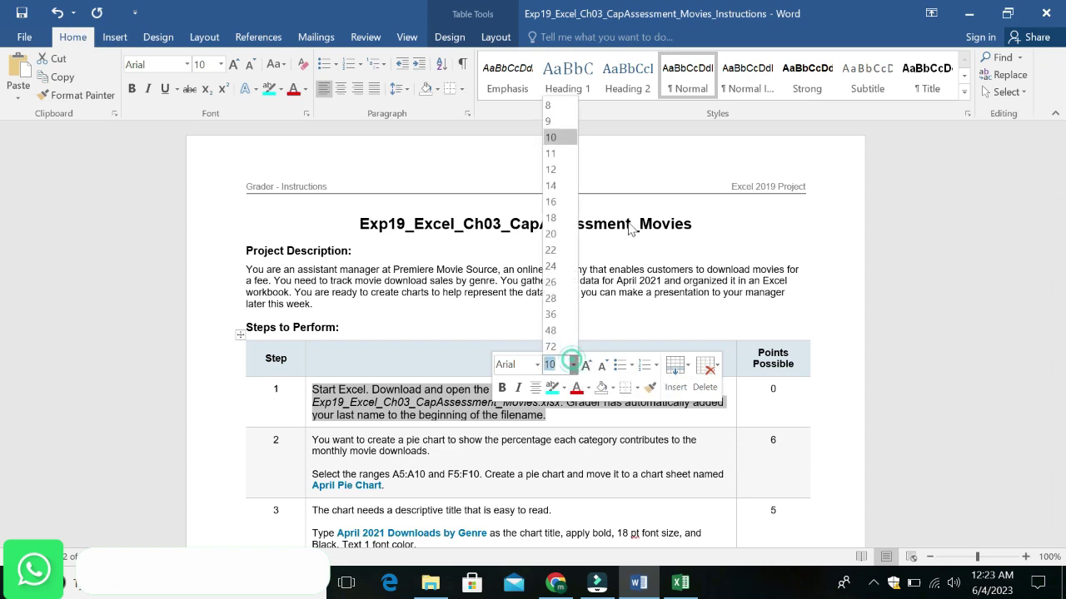
pyautogui.click(552, 184)
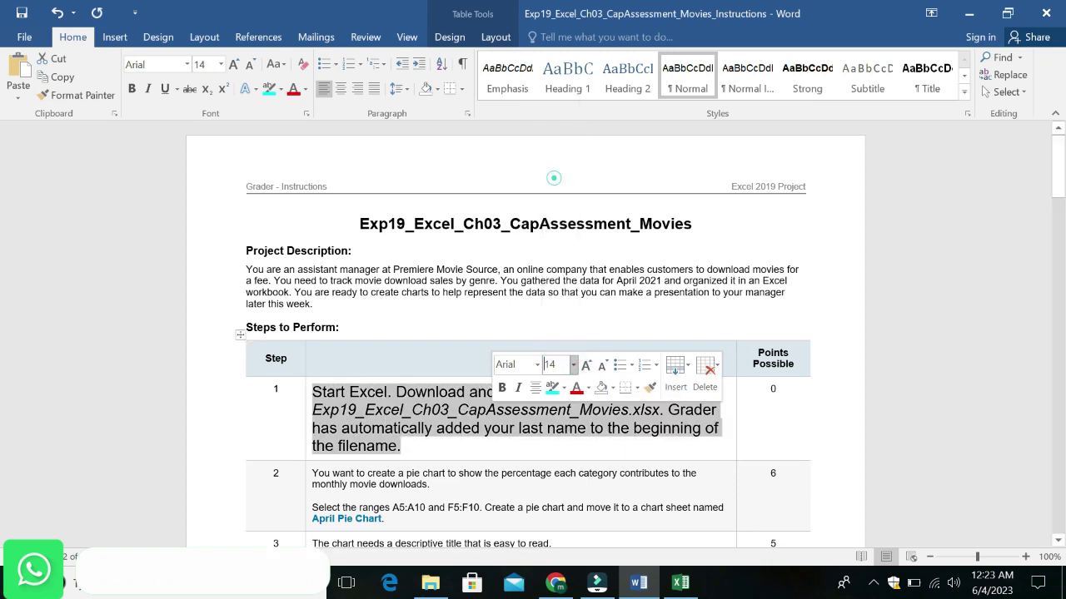
pyautogui.click(552, 388)
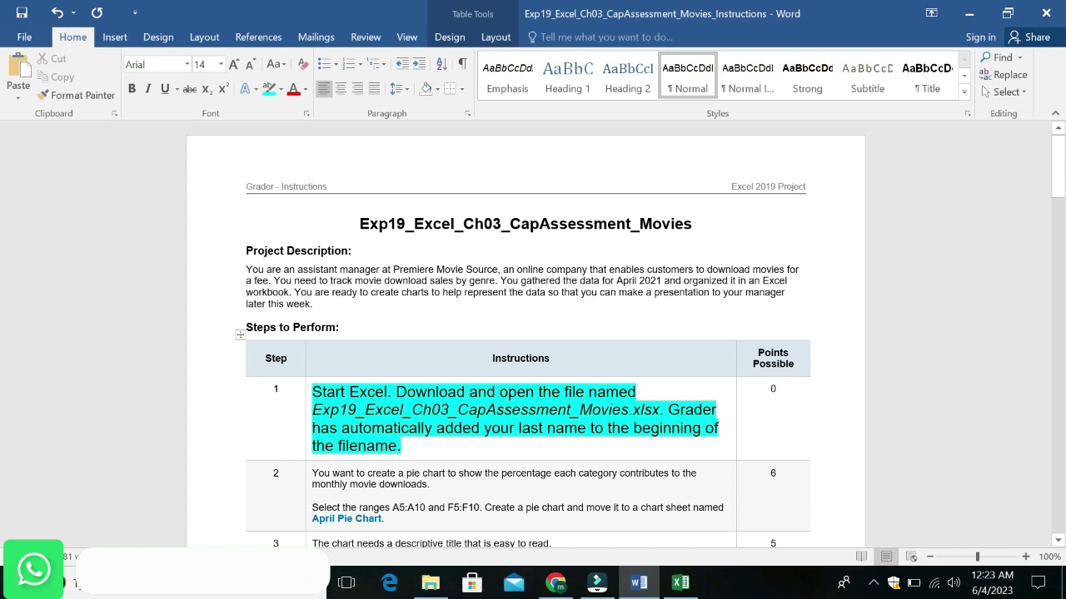
# Step: Compare the file name given in step 1 with the open Excel workbook, and return to the Word instructions
pyautogui.moveTo(312, 391); pyautogui.dragTo(661, 409)
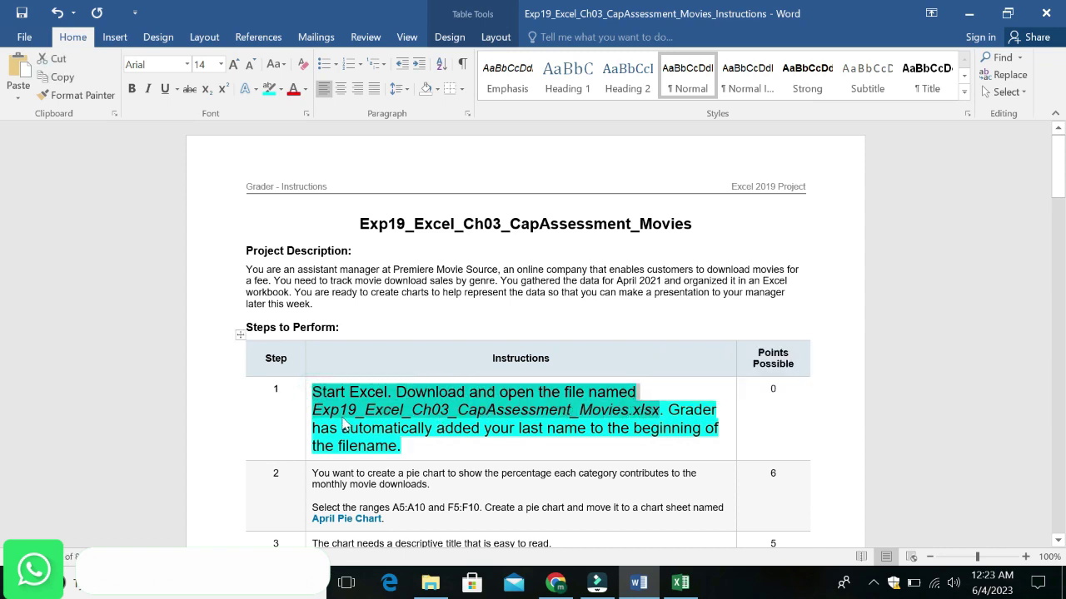
pyautogui.click(680, 583)
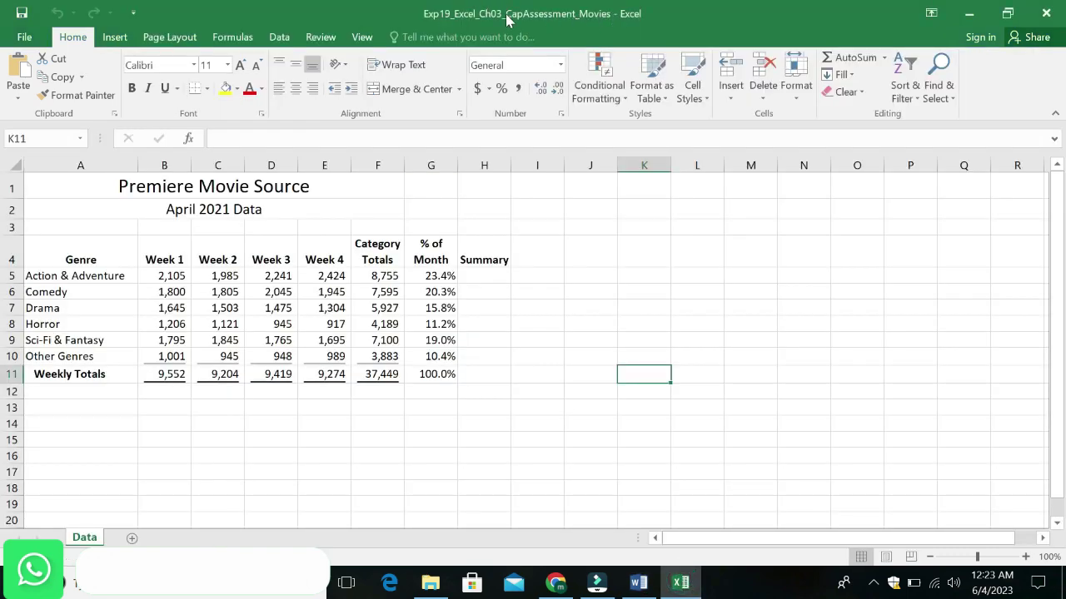
pyautogui.click(440, 471)
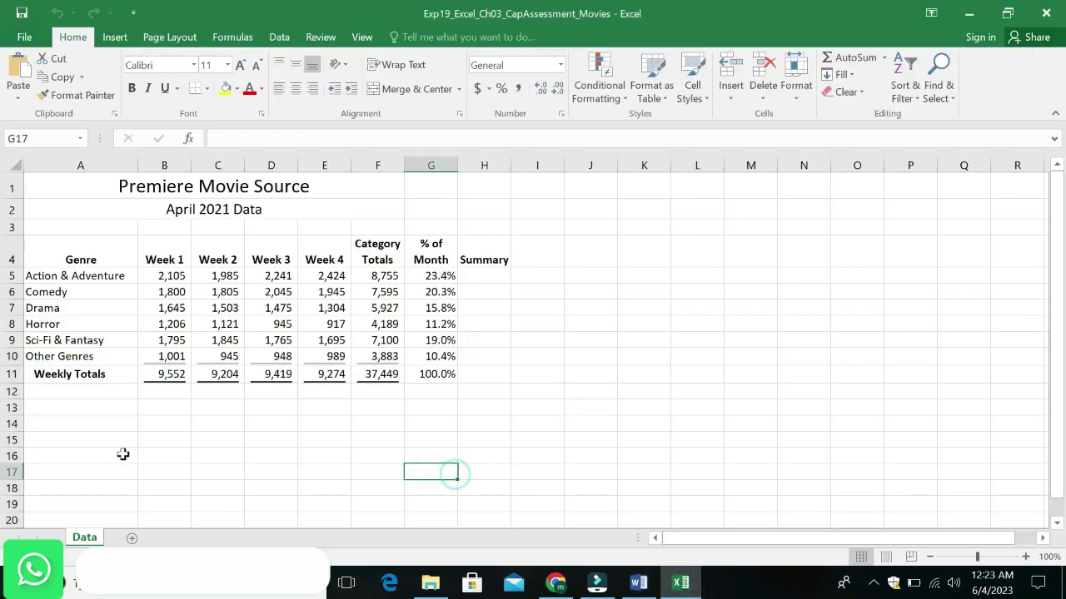
pyautogui.click(638, 583)
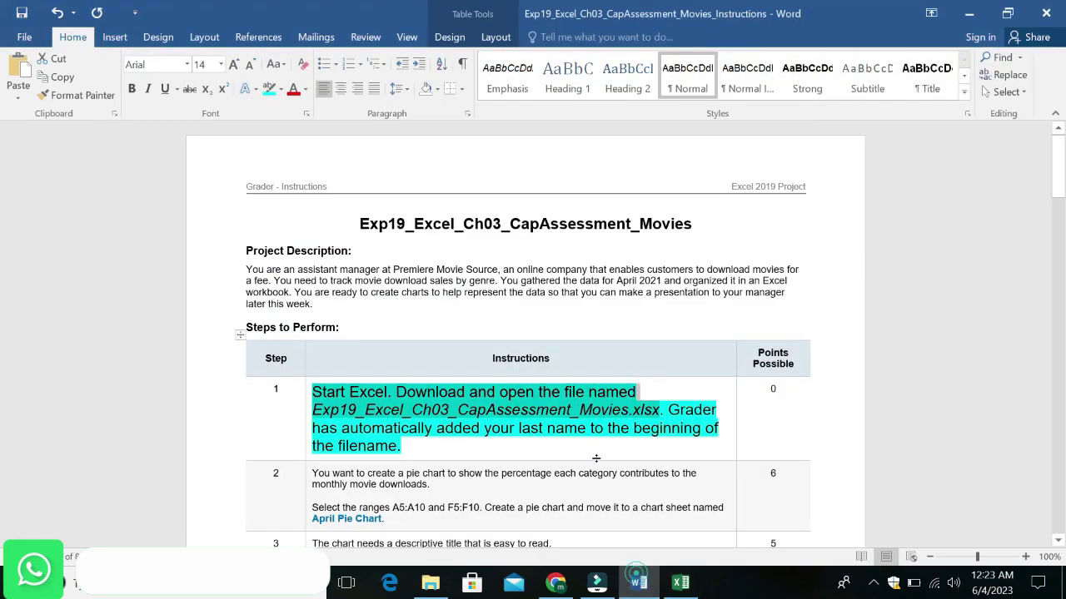
# Step: Undo the font size and highlight changes on the step 1 instruction
pyautogui.hotkey('ctrl', 'z')
pyautogui.scroll(-2, 596, 452)
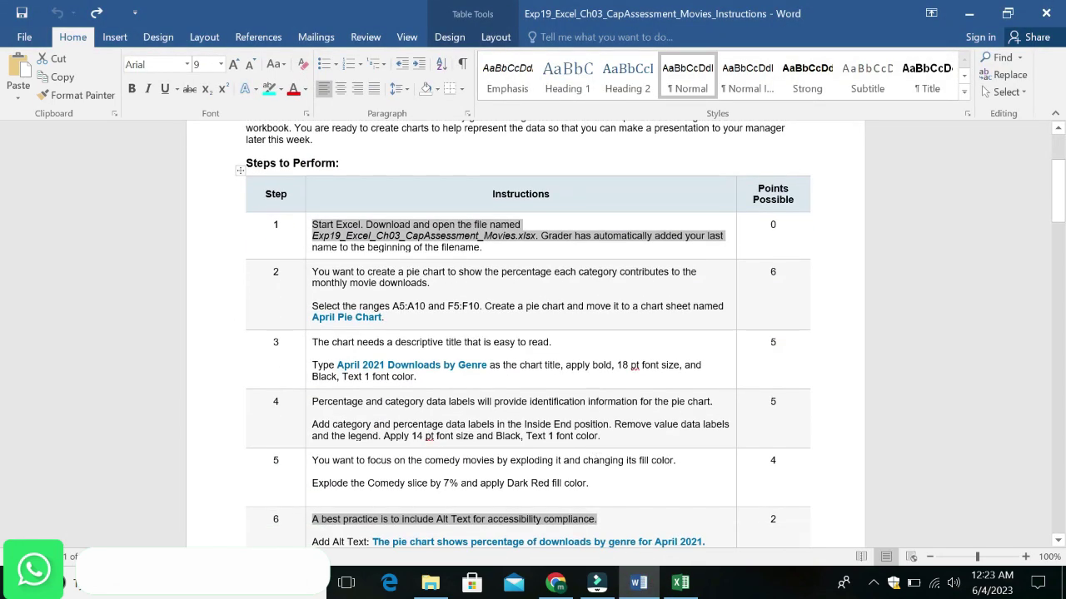
pyautogui.click(588, 373)
# Step: Highlight the opening sentence of step 2, about creating a pie chart, in yellow
pyautogui.moveTo(312, 271); pyautogui.dragTo(438, 284)
pyautogui.click(522, 261)
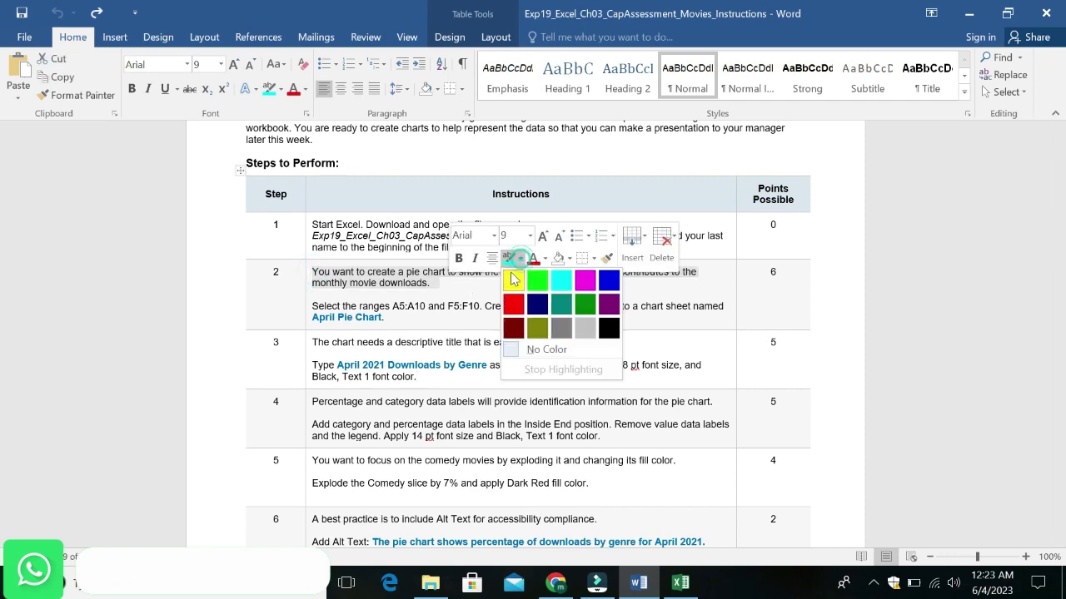
pyautogui.click(511, 275)
# Step: Set the second paragraph of step 2 to 14 pt and highlight it in turquoise
pyautogui.moveTo(1059, 200); pyautogui.dragTo(1059, 181)
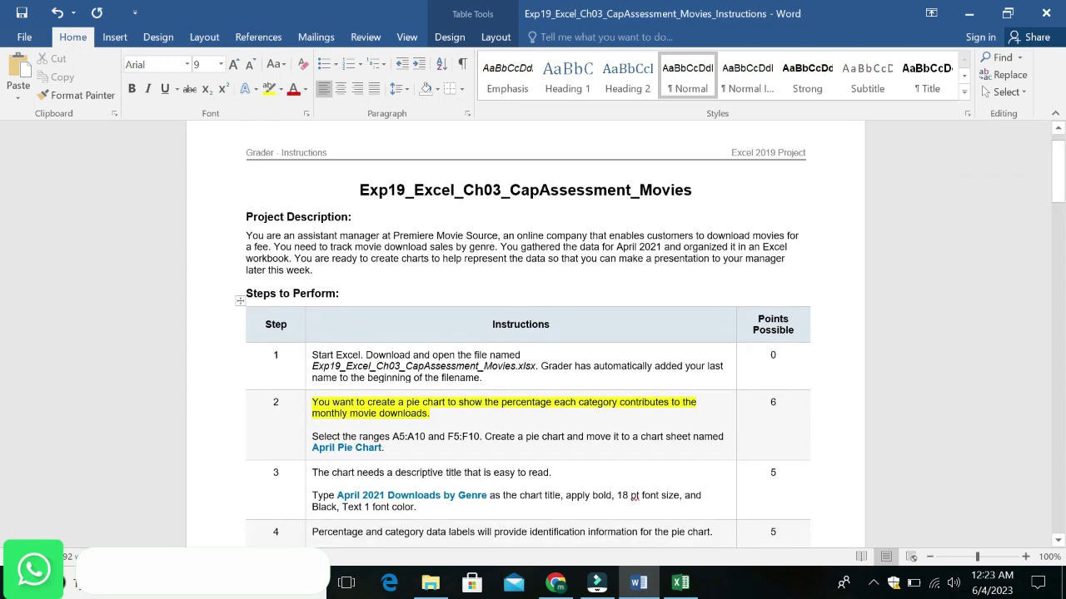
pyautogui.tripleClick(310, 436)
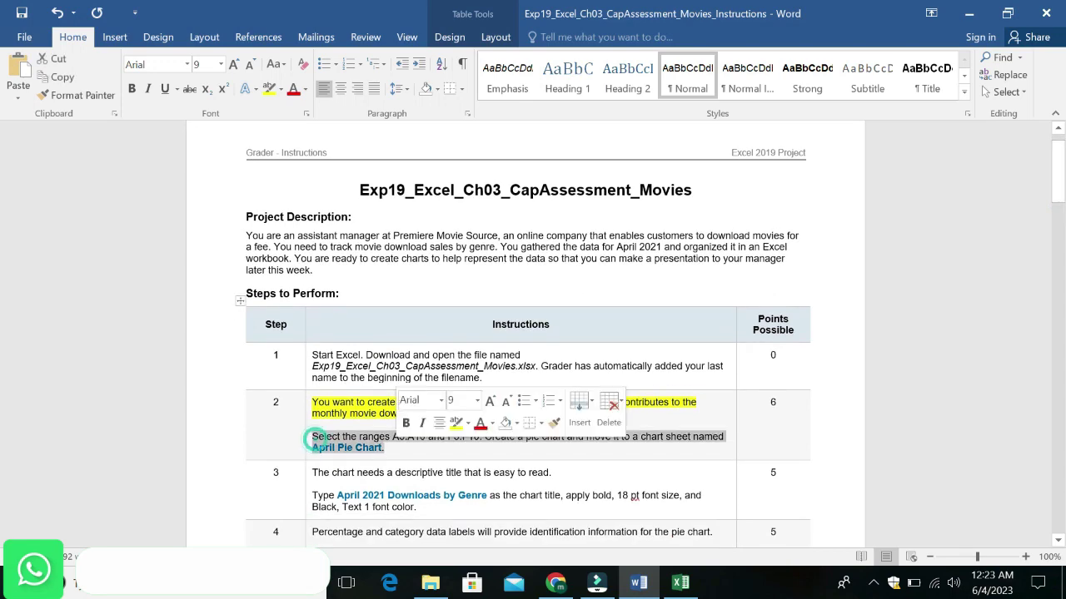
pyautogui.click(477, 401)
pyautogui.click(463, 221)
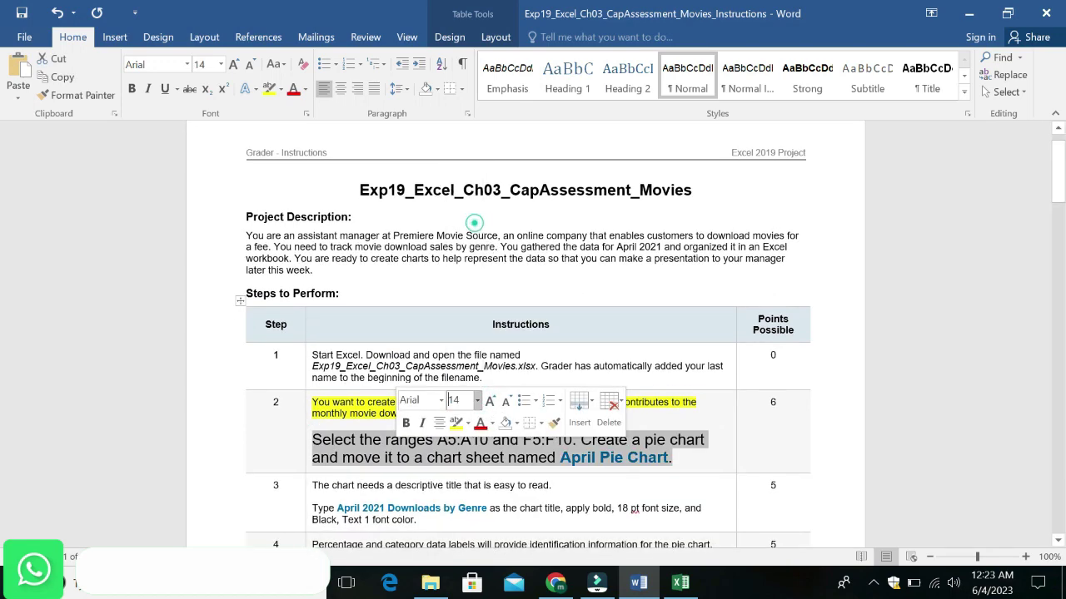
pyautogui.click(468, 424)
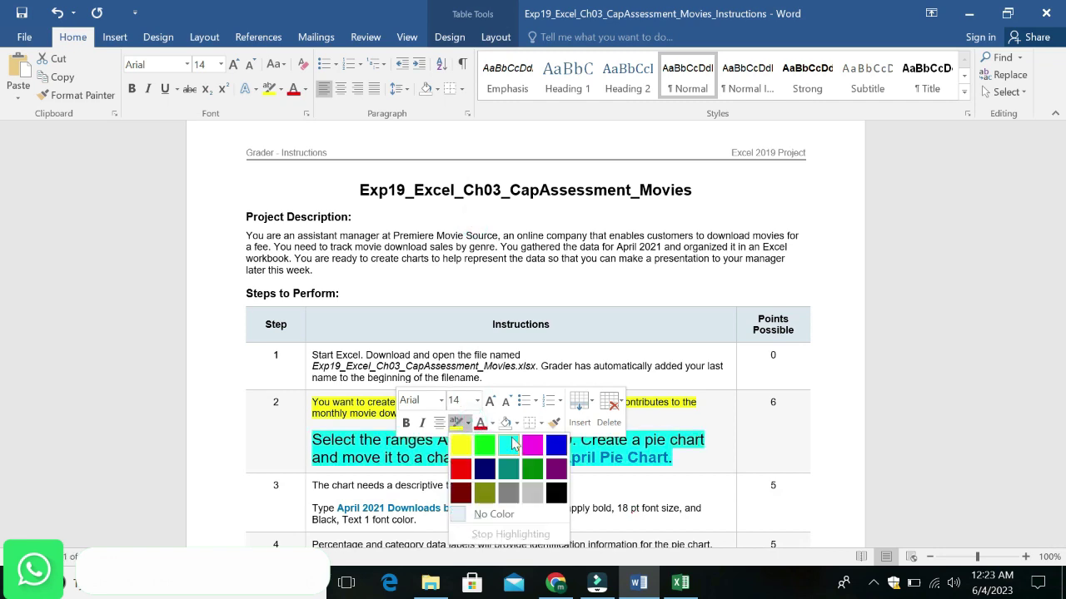
pyautogui.click(509, 437)
pyautogui.click(623, 458)
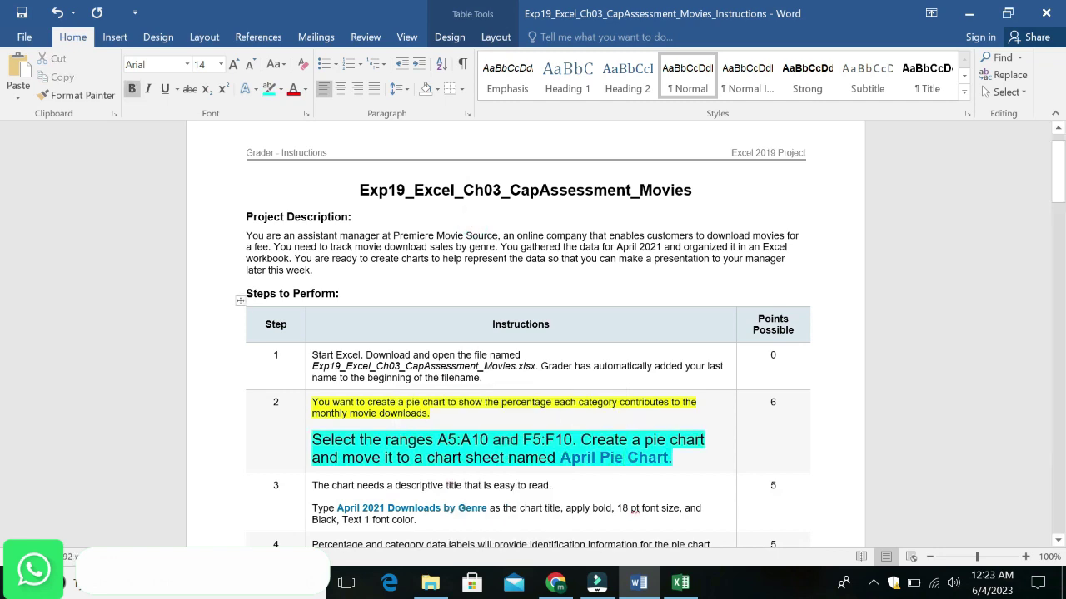
# Step: Copy the range reference A5:A10 from step 2 and use it to select those cells in the Excel workbook
pyautogui.tripleClick(500, 450)
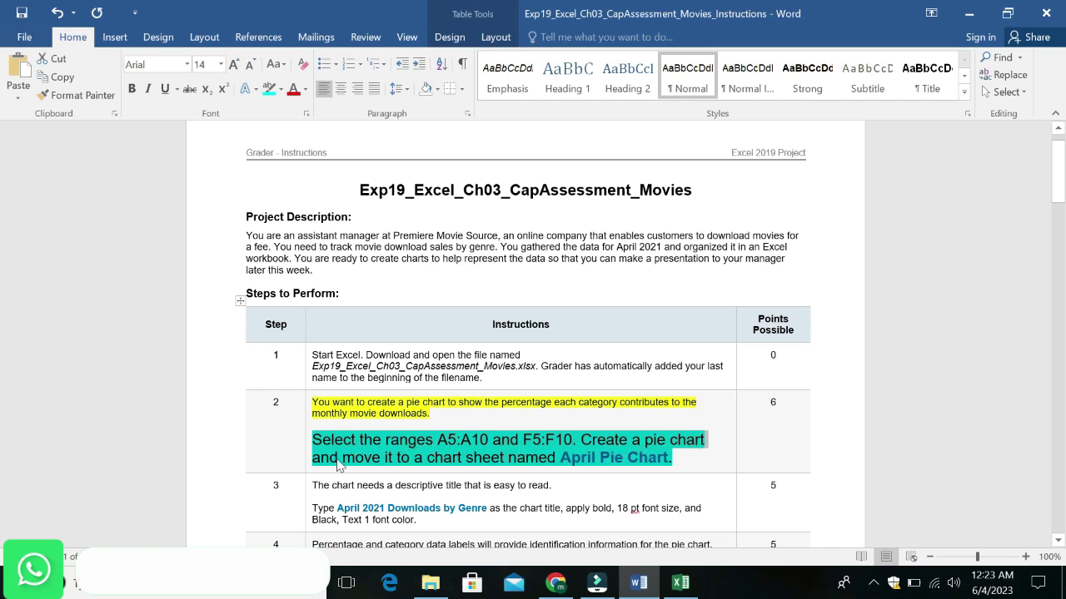
pyautogui.click(580, 467)
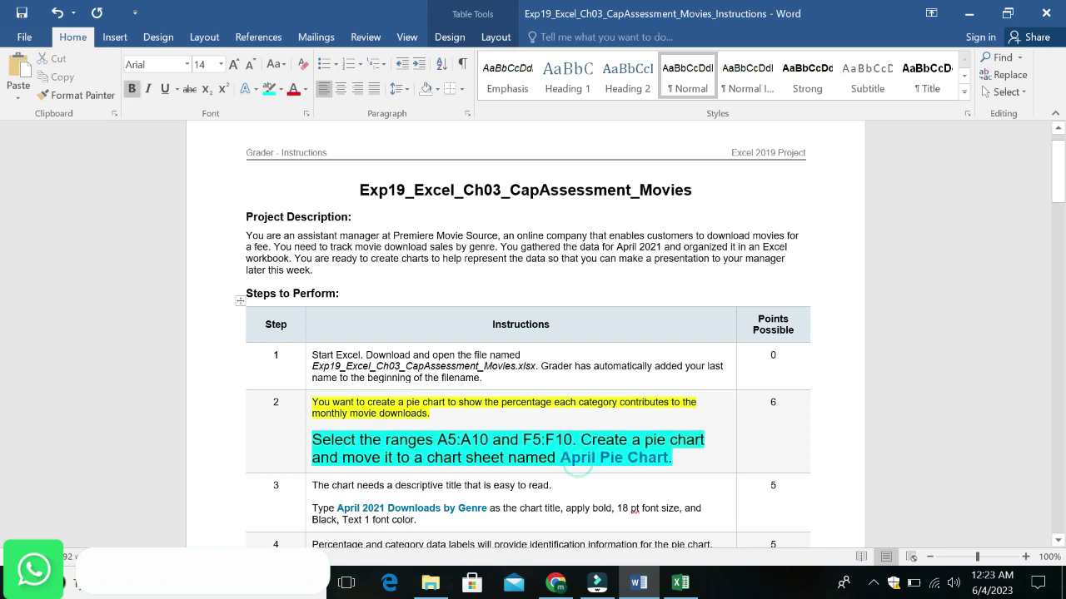
pyautogui.moveTo(437, 442); pyautogui.dragTo(489, 442)
pyautogui.hotkey('ctrl', 'c')
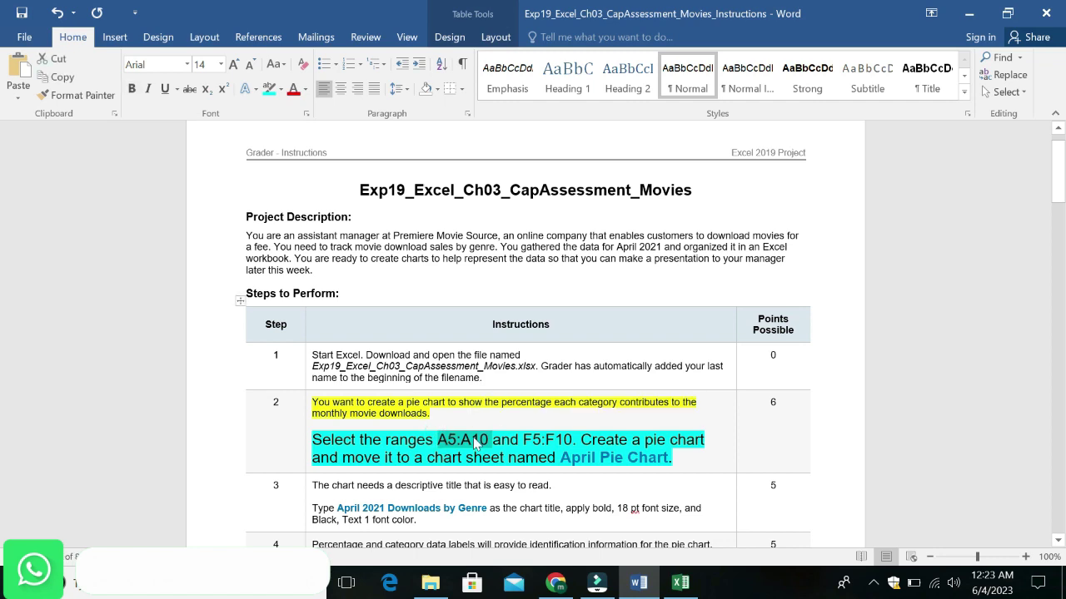
pyautogui.click(680, 583)
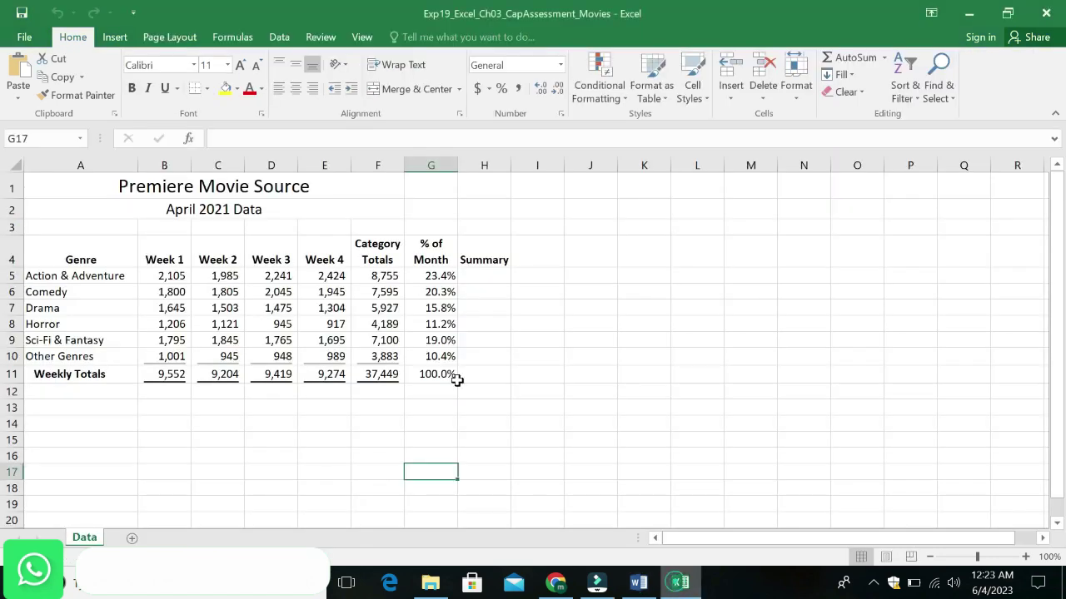
pyautogui.click(53, 135)
pyautogui.hotkey('ctrl', 'v')
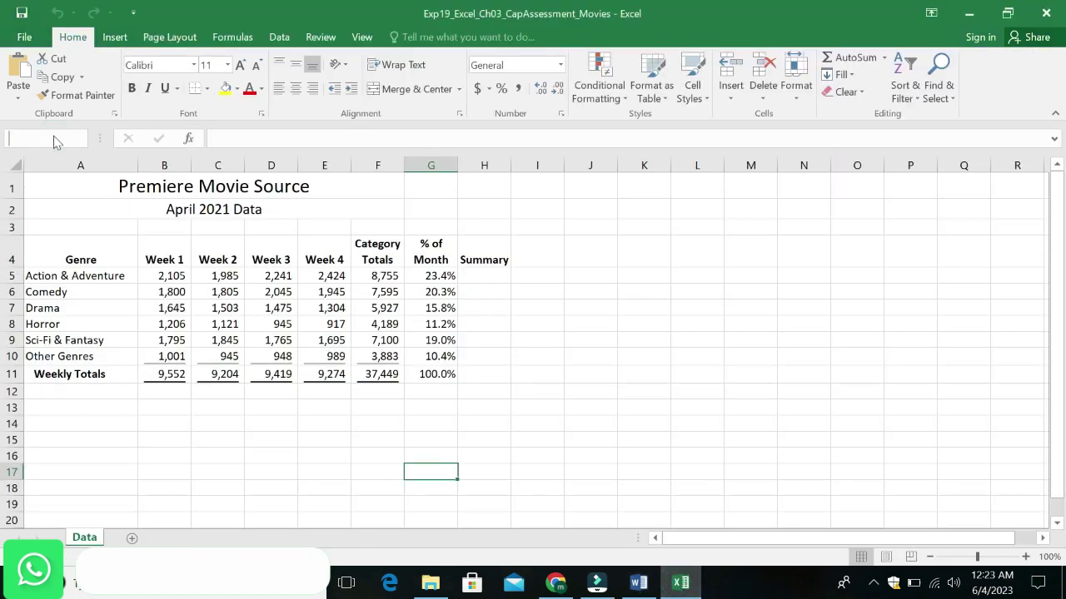
pyautogui.press('Return')
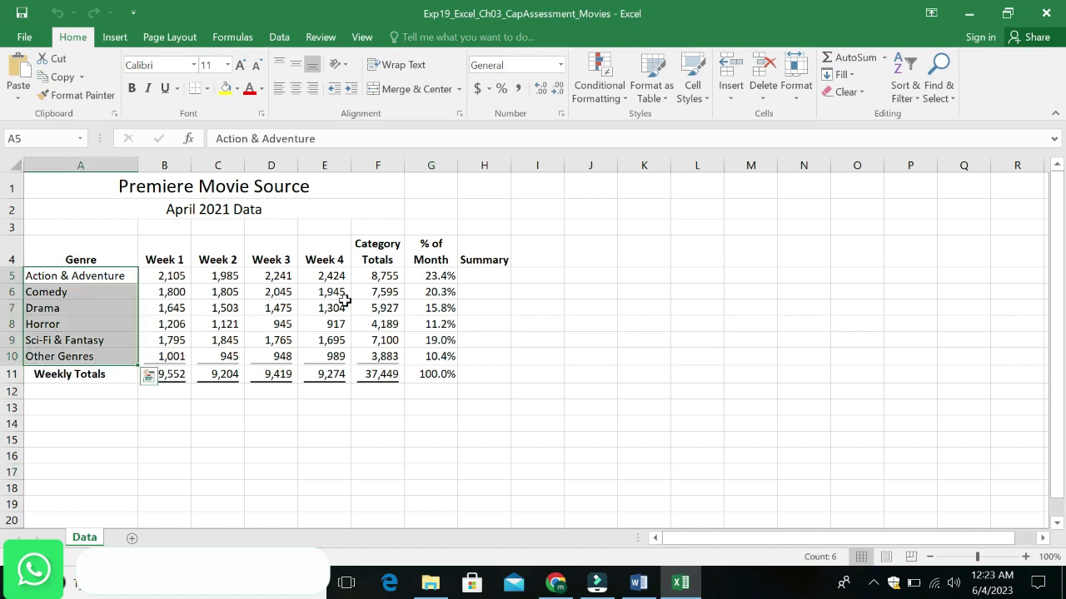
# Step: Check the second range in the Word instructions and add F5:F10 to the cell selection in Excel
pyautogui.click(636, 585)
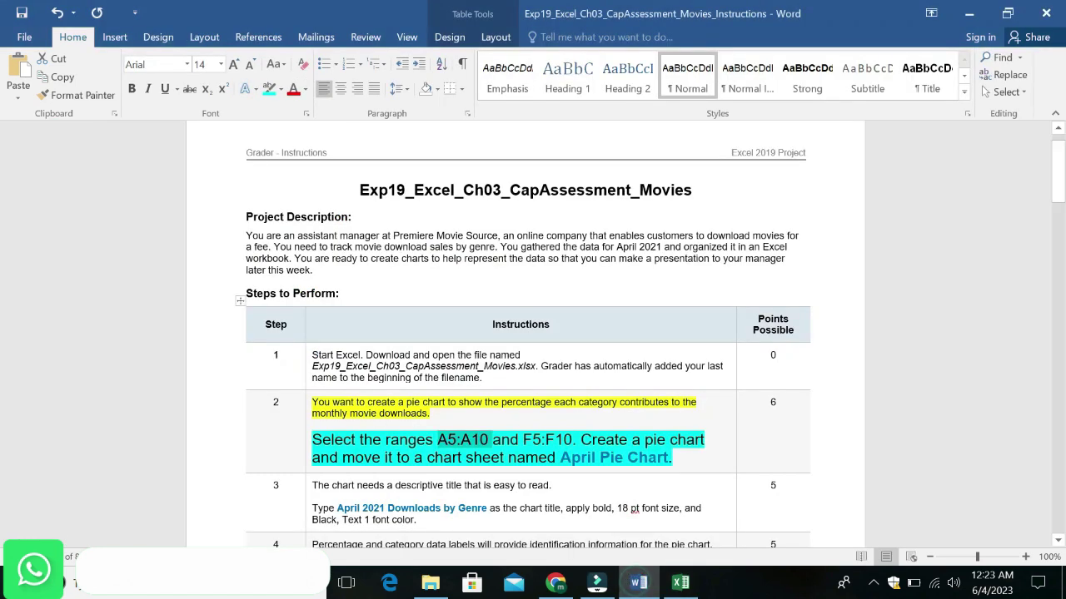
pyautogui.moveTo(493, 439); pyautogui.dragTo(580, 439)
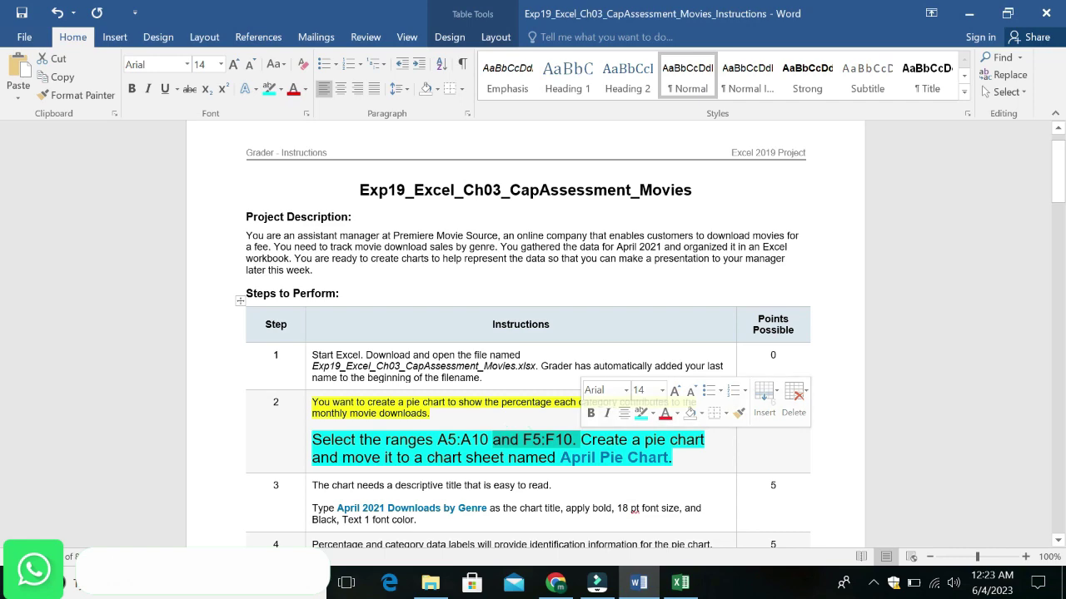
pyautogui.click(678, 582)
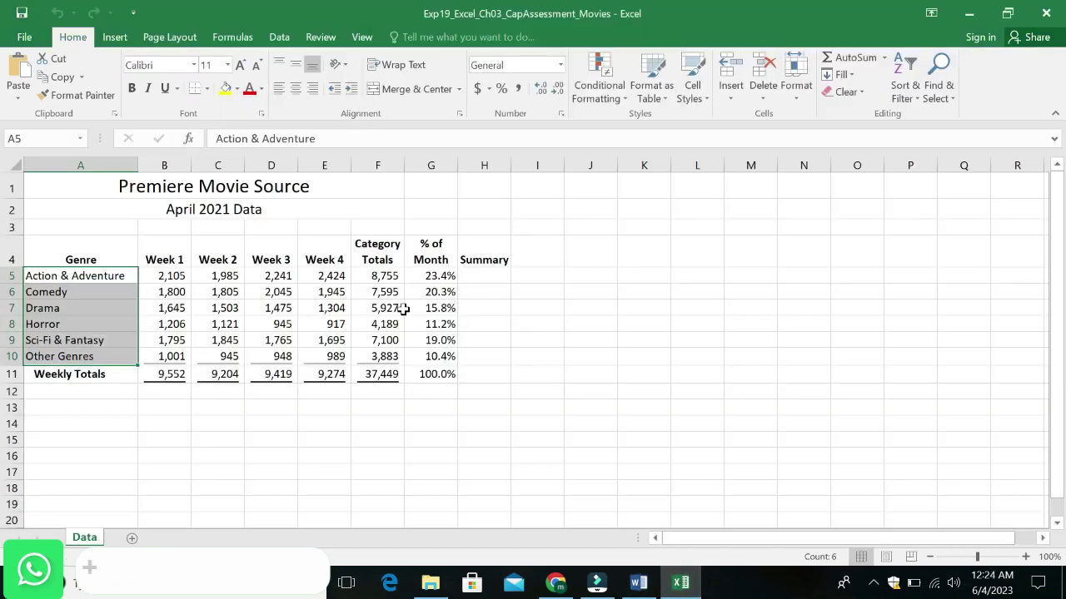
pyautogui.moveTo(388, 277); pyautogui.dragTo(387, 352)
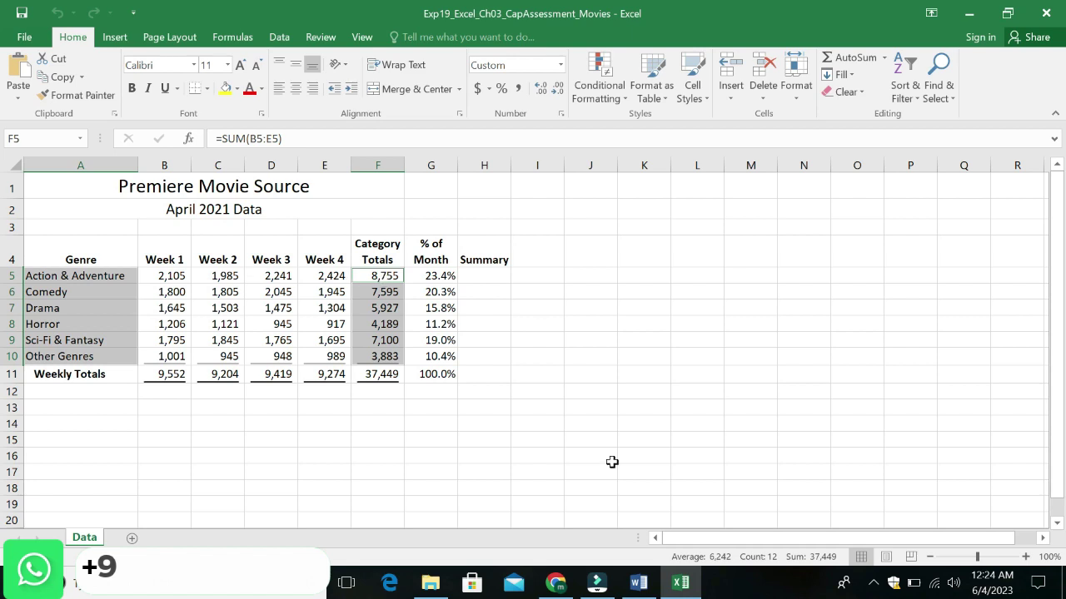
# Step: Review the chart instruction of step 2 in Word, and insert the recommended pie chart from the selected ranges in Excel
pyautogui.click(638, 583)
pyautogui.click(630, 509)
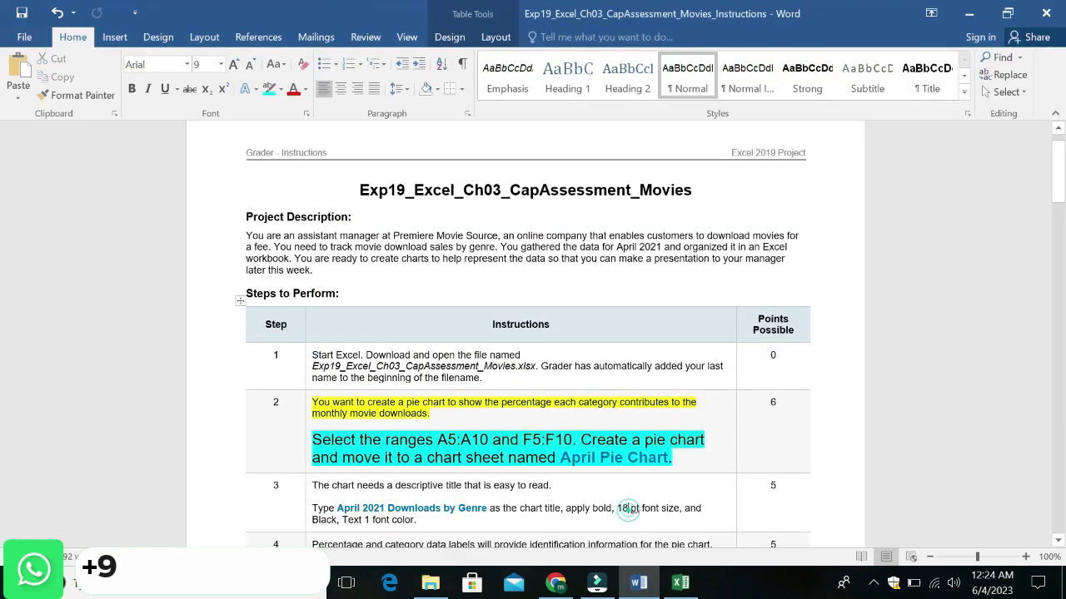
pyautogui.moveTo(581, 440); pyautogui.dragTo(435, 457)
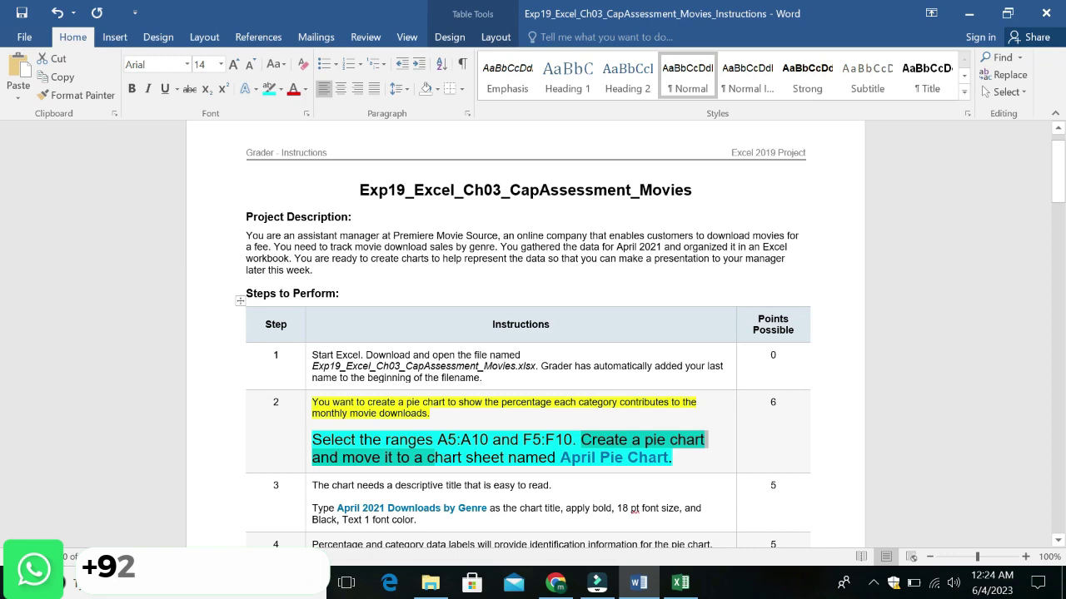
pyautogui.click(681, 582)
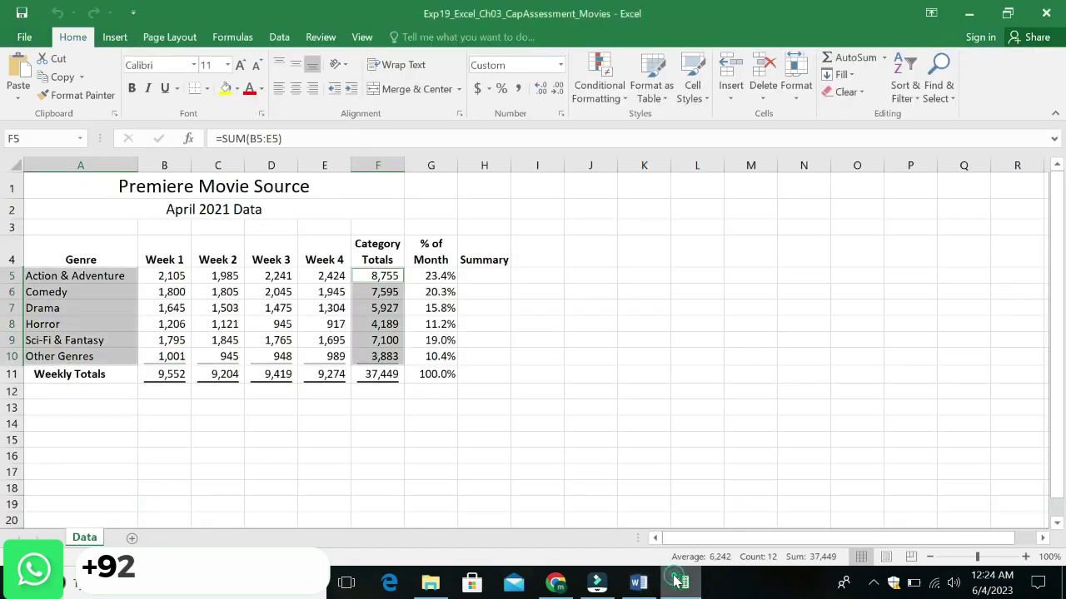
pyautogui.click(115, 37)
pyautogui.click(395, 91)
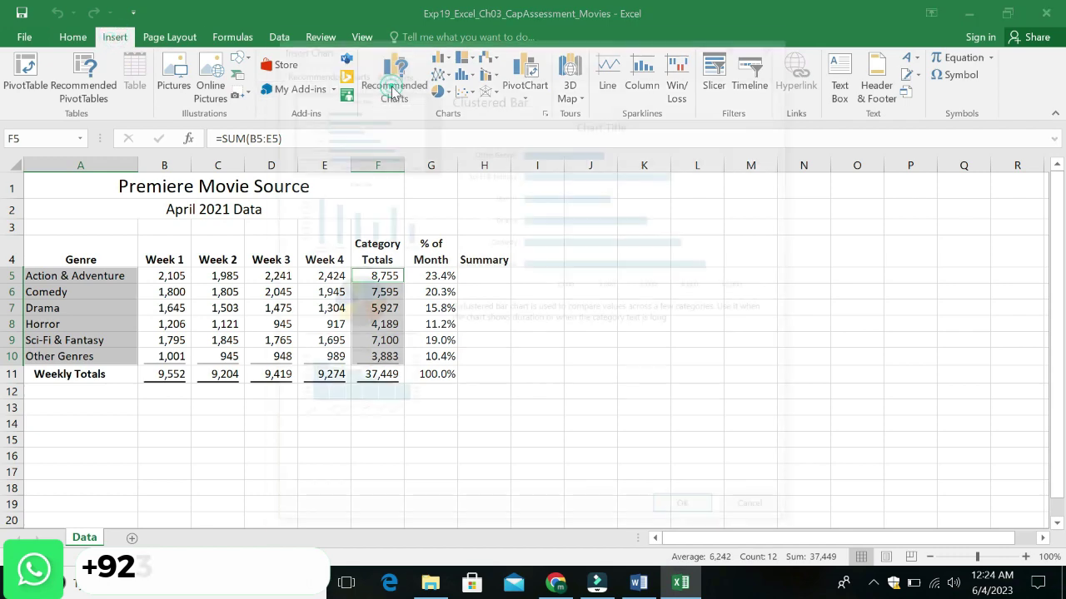
pyautogui.click(324, 288)
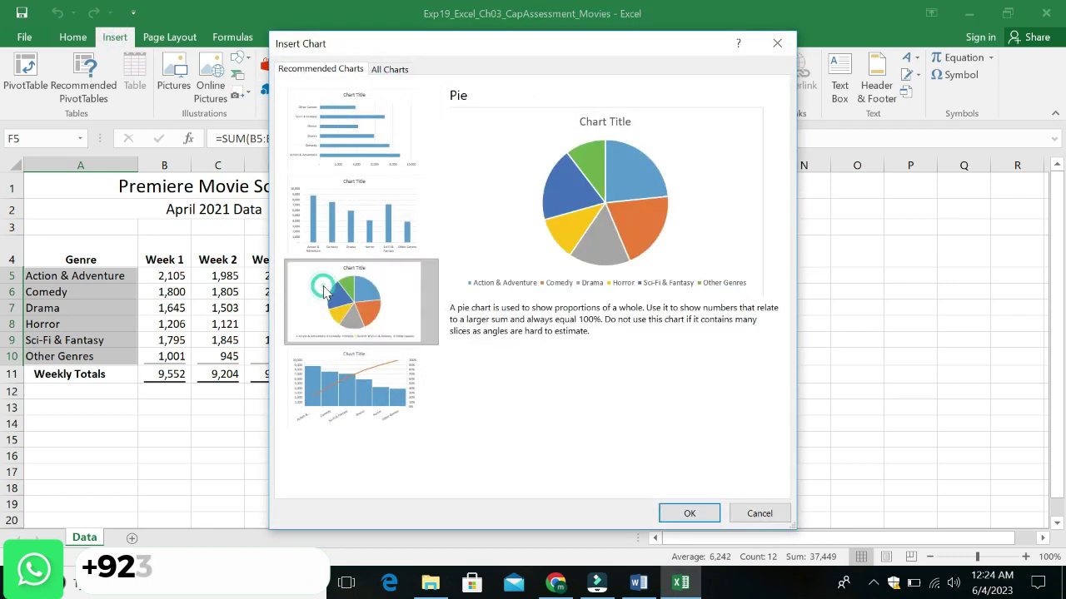
pyautogui.click(690, 512)
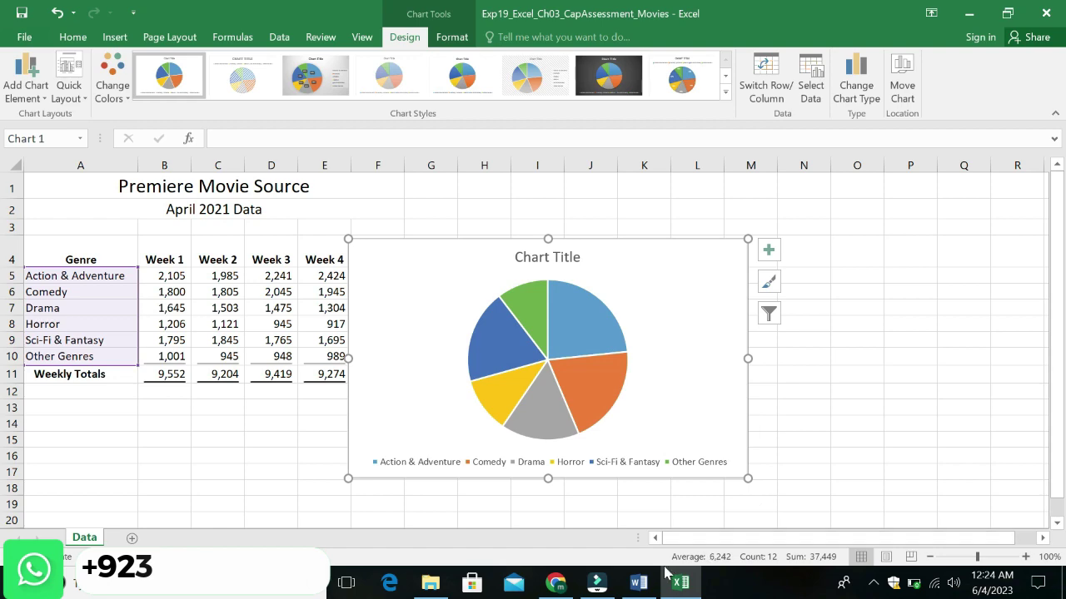
# Step: Check the chart sheet name in step 2 of the Word instructions, and move Excel's pie chart to a new sheet named April Pie Chart
pyautogui.click(638, 583)
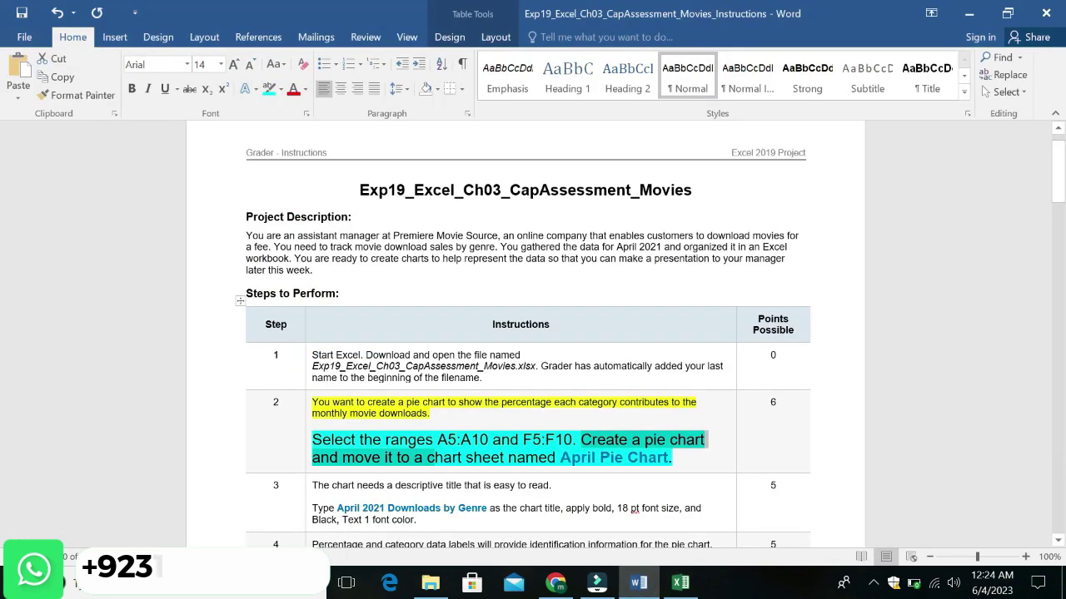
pyautogui.click(634, 504)
pyautogui.moveTo(559, 458); pyautogui.dragTo(669, 458)
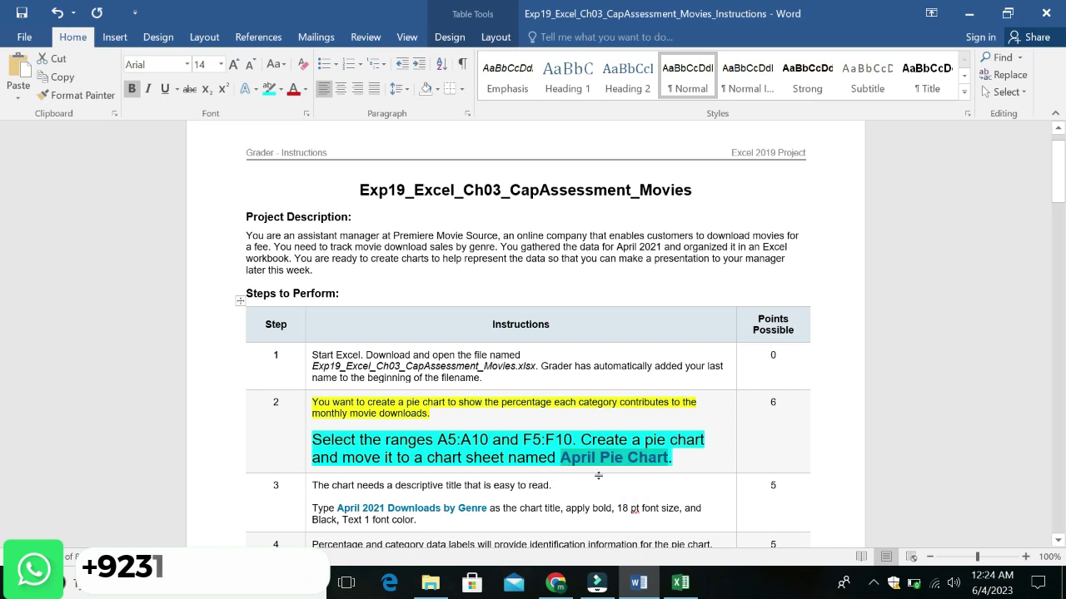
pyautogui.click(680, 582)
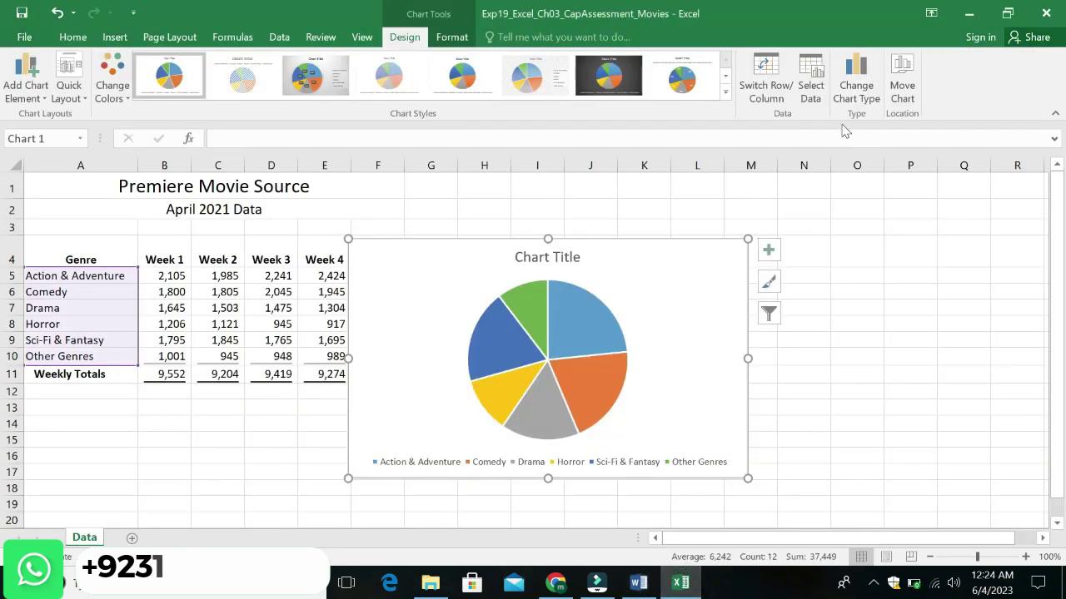
pyautogui.click(901, 85)
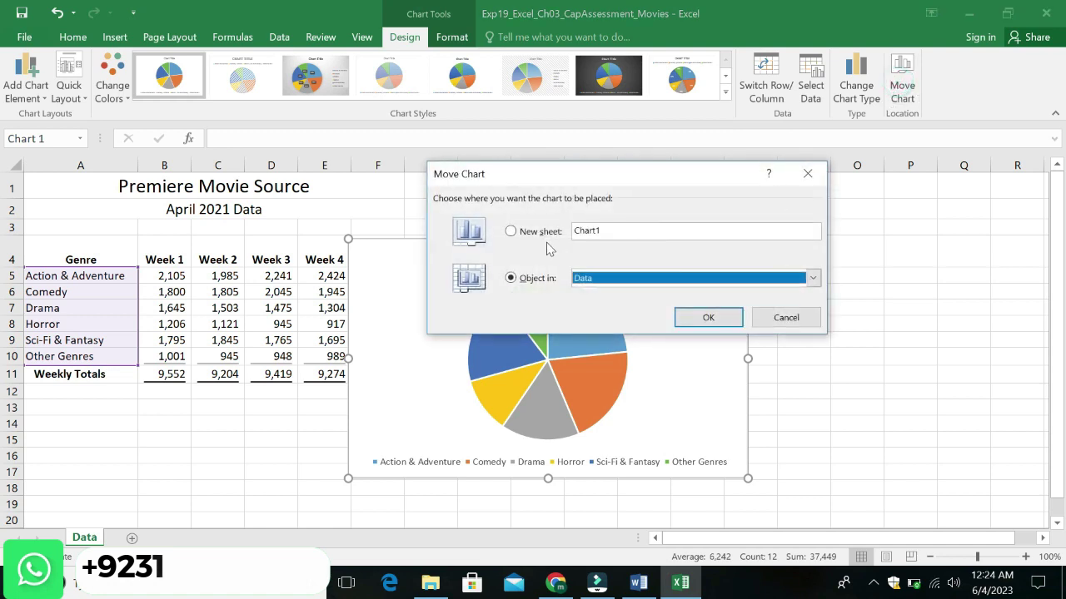
pyautogui.click(511, 231)
pyautogui.click(629, 233)
pyautogui.press('BackSpace')
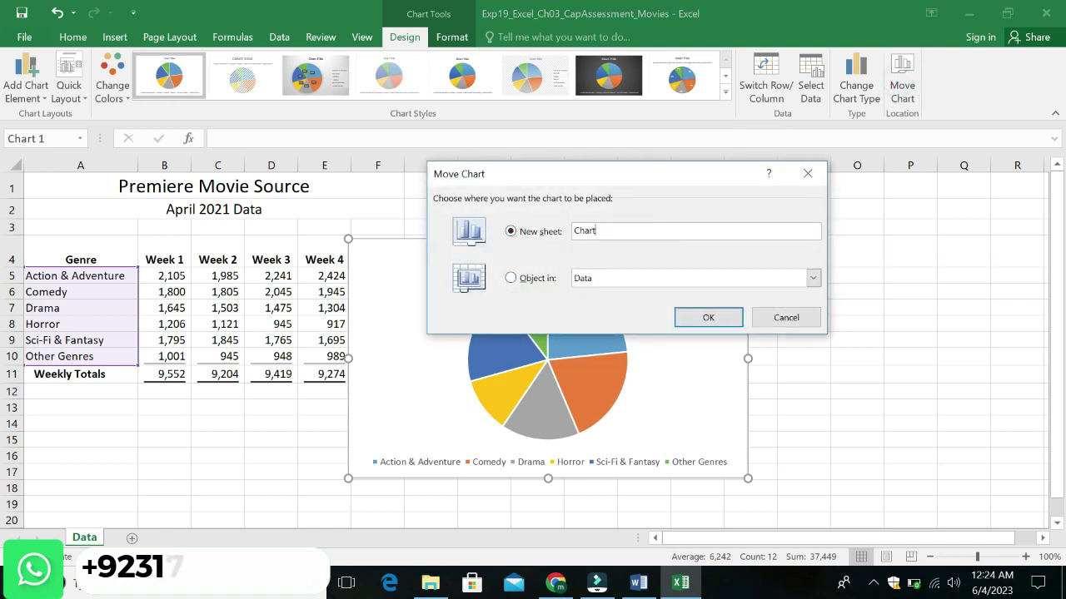
pyautogui.press('BackSpace')
pyautogui.press('BackSpace')
pyautogui.press('BackSpace')
pyautogui.press('BackSpace')
pyautogui.press('BackSpace')
pyautogui.write('April Pie Chart')
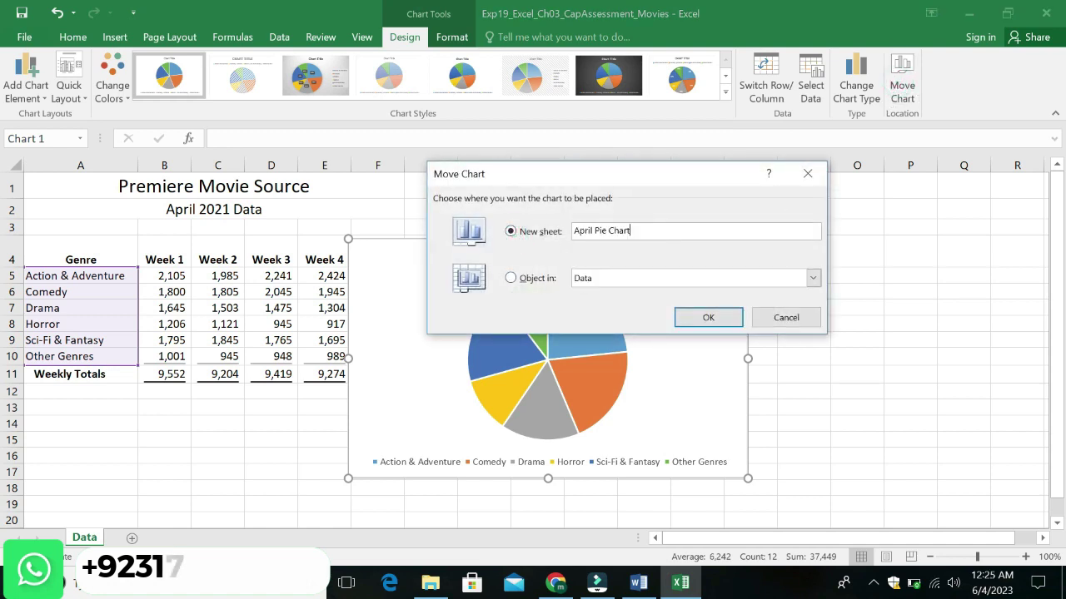
pyautogui.click(721, 317)
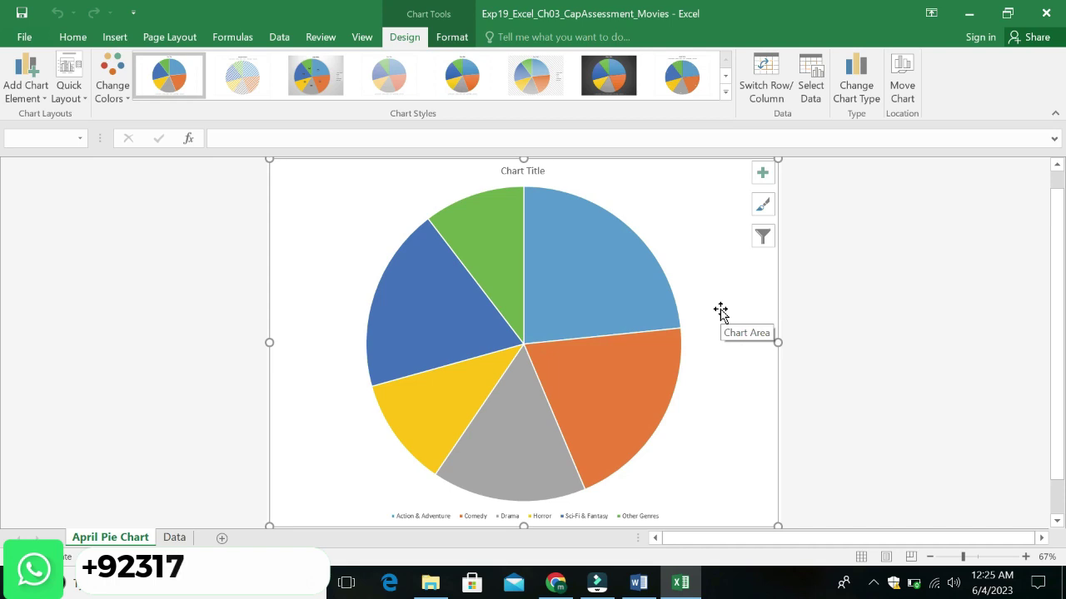
# Step: Switch to the Word instructions and undo the highlighting and font size changes made to step 2
pyautogui.click(638, 582)
pyautogui.hotkey('ctrl', 'z')
pyautogui.hotkey('ctrl', 'z')
pyautogui.hotkey('ctrl', 'z')
pyautogui.hotkey('ctrl', 'z')
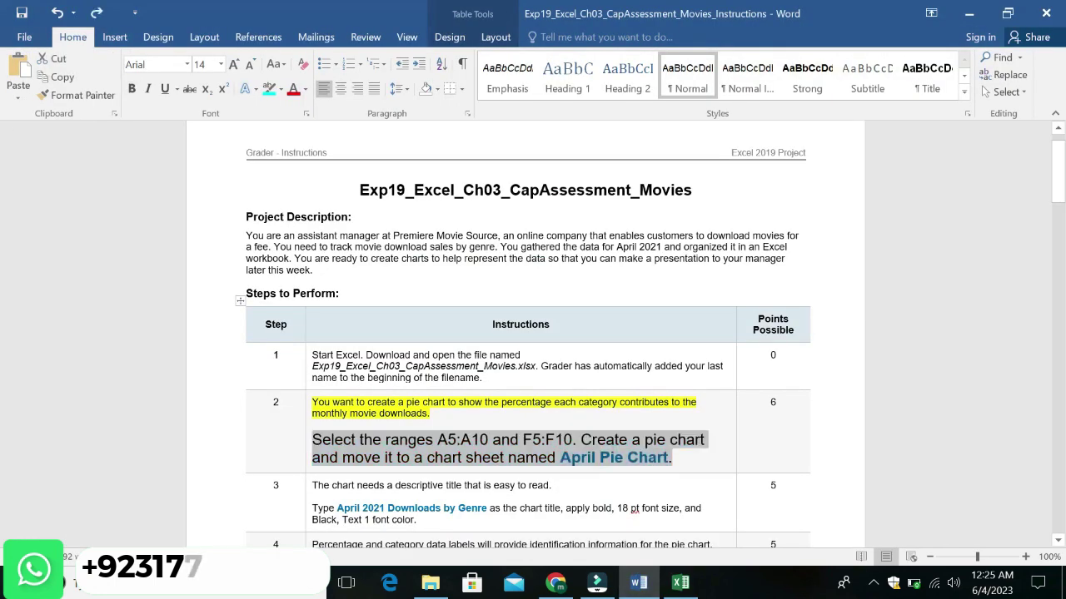
pyautogui.click(601, 453)
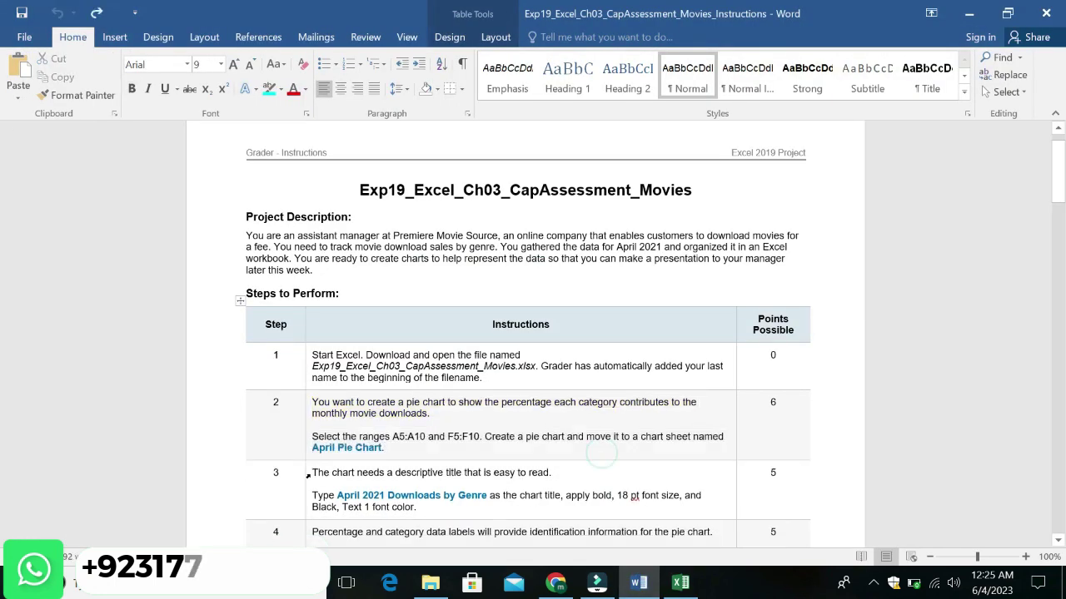
# Step: Highlight the first sentence of step 3, about the descriptive chart title, in yellow
pyautogui.moveTo(312, 472); pyautogui.dragTo(549, 472)
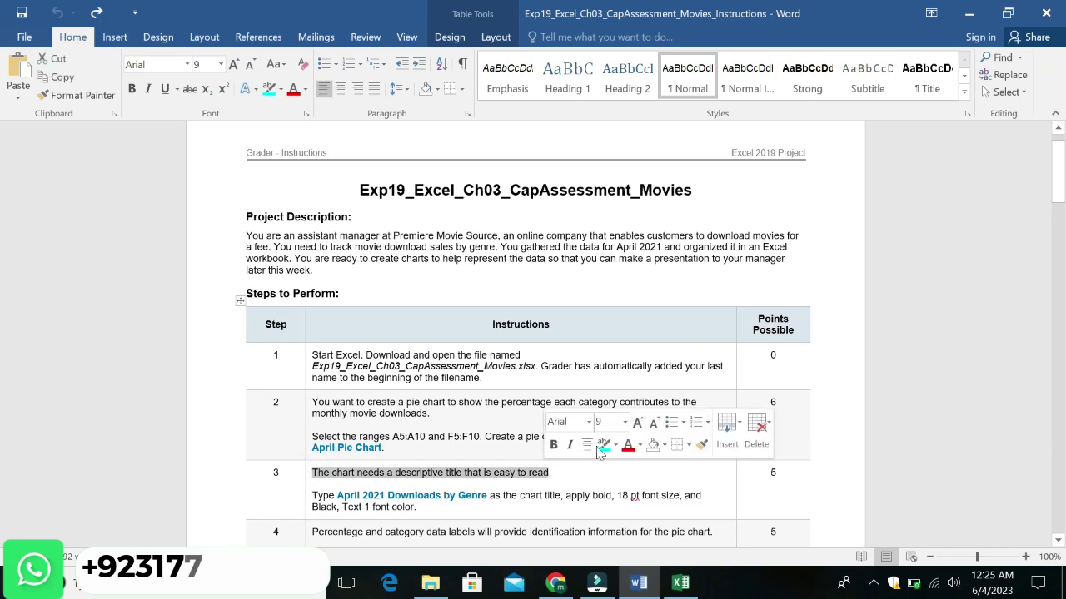
pyautogui.click(625, 422)
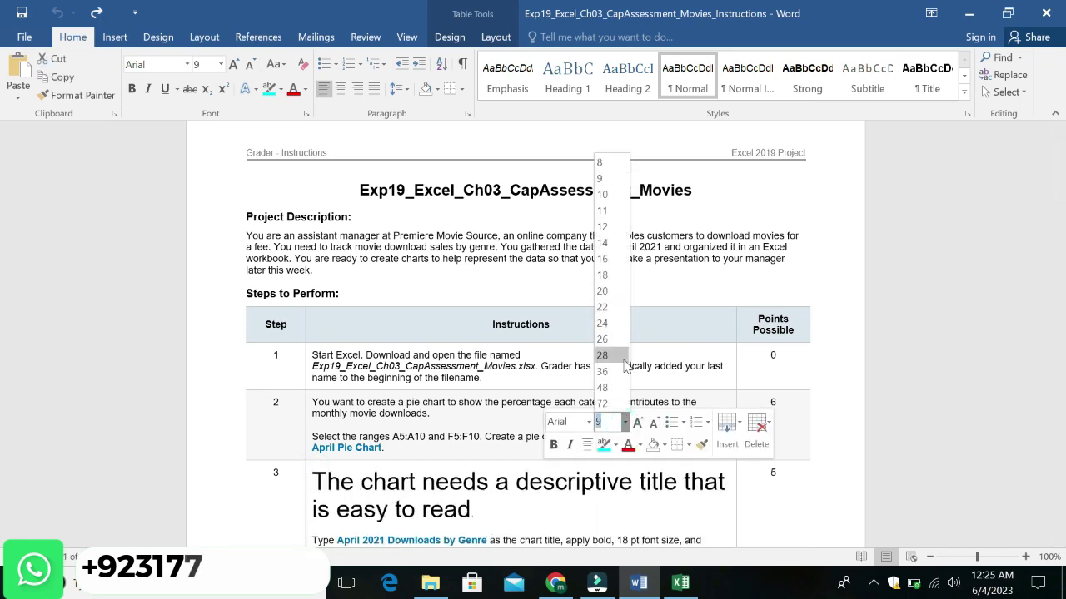
pyautogui.click(648, 463)
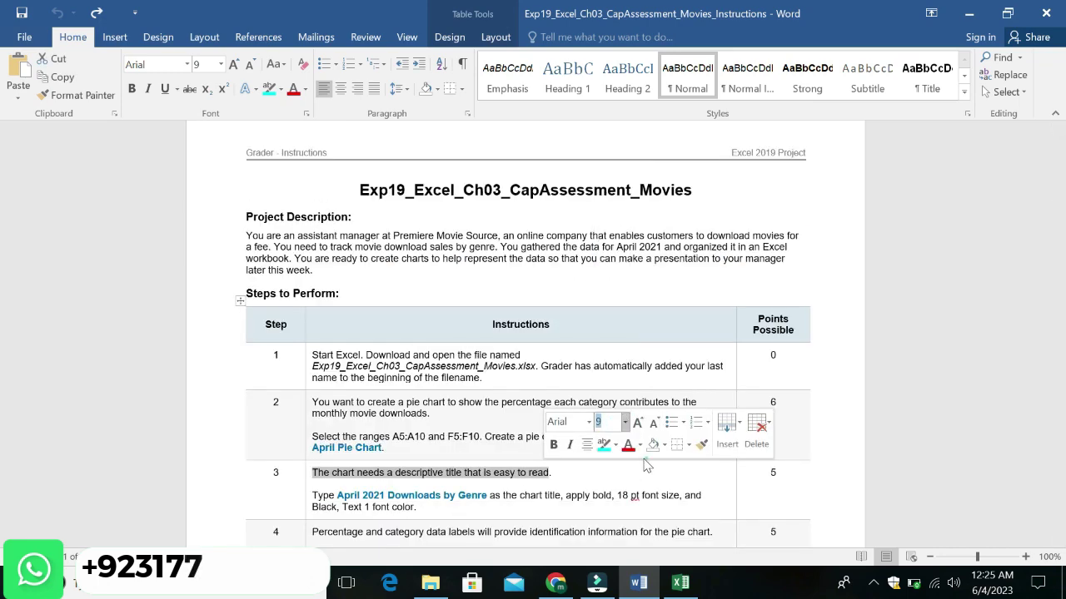
pyautogui.click(615, 445)
pyautogui.click(608, 335)
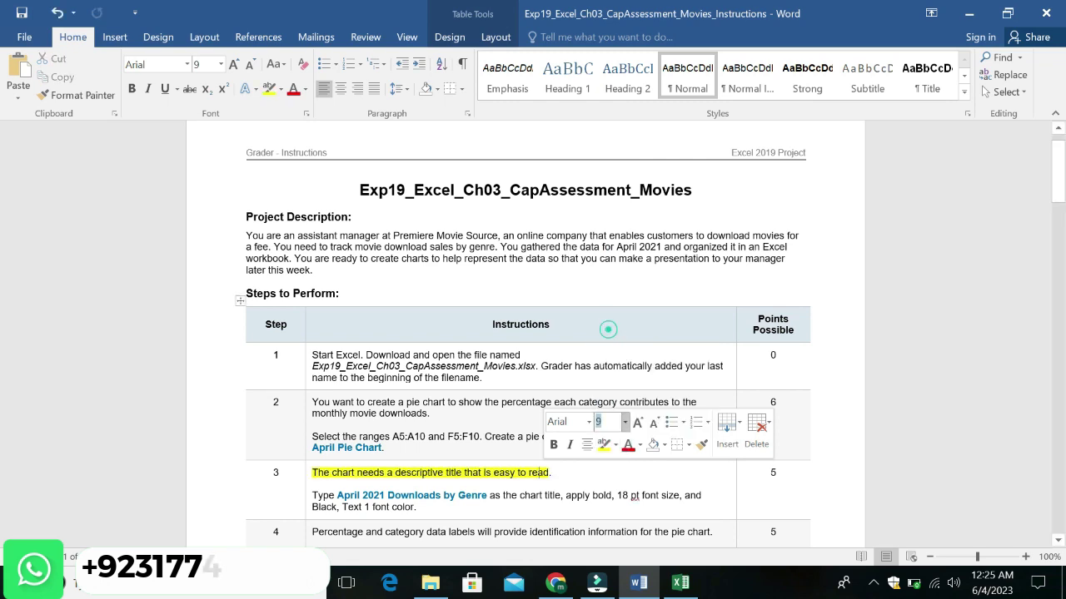
# Step: Set the second paragraph of step 3 to 14 pt and highlight it in turquoise
pyautogui.moveTo(308, 497); pyautogui.dragTo(417, 507)
pyautogui.click(498, 456)
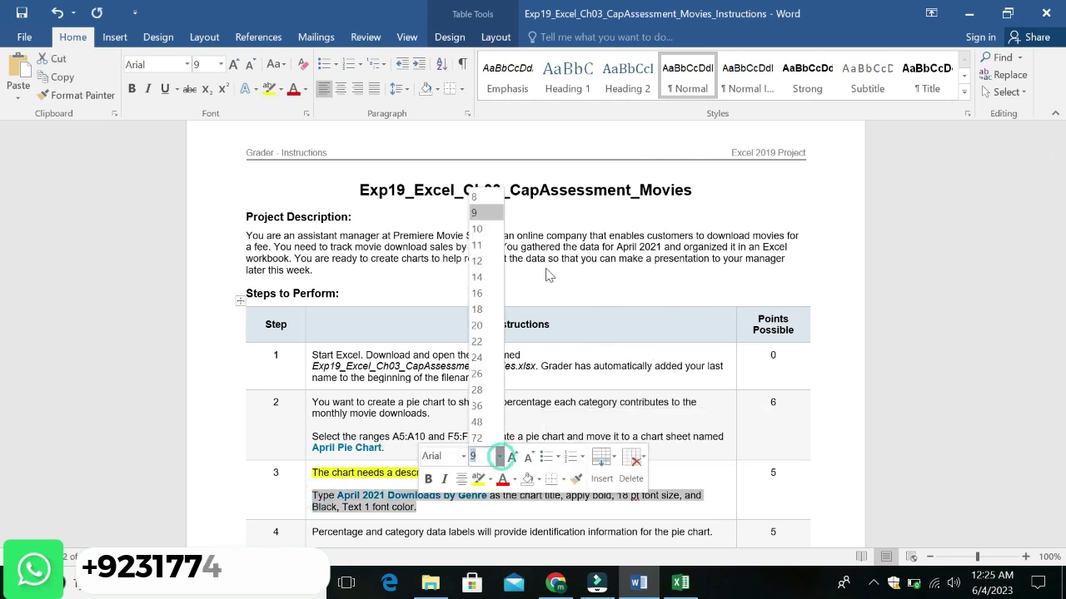
pyautogui.click(488, 283)
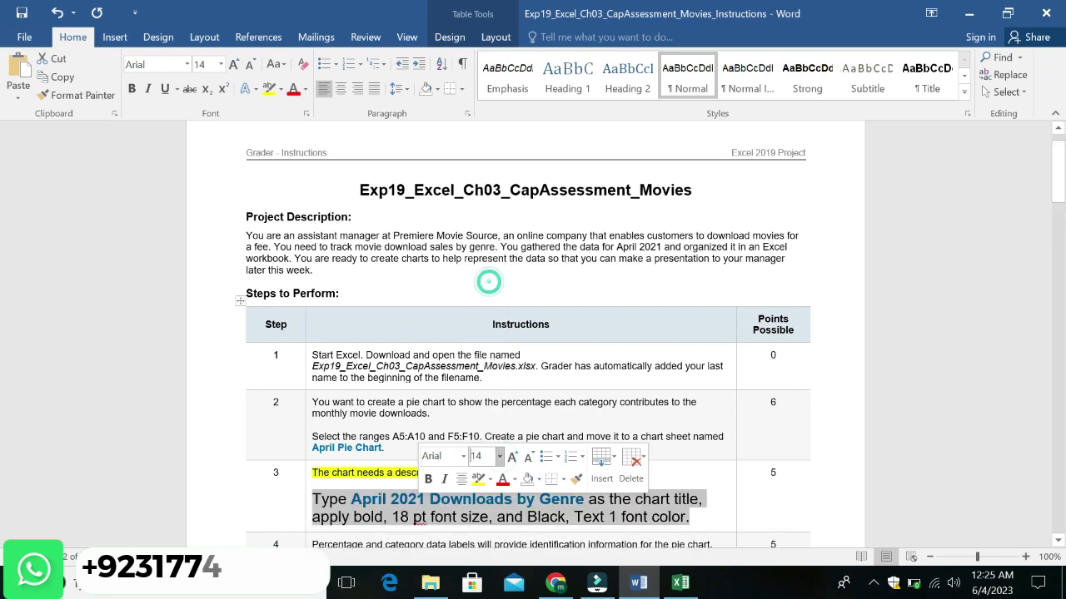
pyautogui.click(490, 479)
pyautogui.click(533, 373)
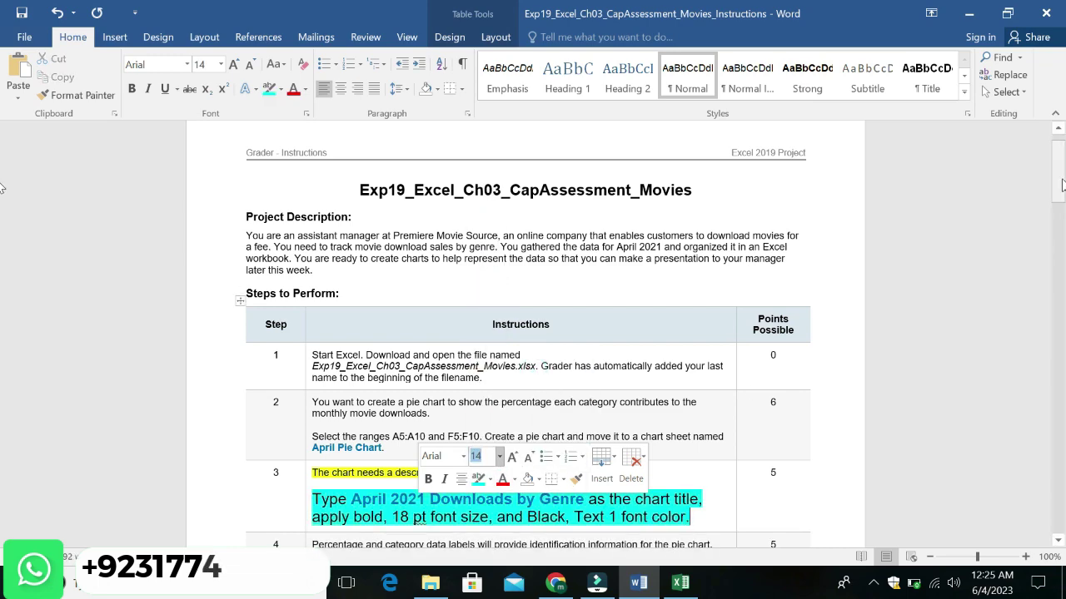
# Step: Copy the chart title text April 2021 Downloads by Genre from step 3 and review the instruction for using it
pyautogui.moveTo(1061, 183); pyautogui.dragTo(1061, 190)
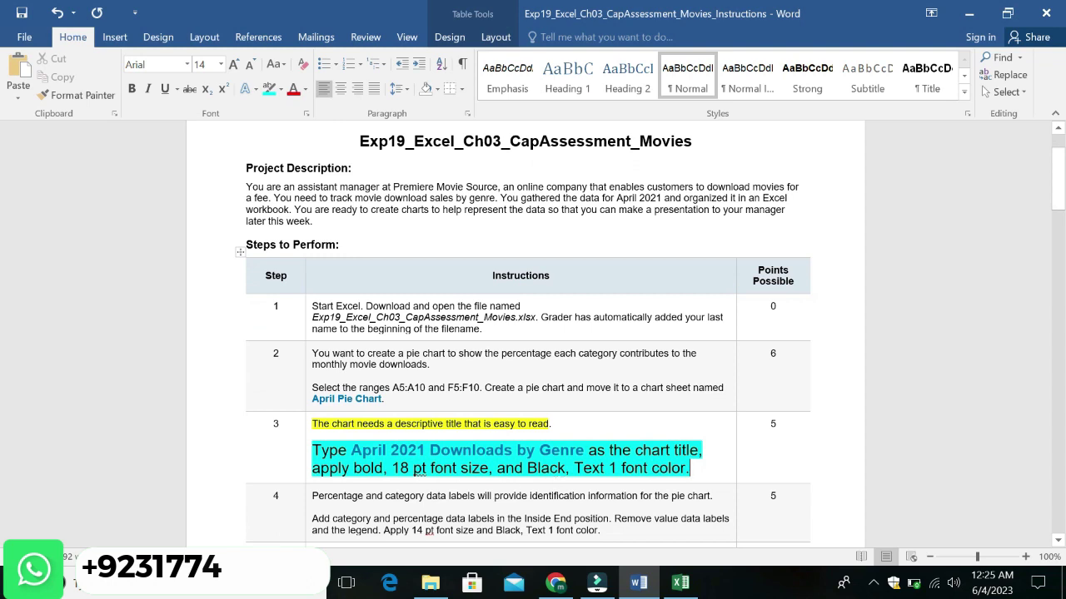
pyautogui.click(397, 450)
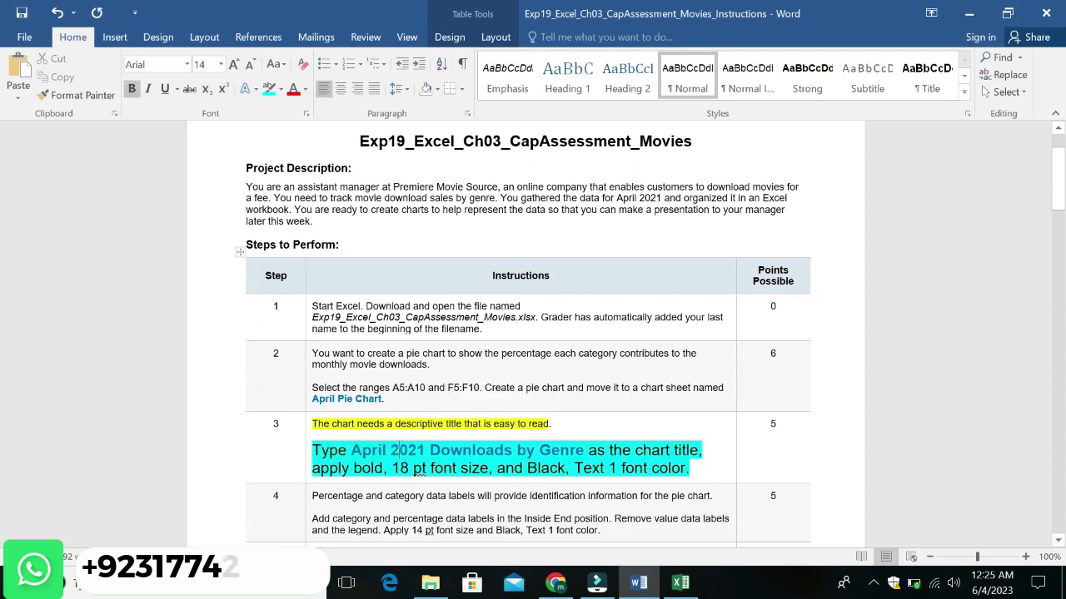
pyautogui.moveTo(350, 451); pyautogui.dragTo(571, 454)
pyautogui.hotkey('ctrl', 'c')
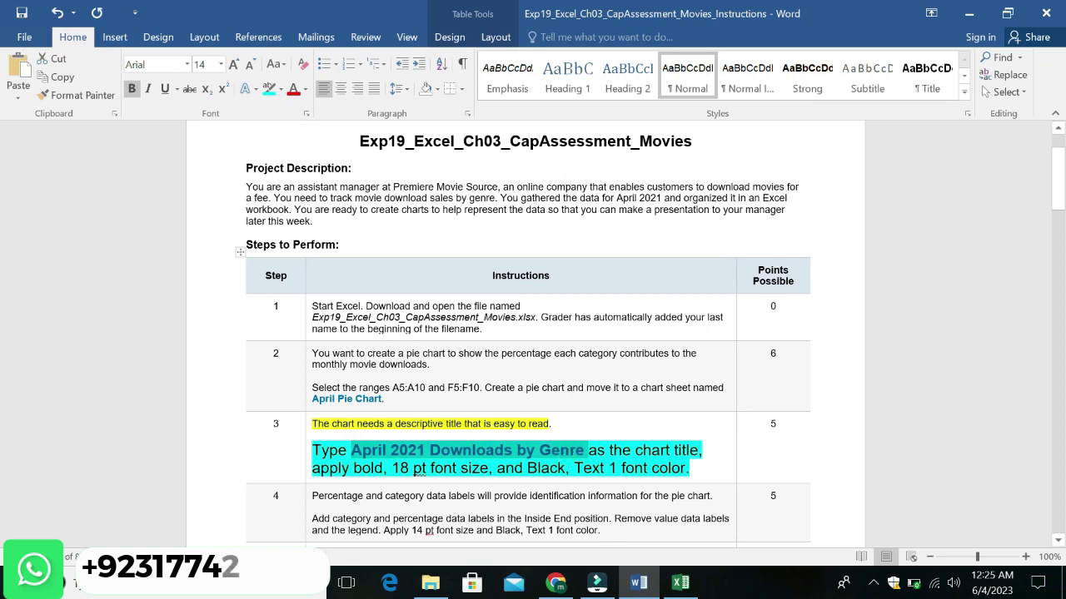
pyautogui.click(370, 468)
pyautogui.moveTo(312, 450); pyautogui.dragTo(698, 459)
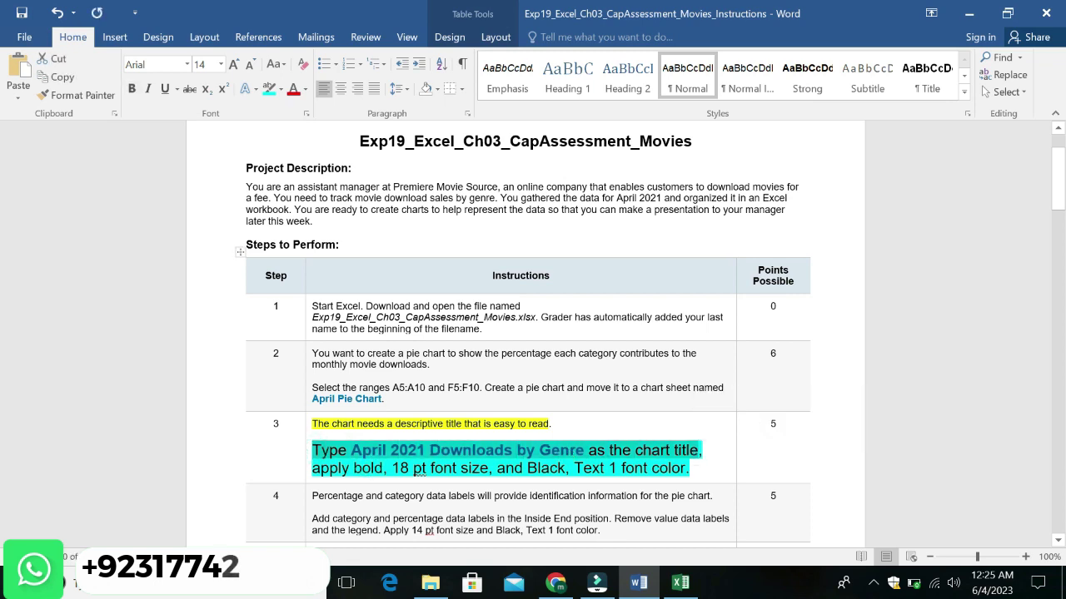
# Step: Switch to Excel and replace the pie chart's title with the copied text April 2021 Downloads by Genre
pyautogui.click(680, 583)
pyautogui.doubleClick(541, 170)
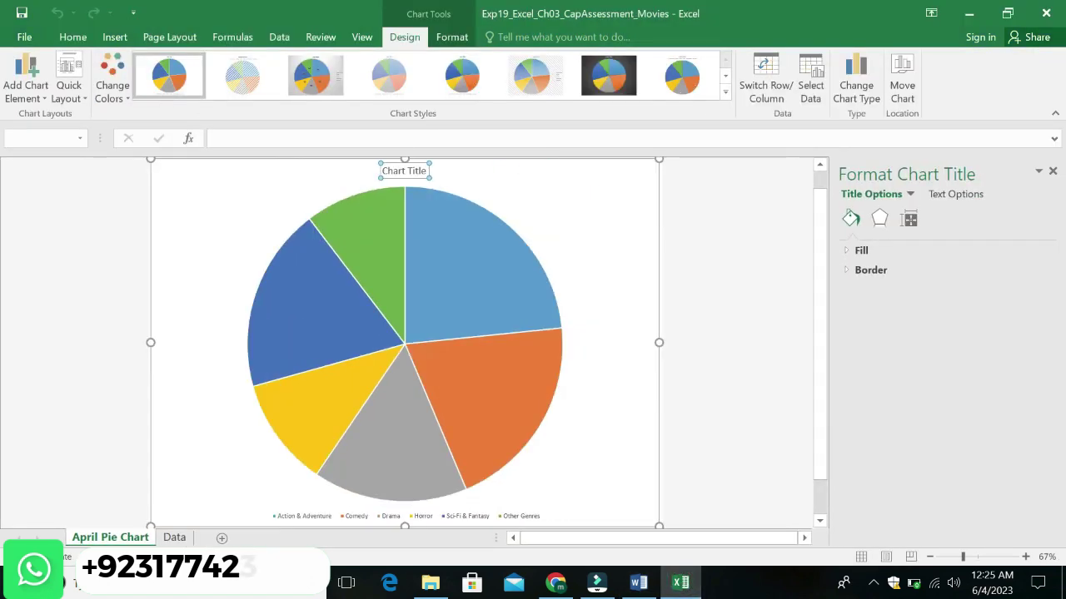
pyautogui.click(402, 136)
pyautogui.hotkey('ctrl', 'v')
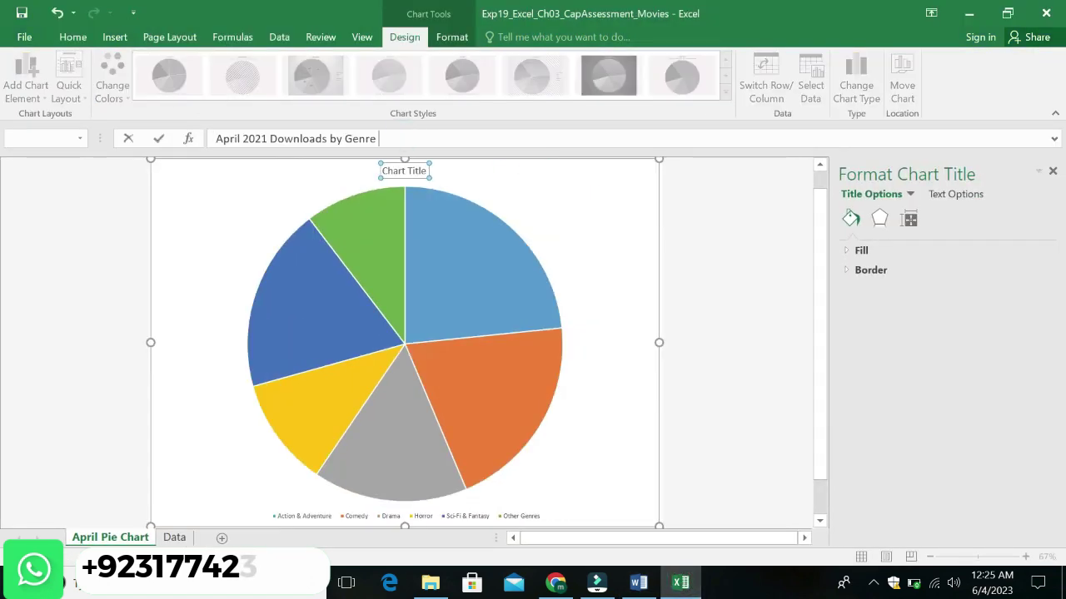
pyautogui.press('Return')
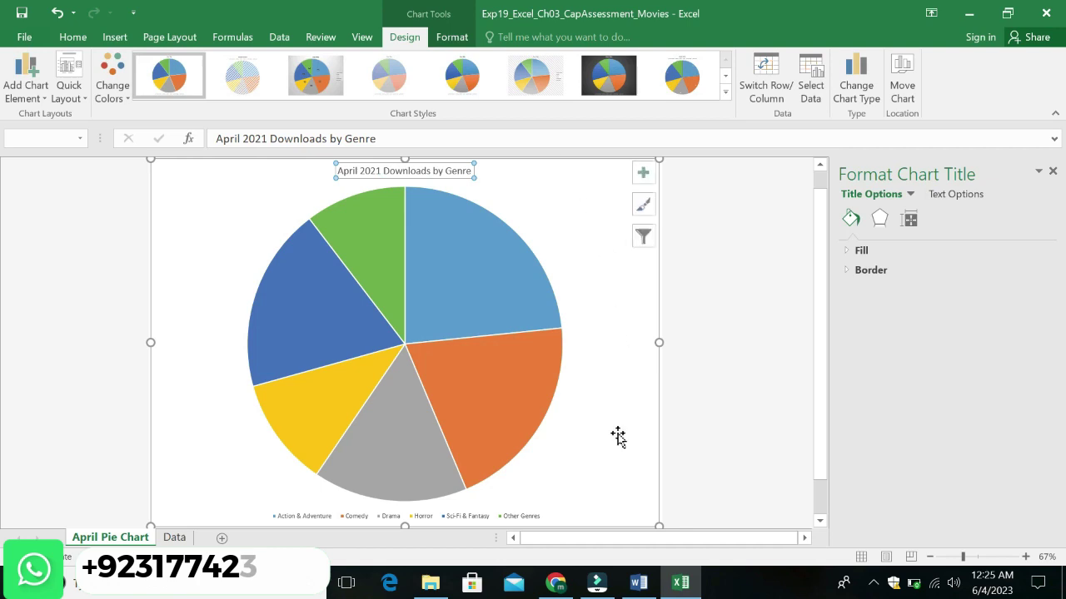
# Step: Review the title formatting required by step 3 in Word, and make the chart title in Excel bold and 18 pt
pyautogui.click(637, 583)
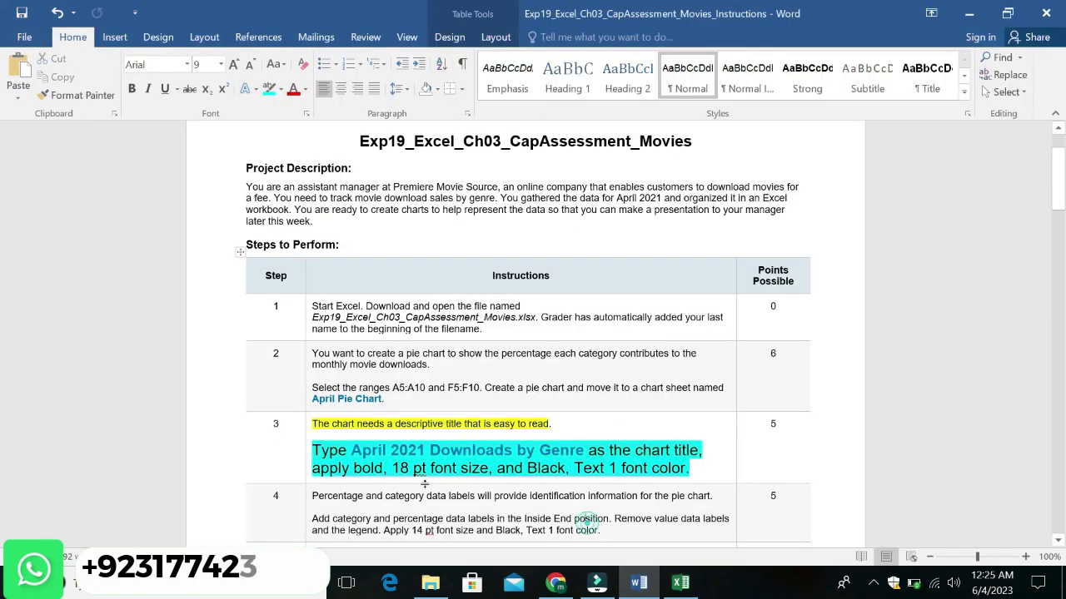
pyautogui.moveTo(349, 468); pyautogui.dragTo(688, 470)
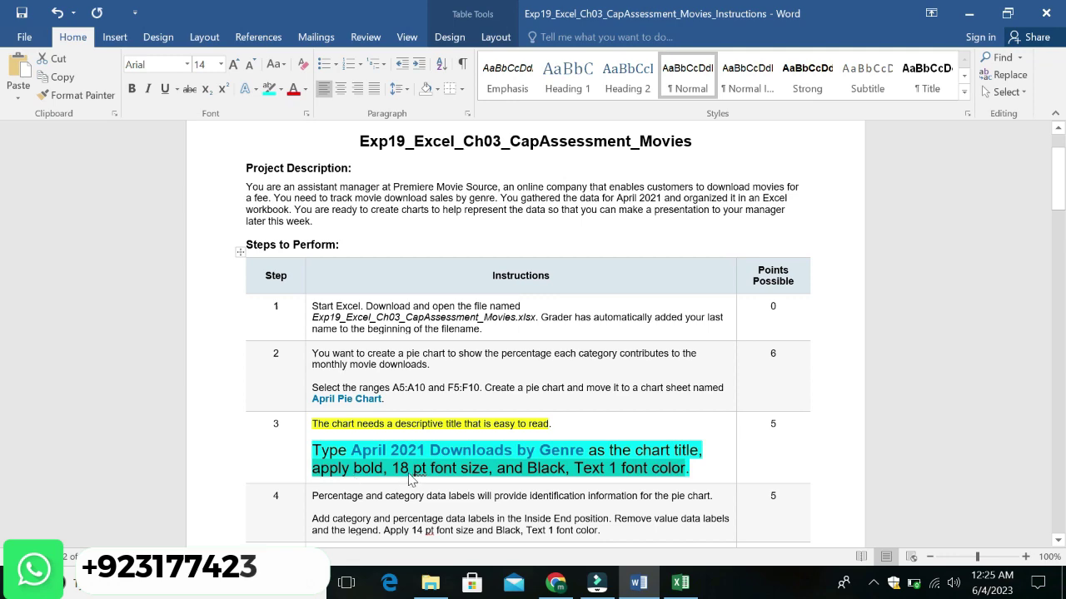
pyautogui.click(680, 583)
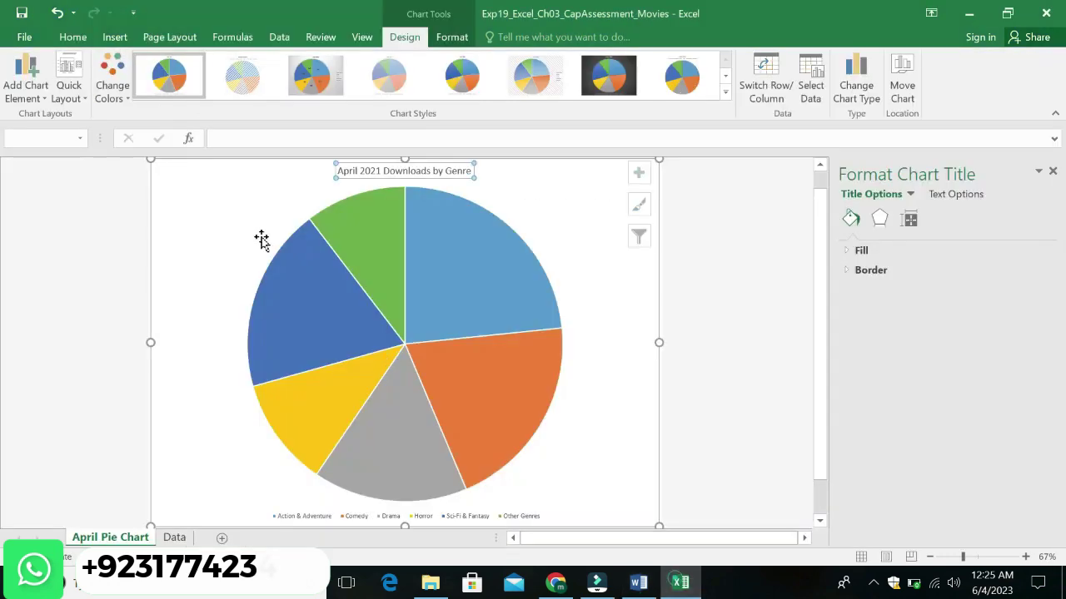
pyautogui.click(72, 37)
pyautogui.click(132, 90)
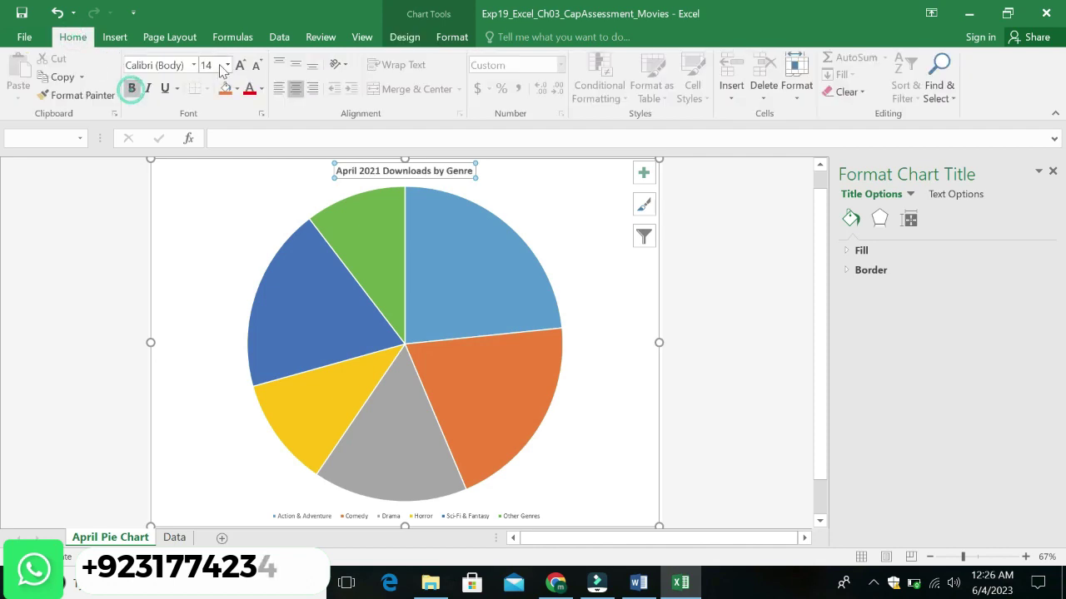
pyautogui.click(227, 65)
pyautogui.click(223, 213)
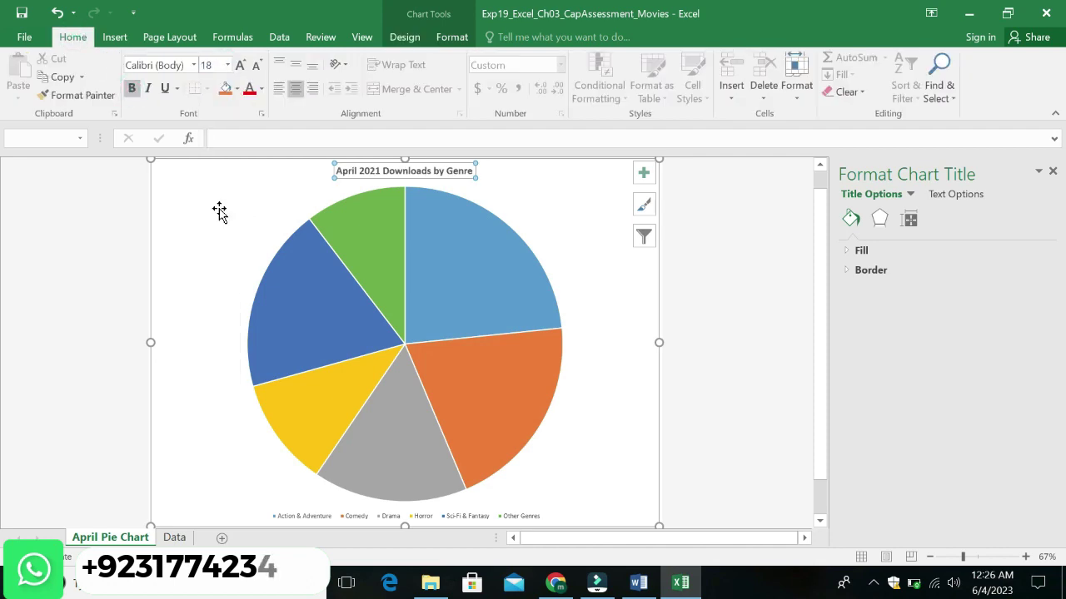
# Step: Recheck the required font color in Word, and set the chart title's font color in Excel to Black, Text 1
pyautogui.click(262, 90)
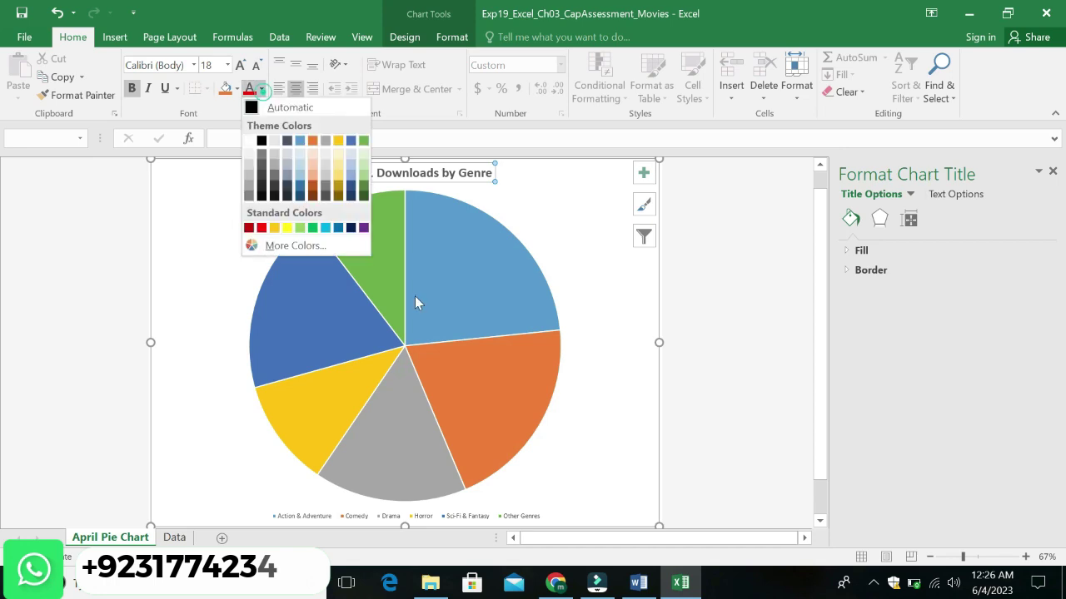
pyautogui.click(639, 583)
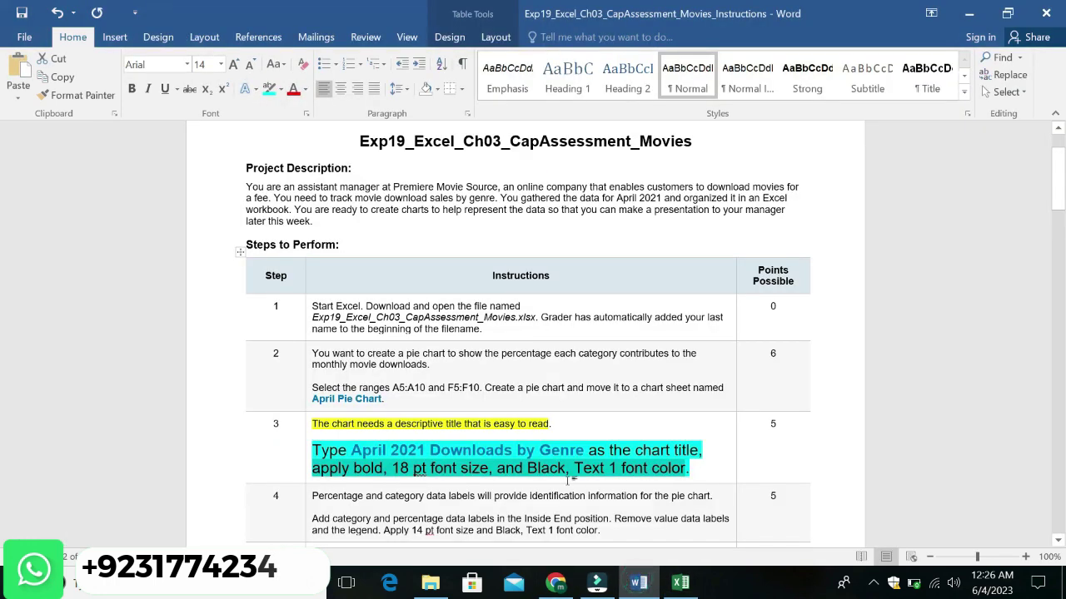
pyautogui.hotkey('alt', 'Tab')
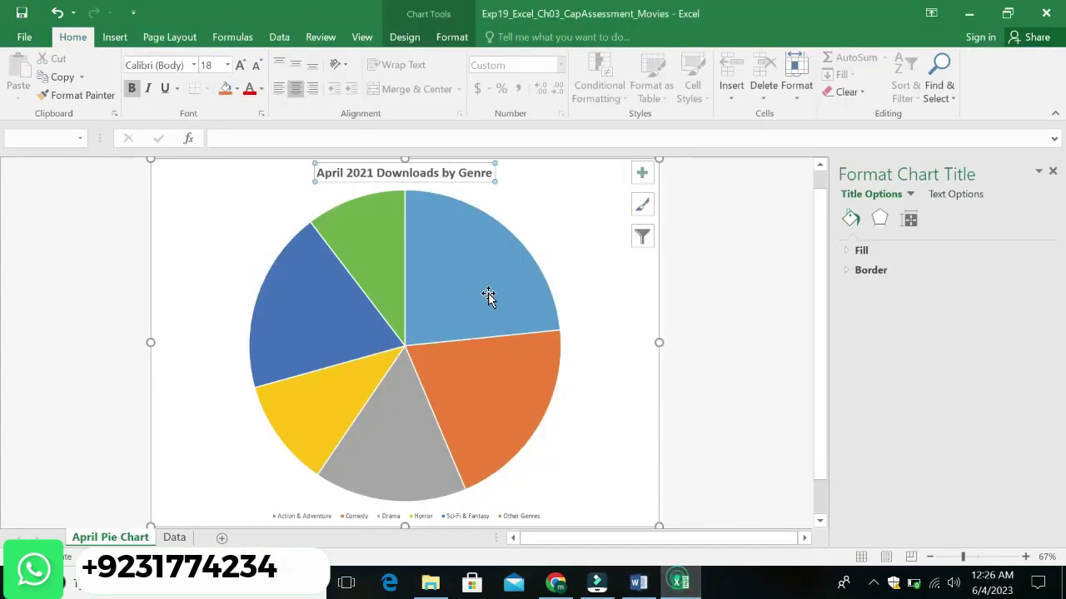
pyautogui.click(261, 91)
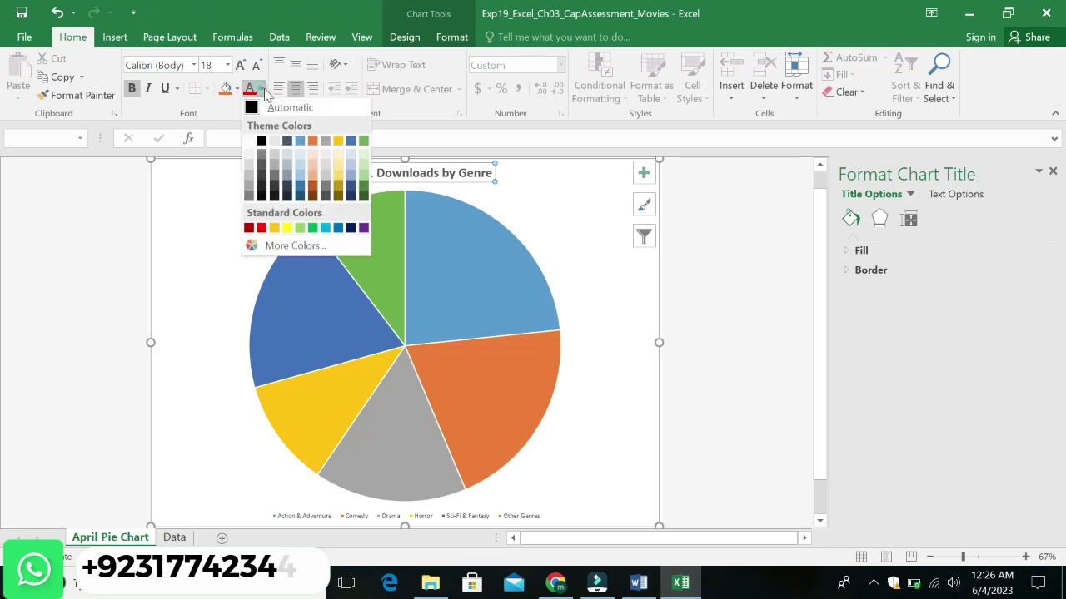
pyautogui.click(261, 142)
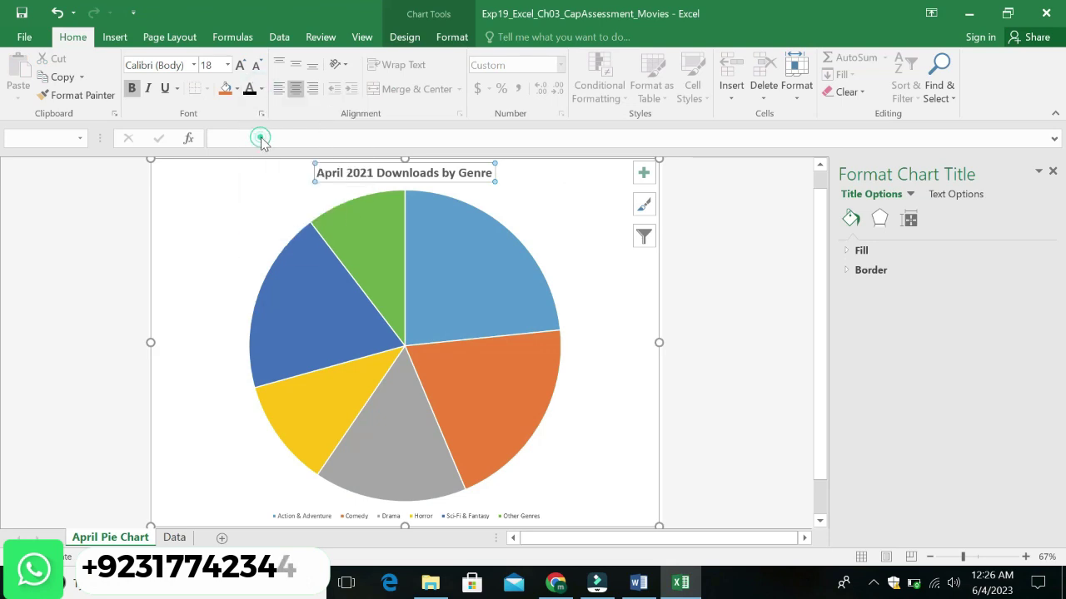
pyautogui.click(659, 295)
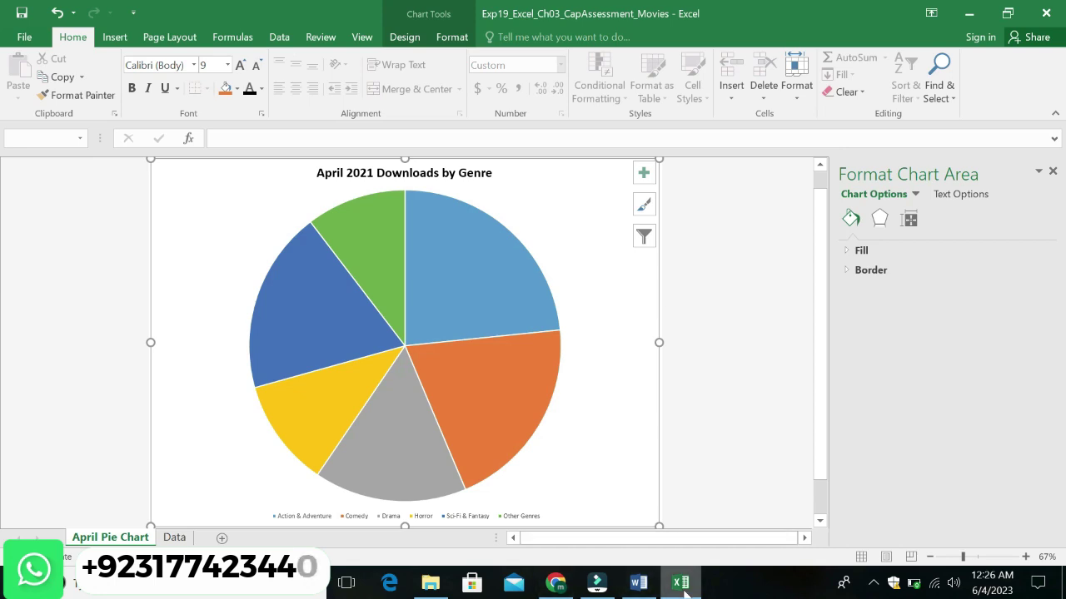
# Step: Switch to Word and undo the highlighting and enlarged font size applied to the step 3 instructions
pyautogui.click(639, 583)
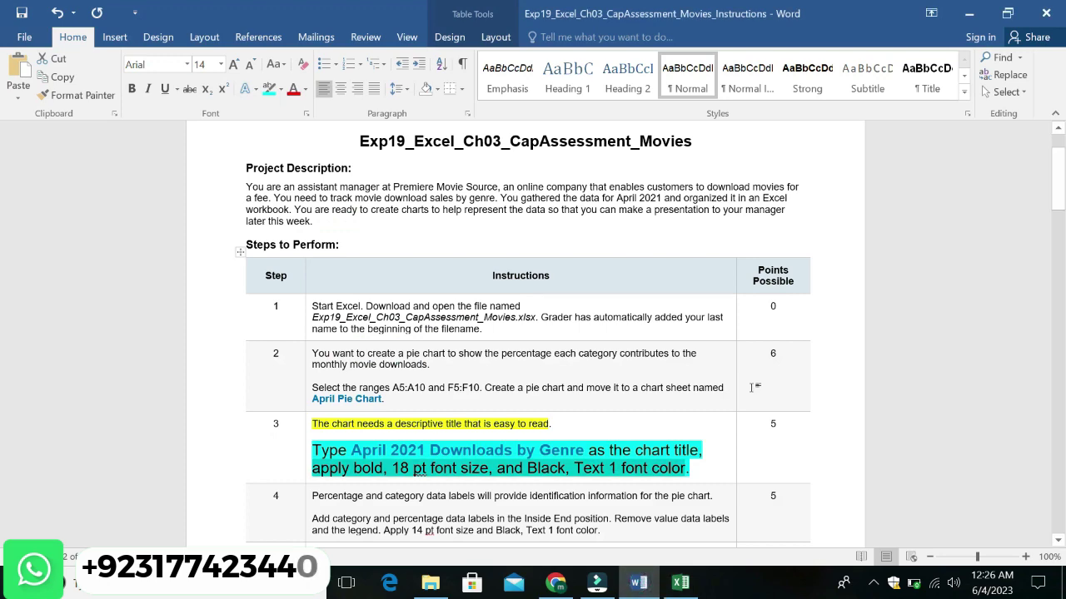
pyautogui.hotkey('ctrl', 'z')
pyautogui.hotkey('ctrl', 'z')
pyautogui.click(776, 354)
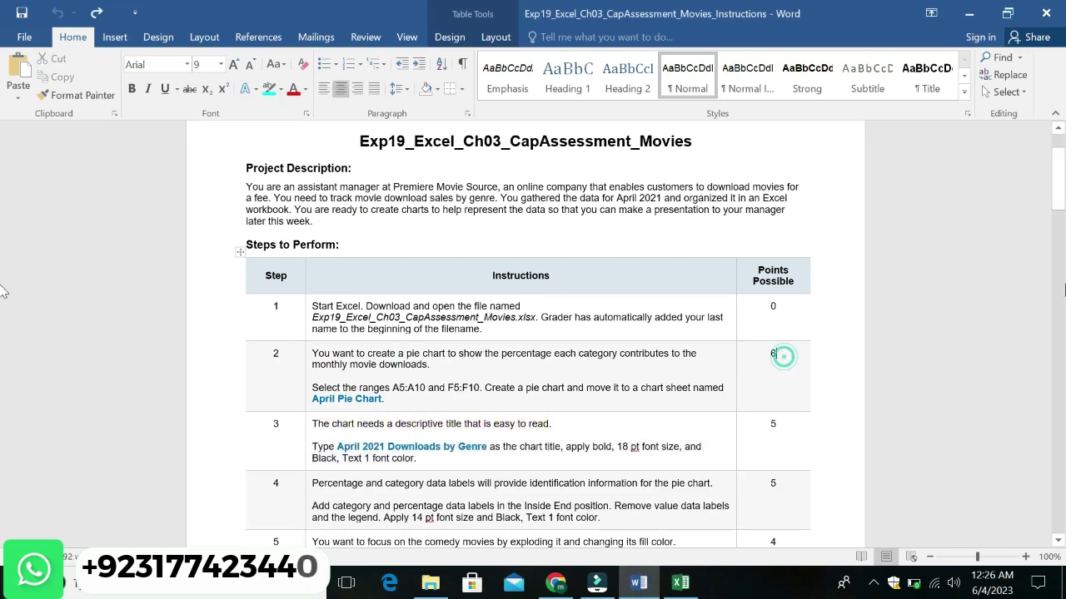
# Step: Highlight the introductory sentence of step 4 about percentage and category data labels in yellow
pyautogui.moveTo(1058, 177); pyautogui.dragTo(1058, 194)
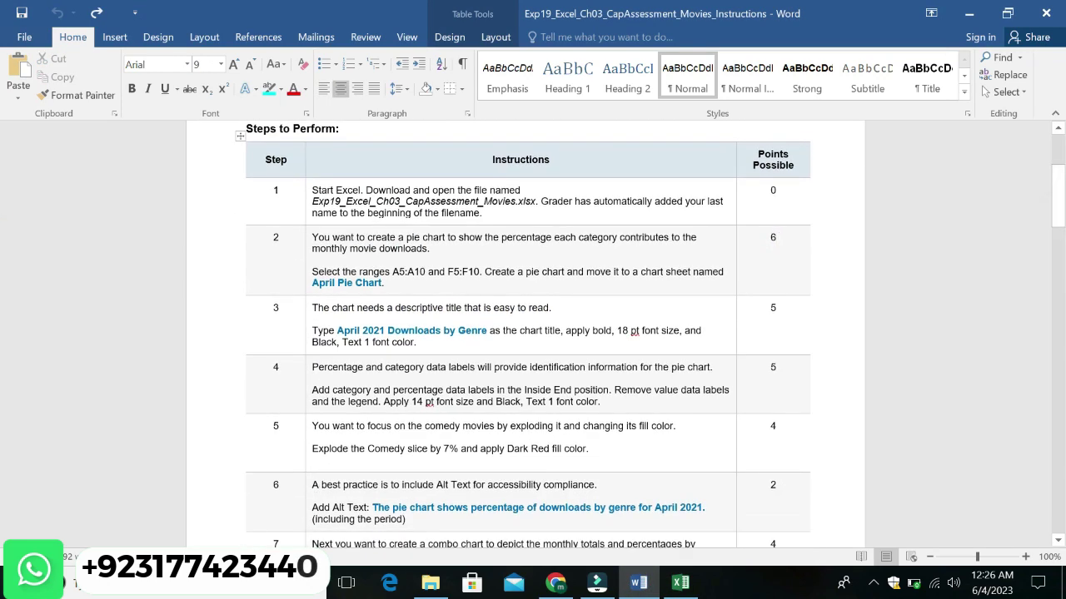
pyautogui.moveTo(311, 367); pyautogui.dragTo(709, 367)
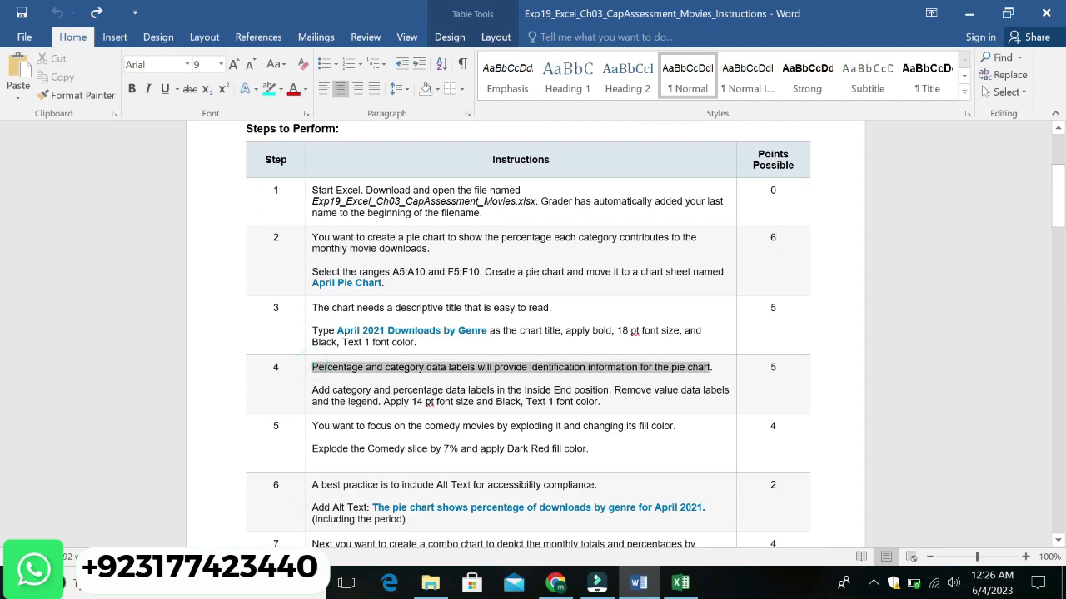
pyautogui.click(771, 337)
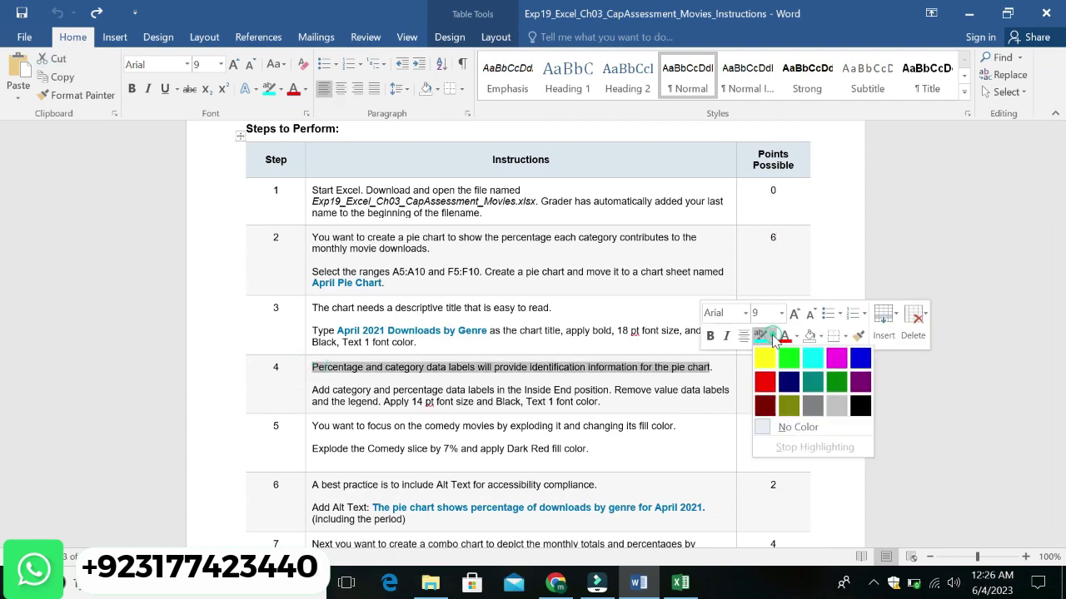
pyautogui.click(762, 365)
# Step: Set the step 4 task paragraph about adding category and percentage data labels to 14 pt and highlight it in turquoise
pyautogui.tripleClick(313, 390)
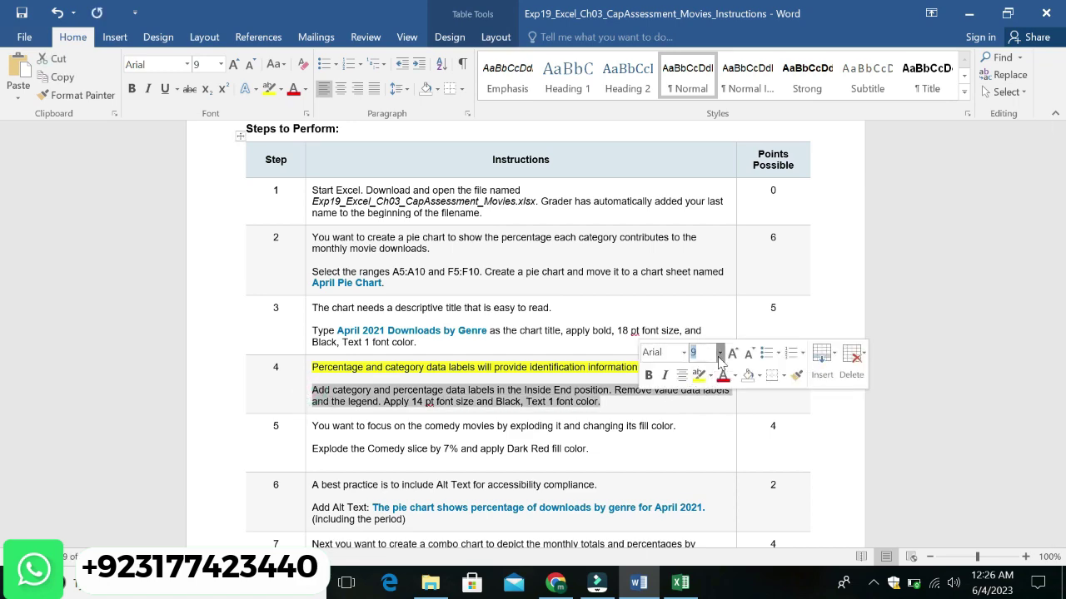
pyautogui.click(719, 352)
pyautogui.click(697, 174)
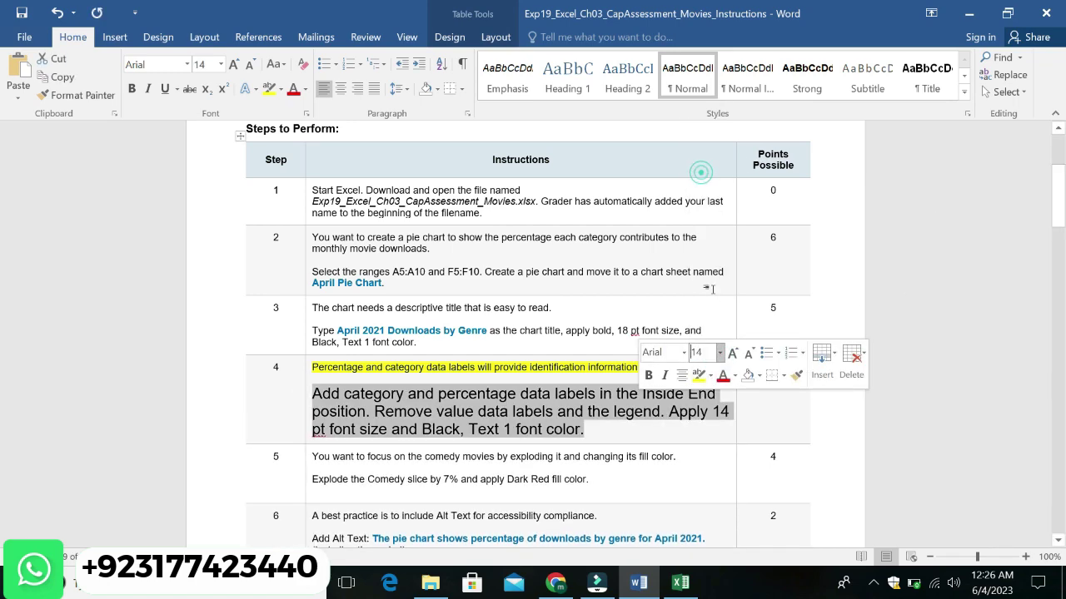
pyautogui.click(710, 375)
pyautogui.click(755, 407)
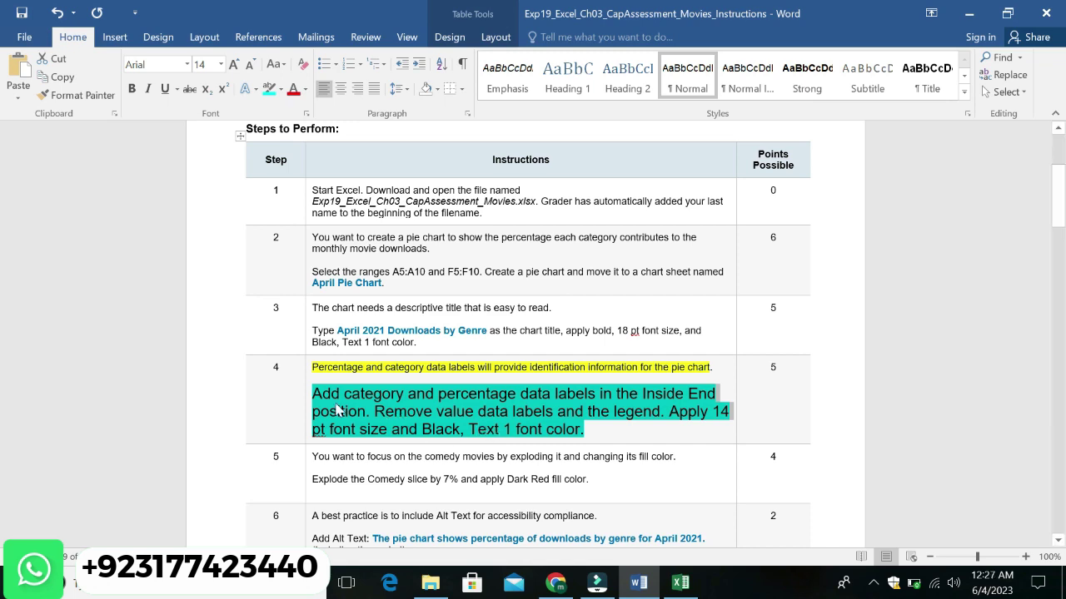
# Step: Switch to Excel, add data labels to the pie chart, and open the detailed label options
pyautogui.click(680, 583)
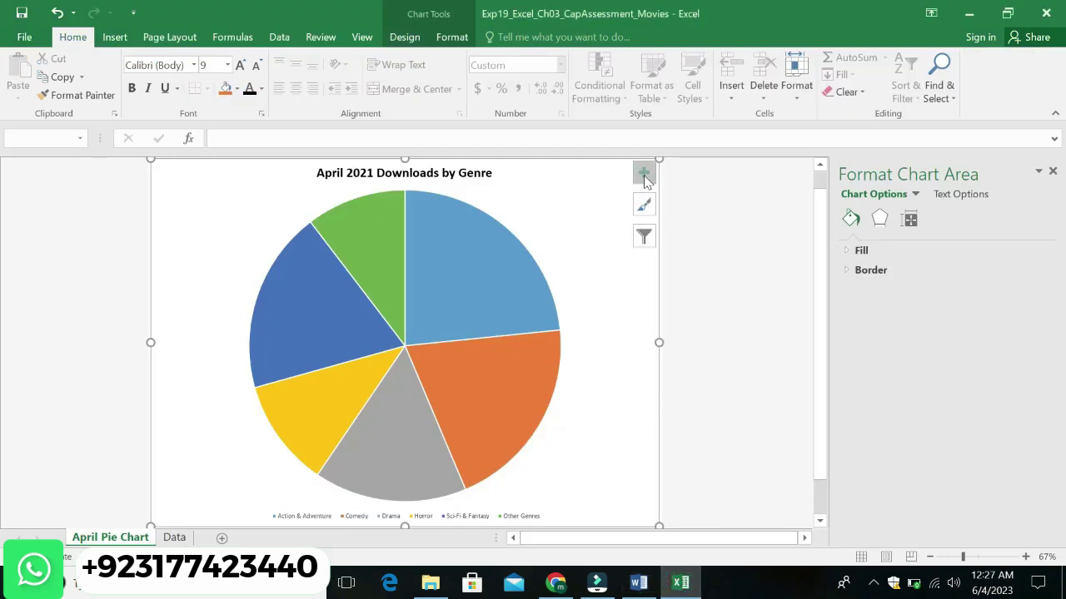
pyautogui.click(643, 172)
pyautogui.click(761, 206)
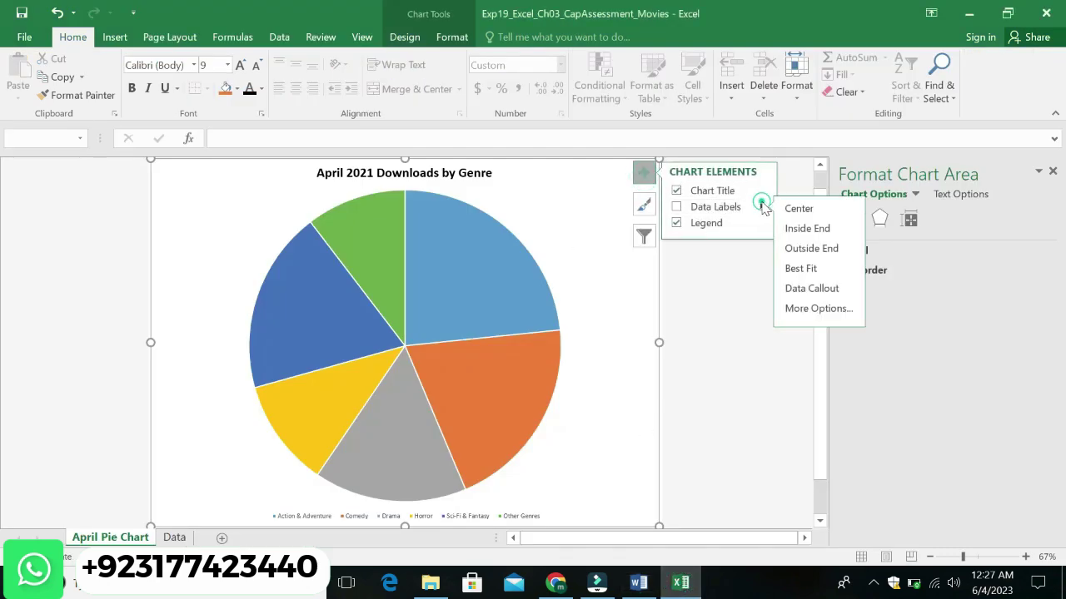
pyautogui.click(797, 309)
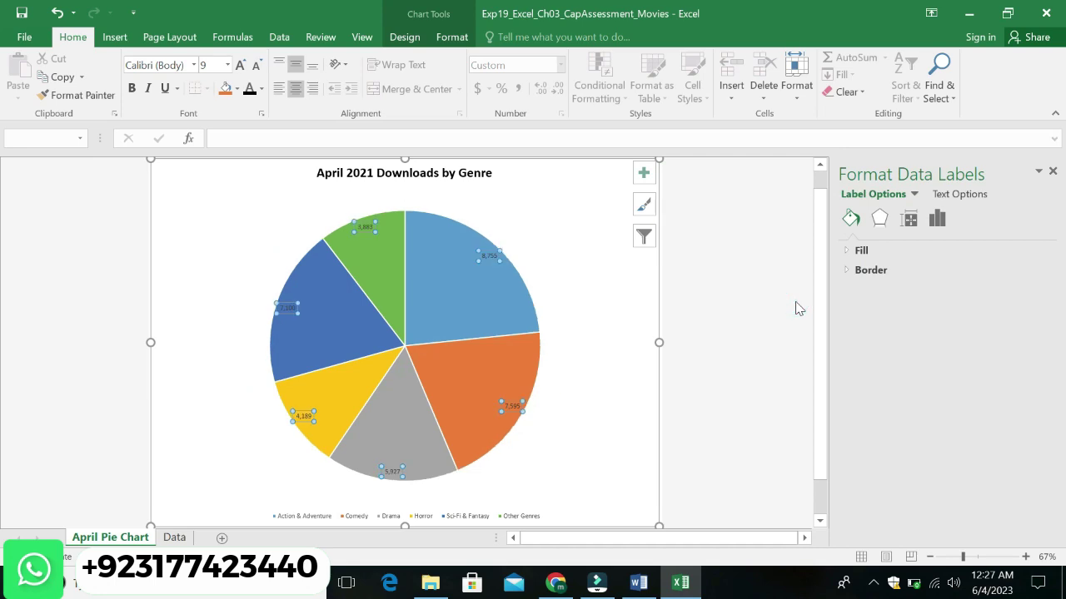
pyautogui.click(937, 219)
pyautogui.click(916, 250)
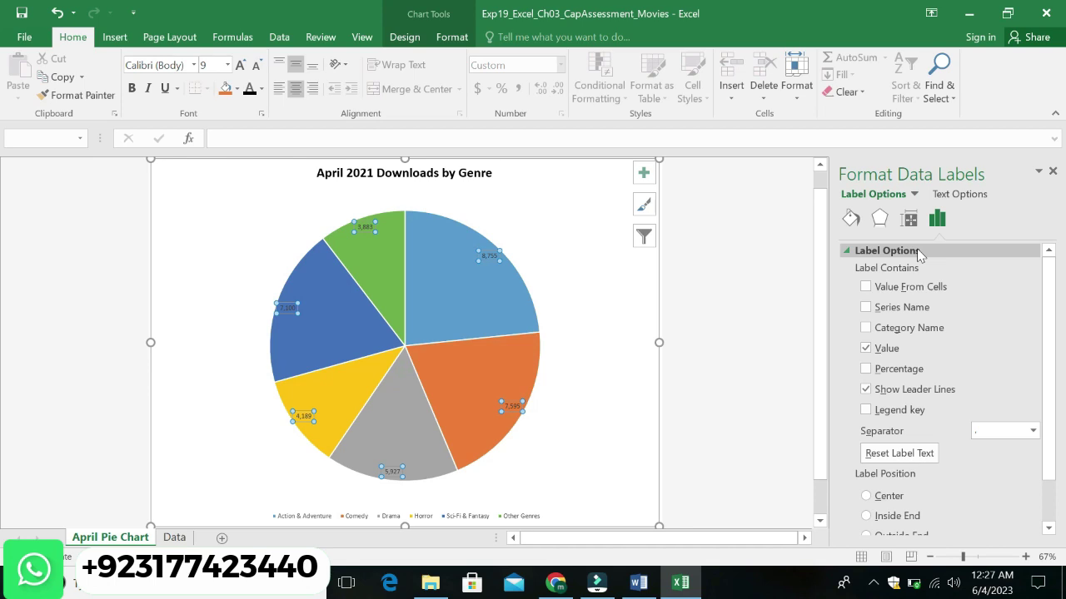
# Step: Check the required label contents in Word, and include percentage and category name in the pie chart's data labels in Excel
pyautogui.click(639, 583)
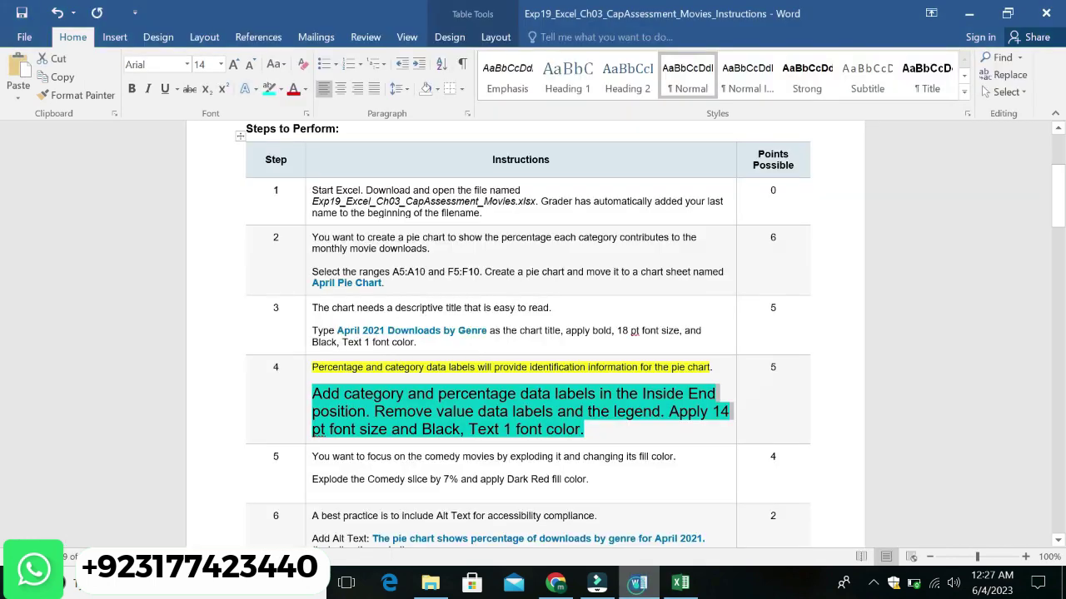
pyautogui.click(362, 385)
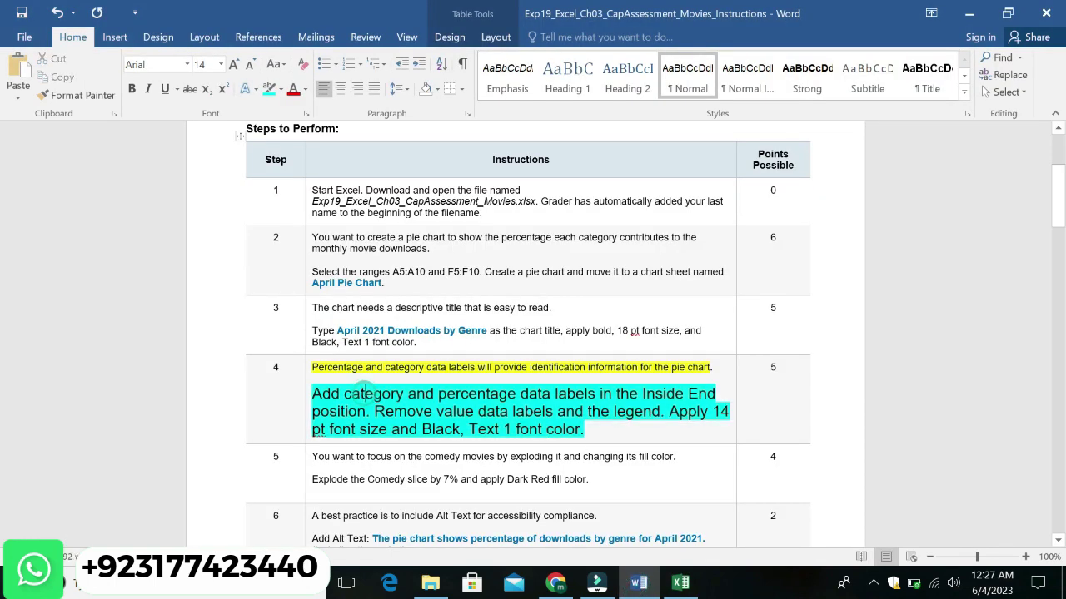
pyautogui.moveTo(344, 394); pyautogui.dragTo(597, 394)
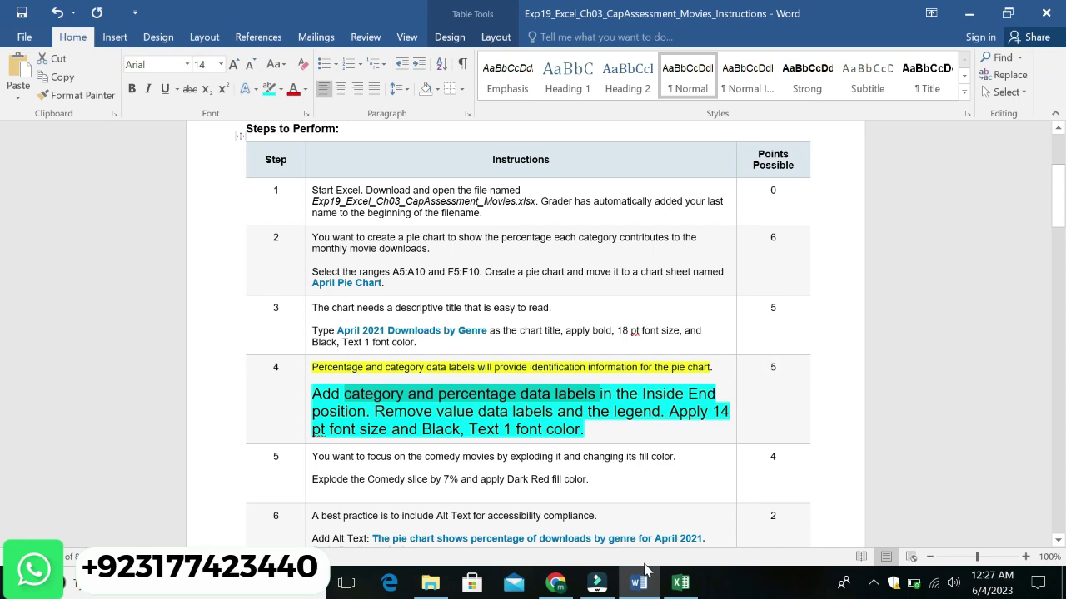
pyautogui.click(680, 583)
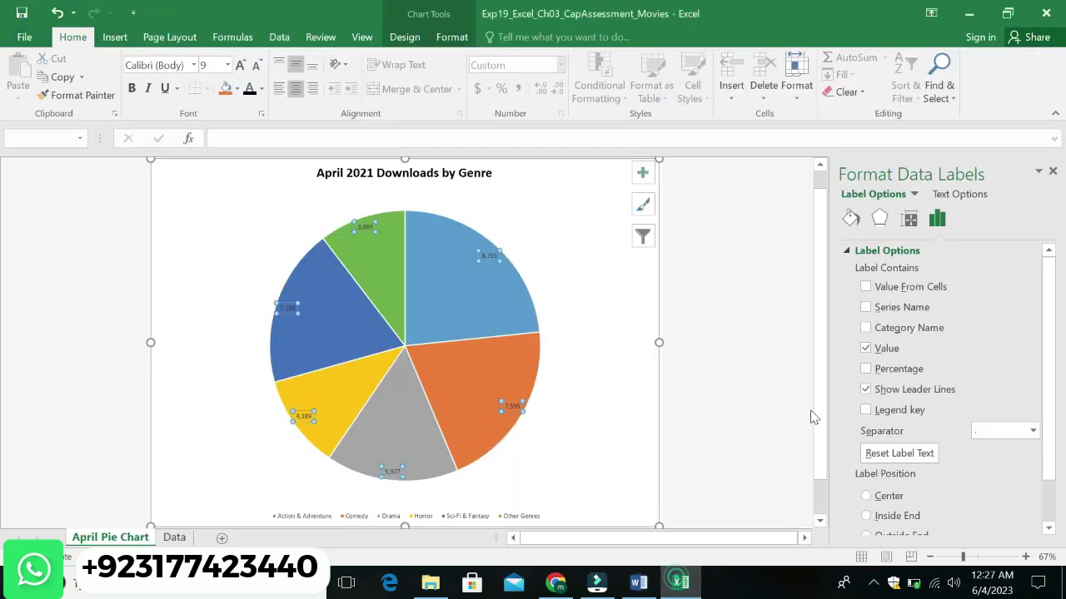
pyautogui.click(866, 369)
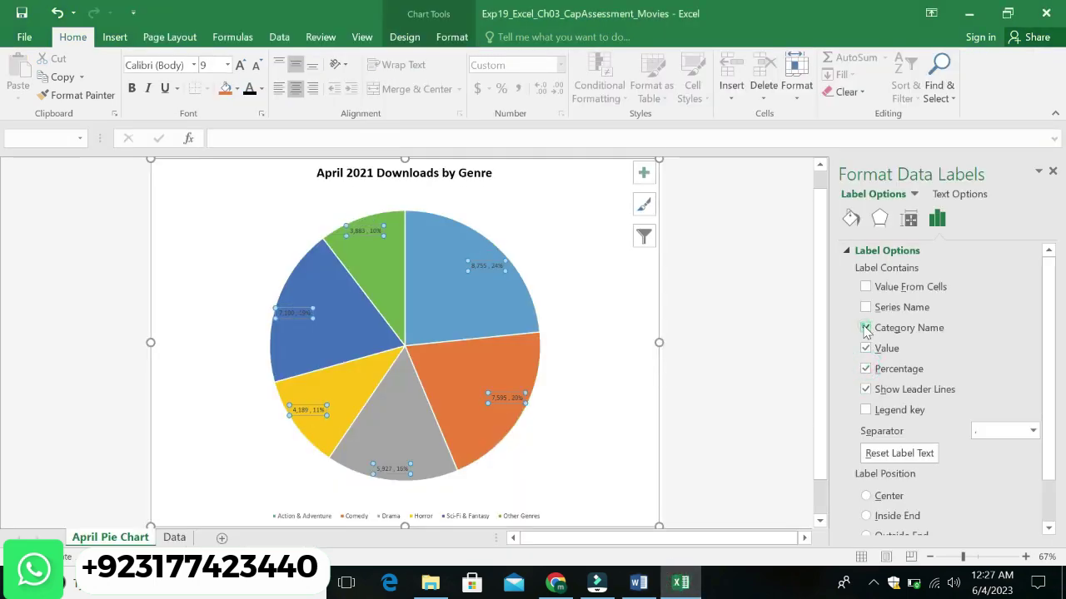
pyautogui.click(866, 328)
# Step: Check the value-label instruction in Word, and in Excel remove values from the data labels and position the labels at Inside End
pyautogui.click(638, 582)
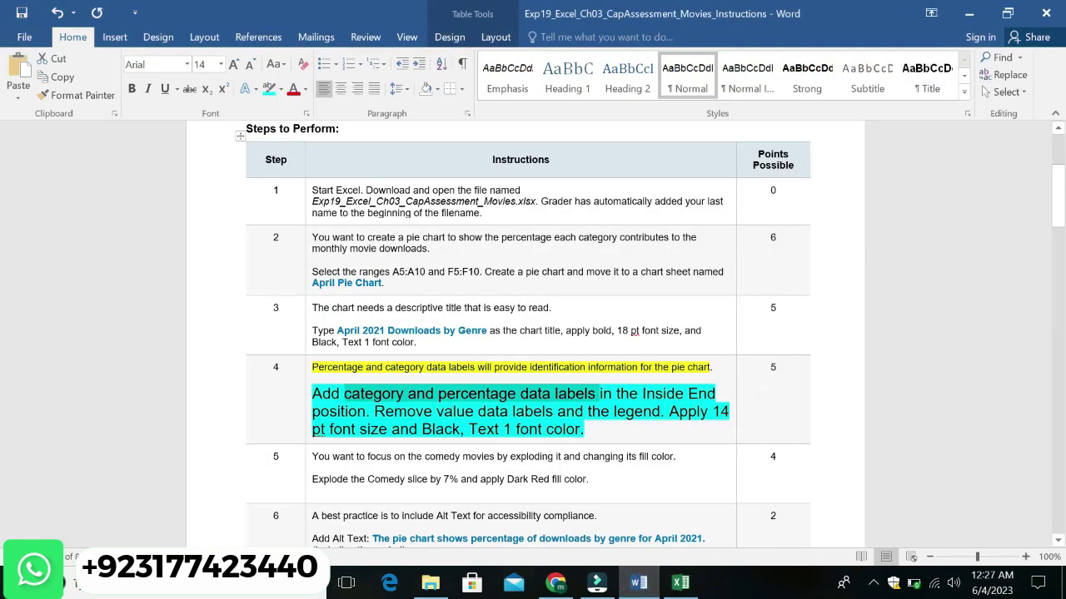
pyautogui.moveTo(373, 411); pyautogui.dragTo(663, 411)
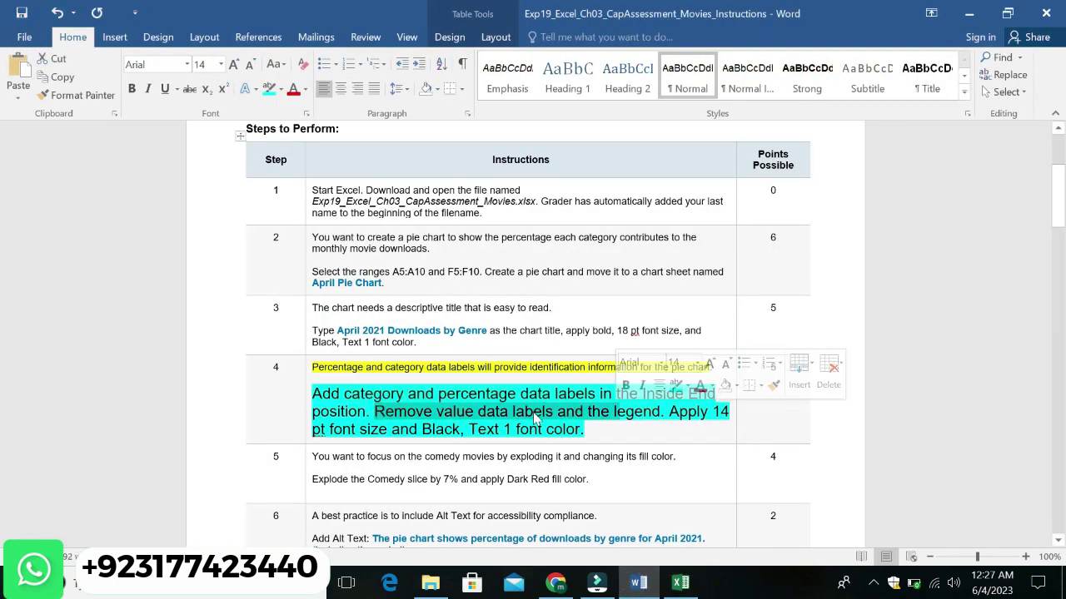
pyautogui.click(680, 582)
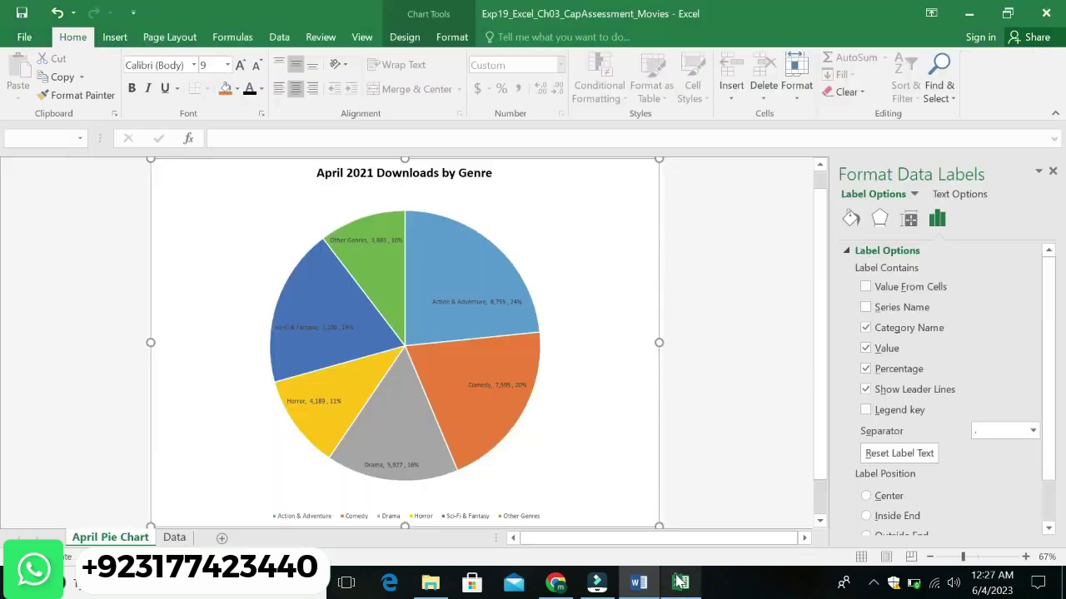
pyautogui.click(865, 348)
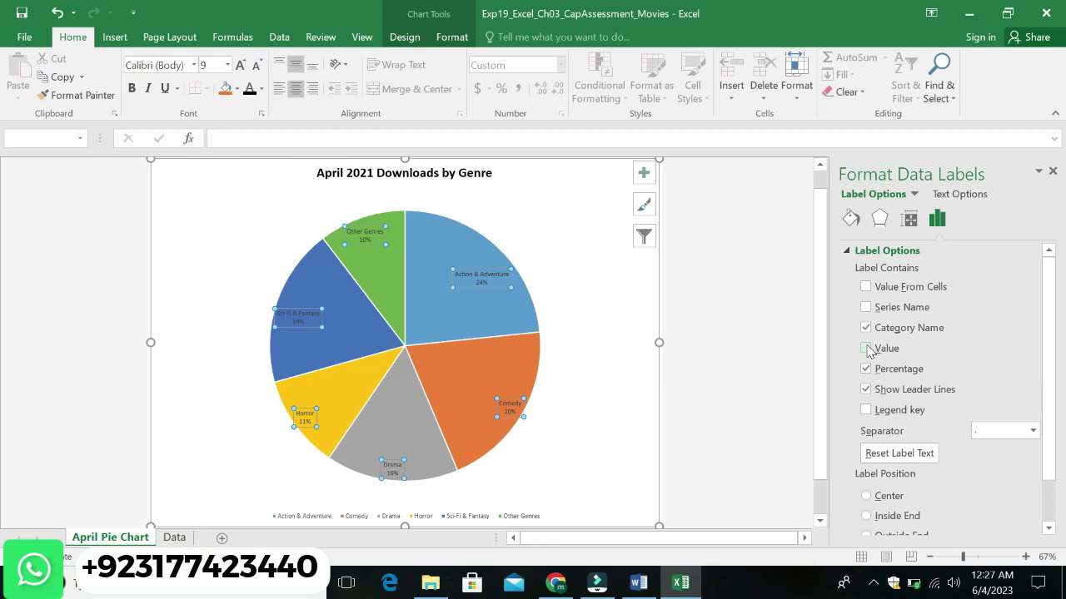
pyautogui.click(867, 517)
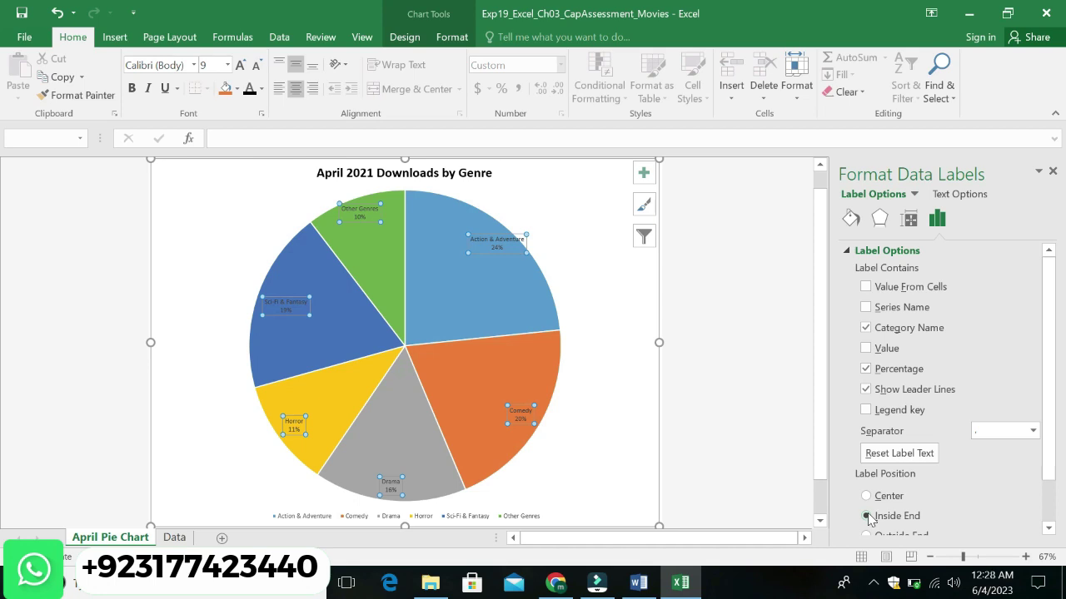
# Step: Recheck step 4 in Word, and in Excel close the label formatting options and remove the pie chart's legend
pyautogui.click(638, 583)
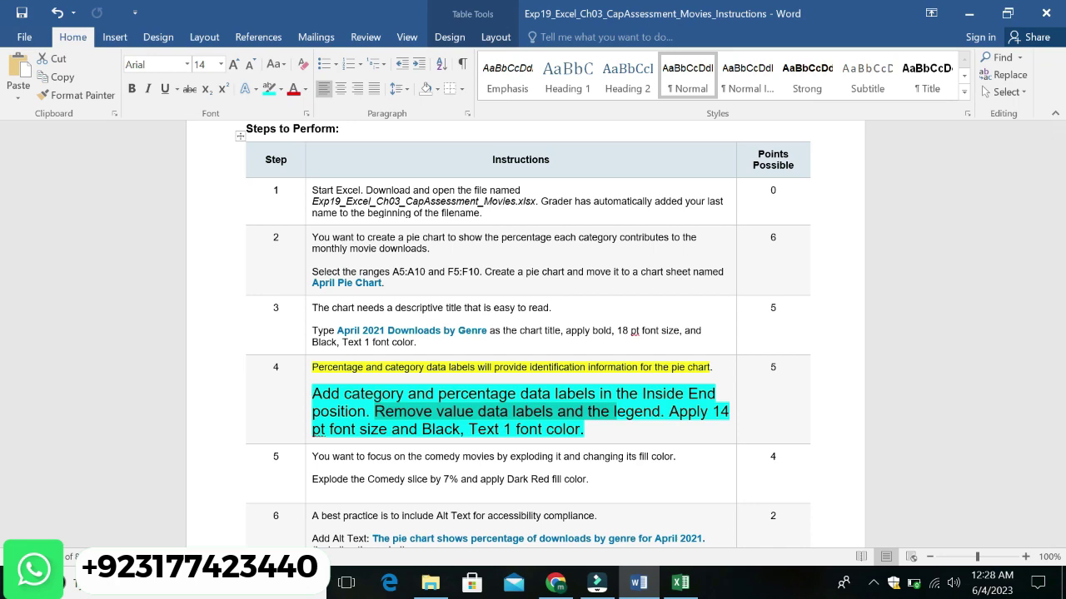
pyautogui.click(680, 583)
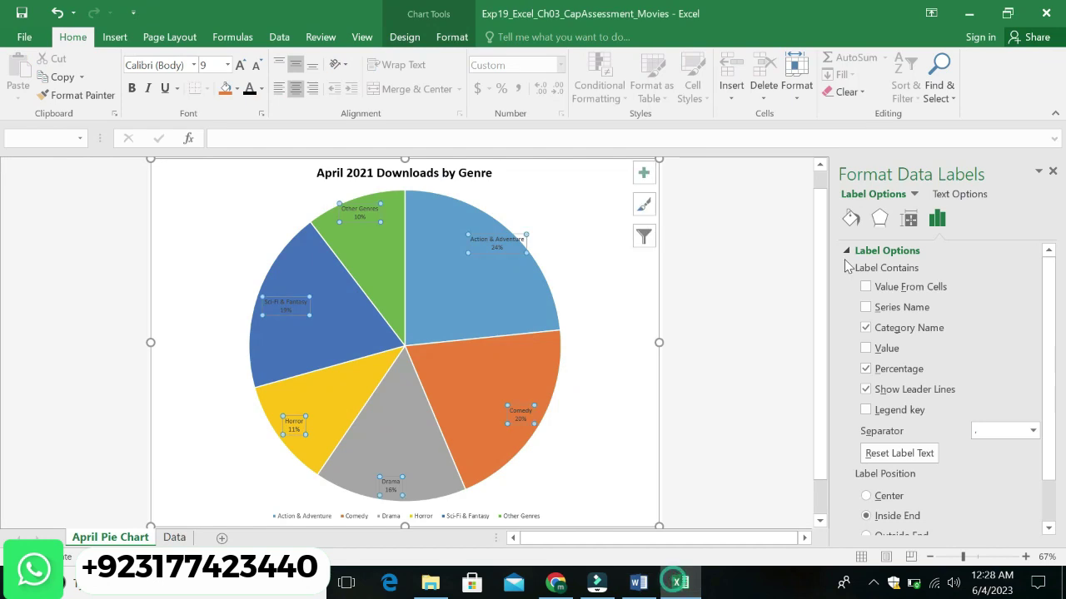
pyautogui.click(1053, 172)
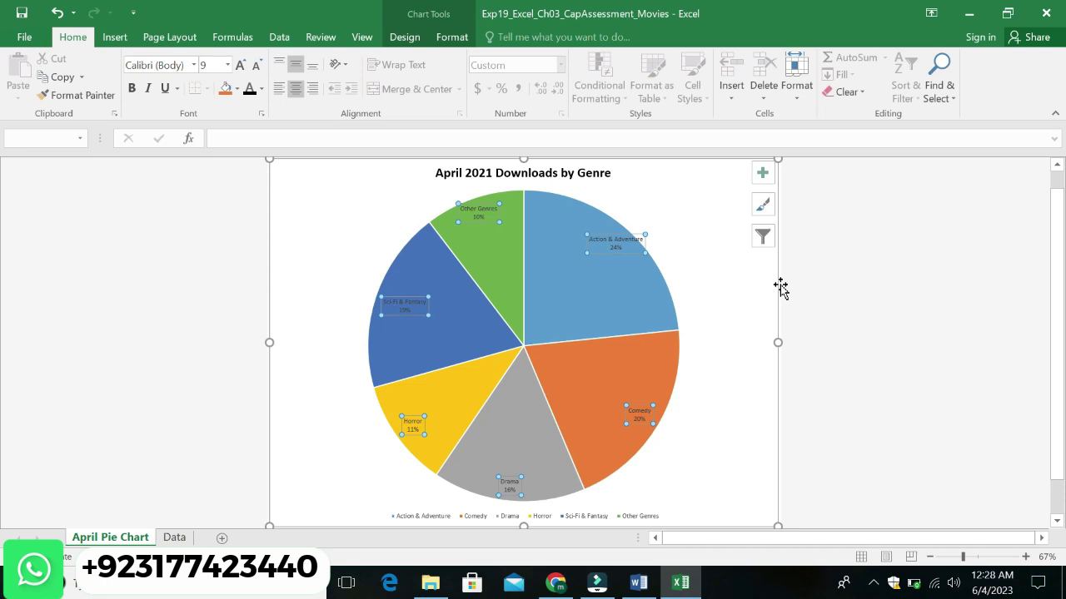
pyautogui.click(765, 175)
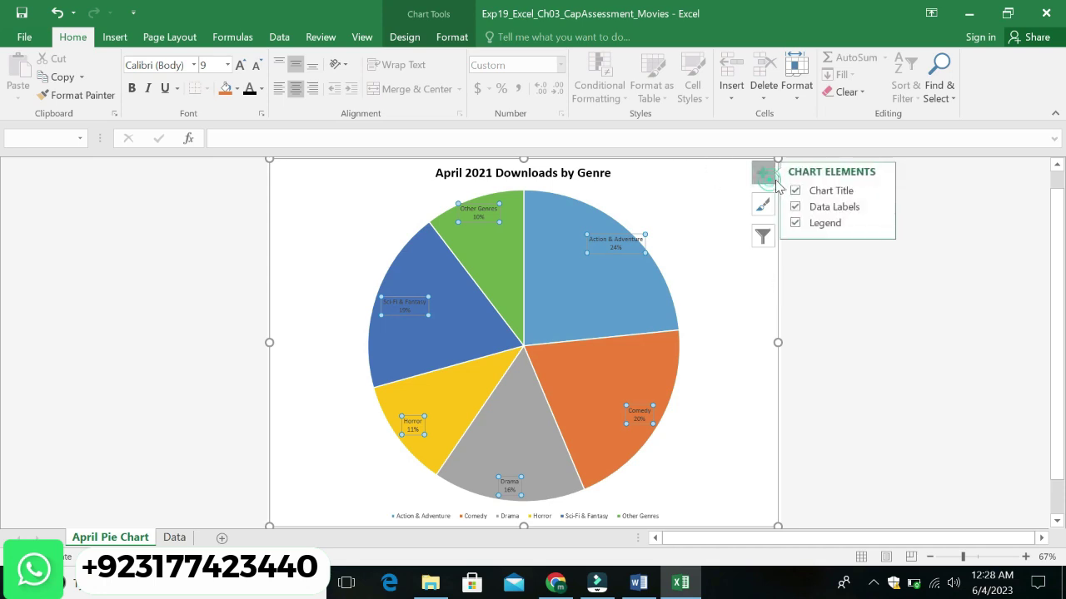
pyautogui.click(795, 223)
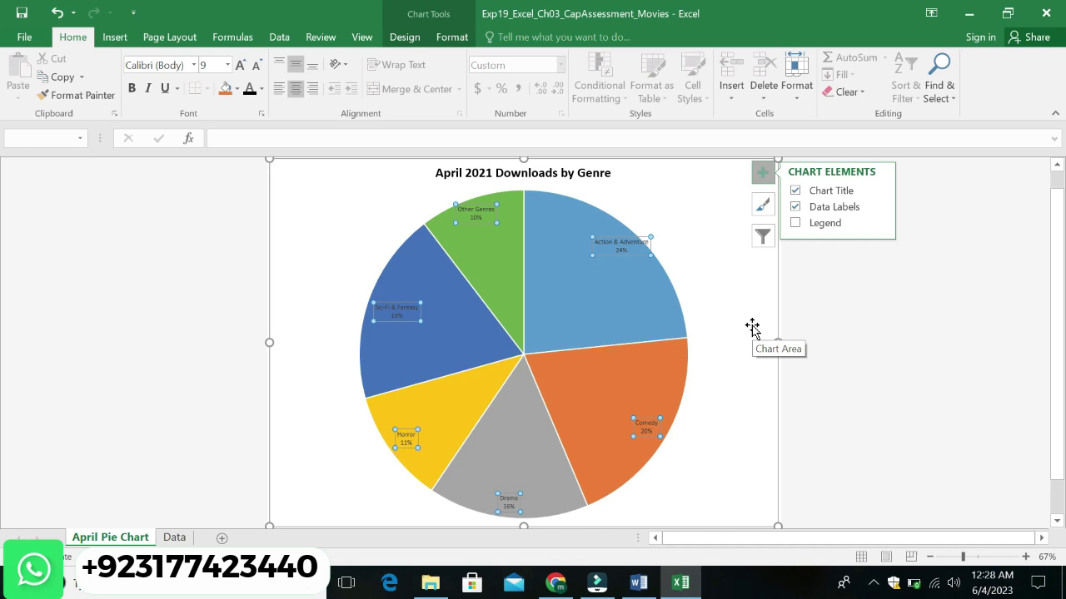
# Step: Review the label font requirements of step 4 in Word, and set the pie chart's data labels in Excel to 14 pt
pyautogui.click(638, 583)
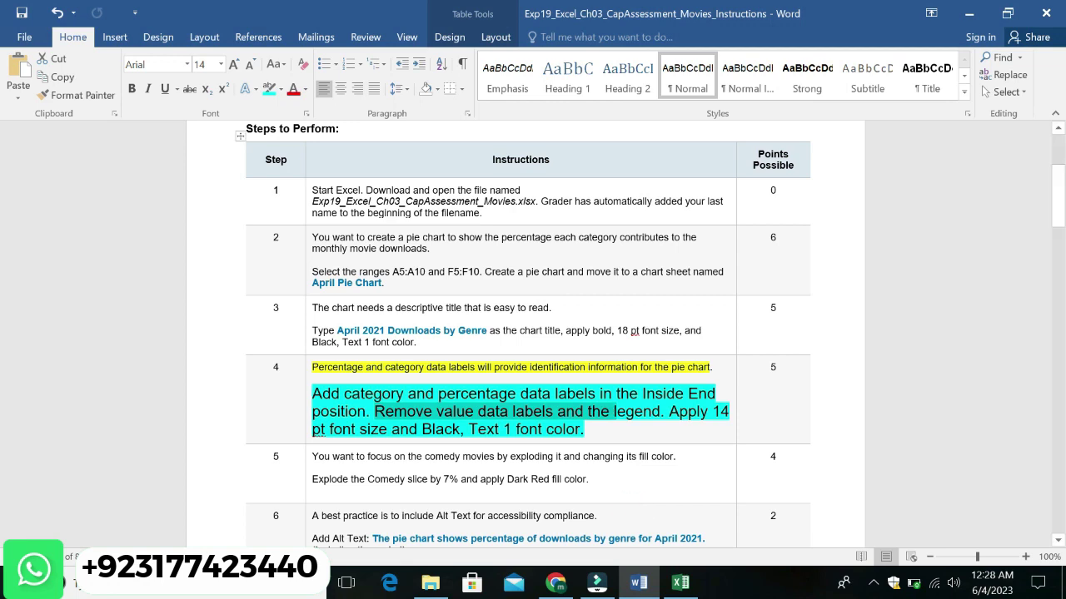
pyautogui.moveTo(585, 430); pyautogui.dragTo(668, 411)
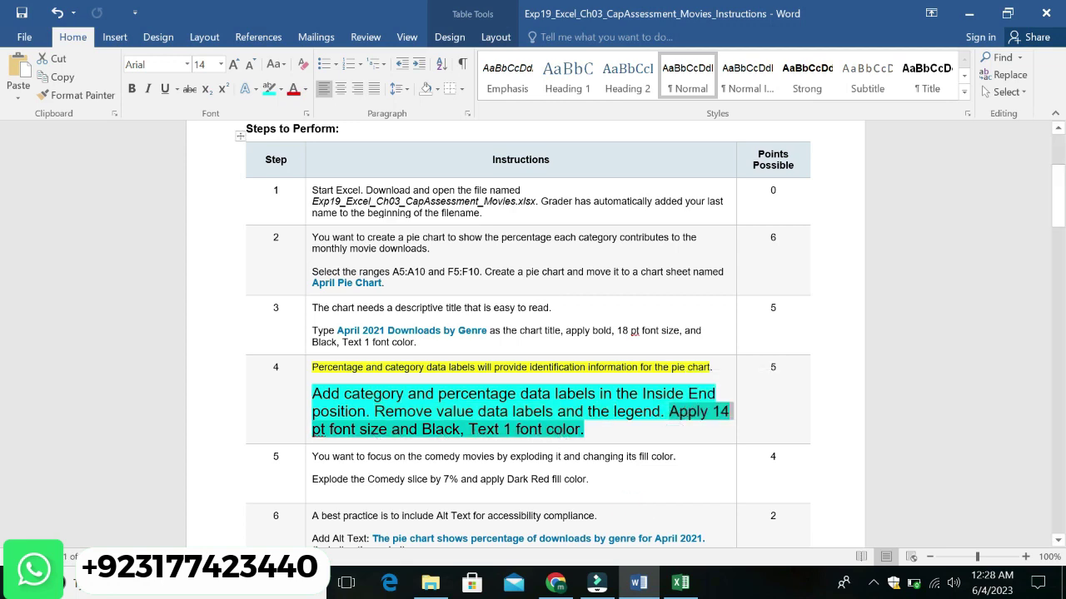
pyautogui.press('super+e')
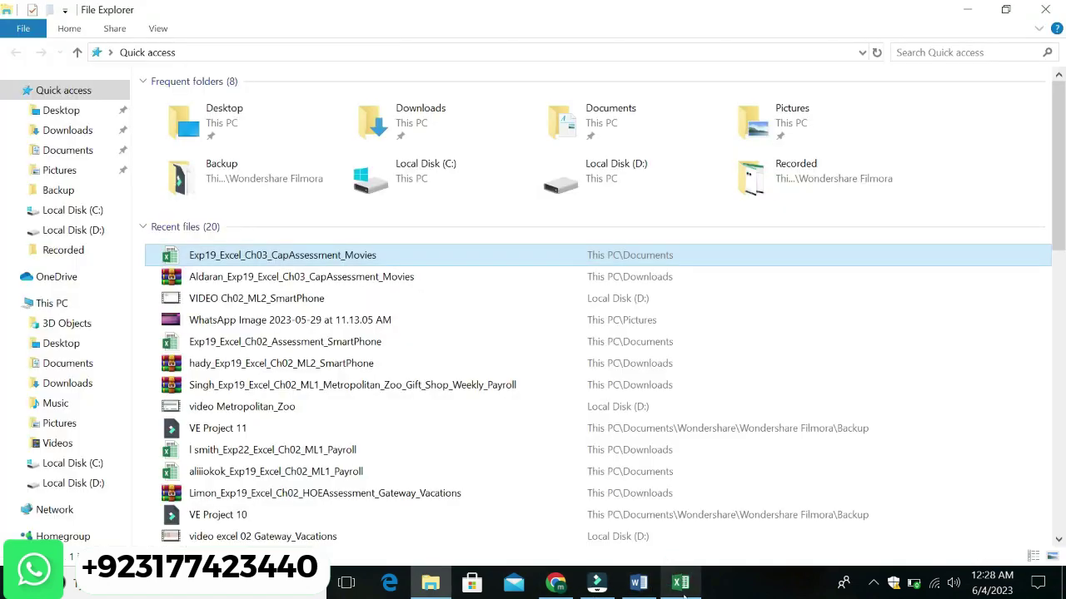
pyautogui.click(681, 584)
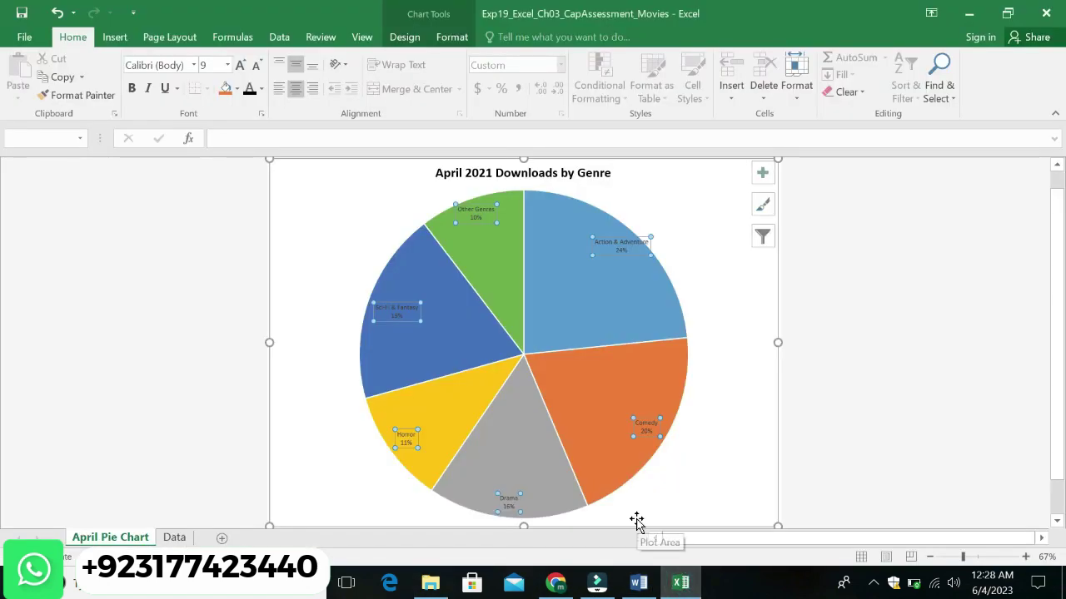
pyautogui.click(227, 65)
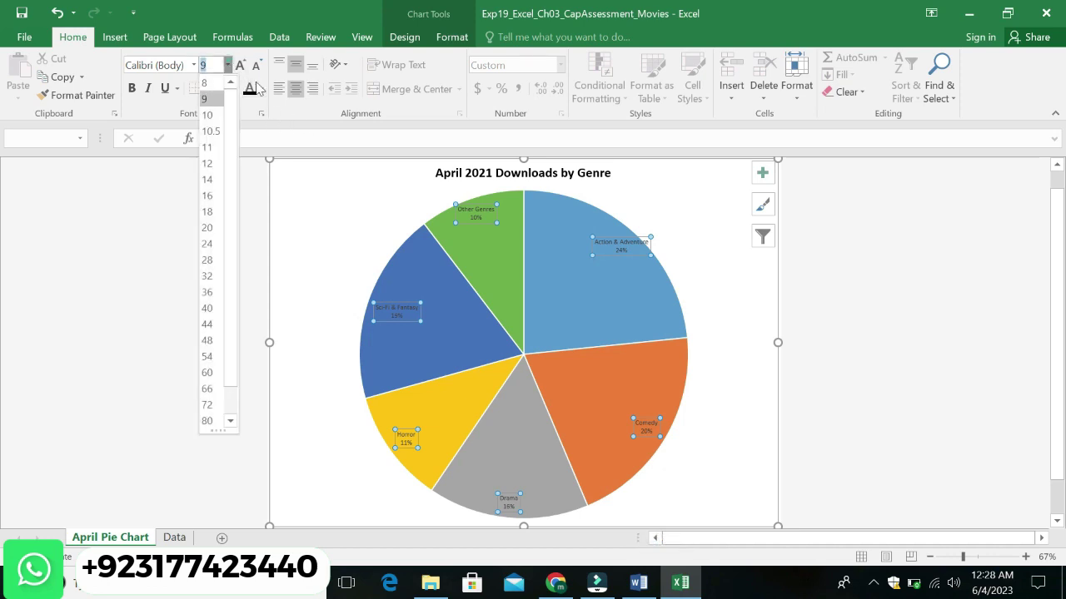
pyautogui.click(216, 179)
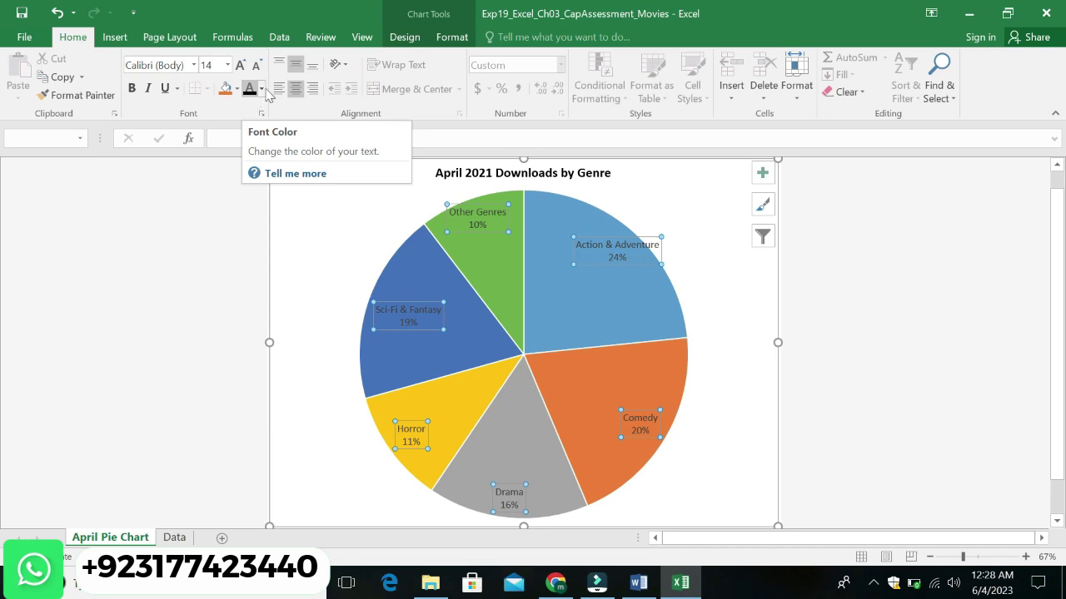
# Step: Set the data labels' font color to Black, Text 1 and deselect the labels
pyautogui.click(262, 88)
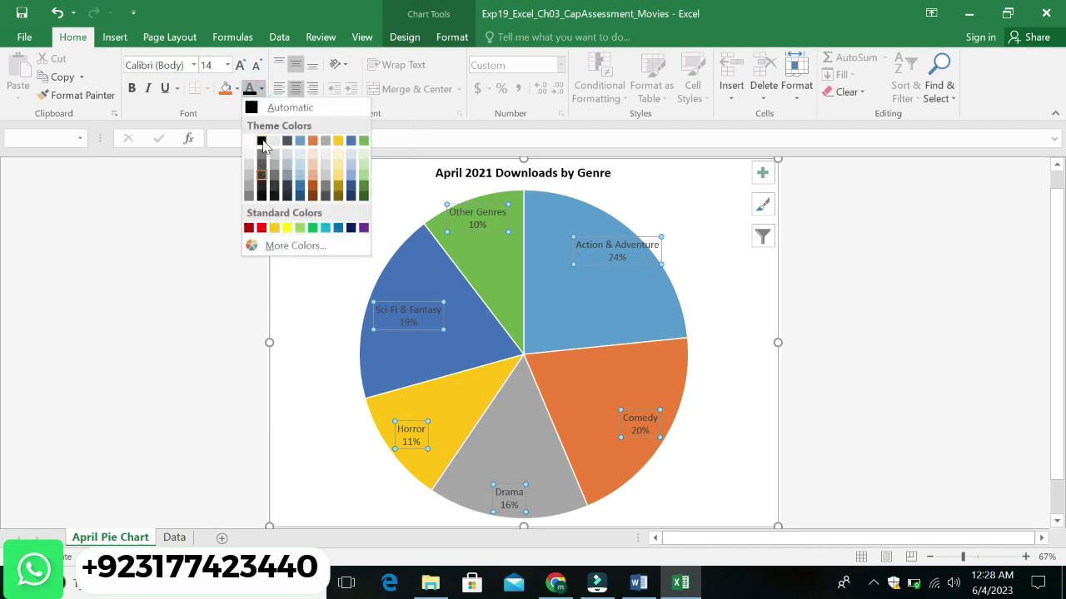
pyautogui.click(263, 147)
pyautogui.click(314, 247)
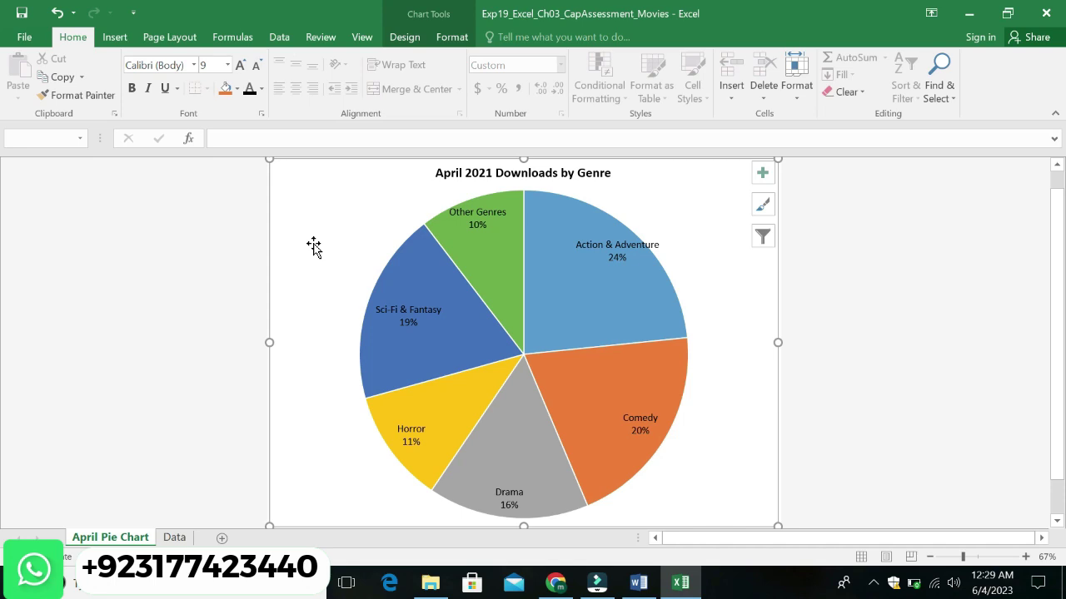
# Step: Switch to Word and highlight step 5's sentence about focusing on the comedy movies in yellow
pyautogui.click(636, 580)
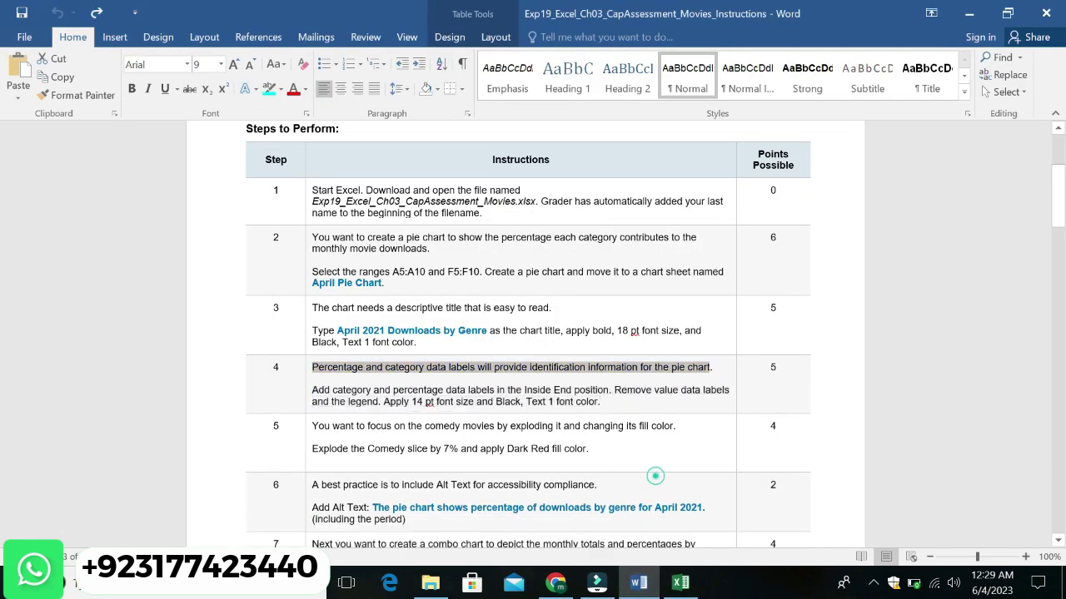
pyautogui.click(439, 441)
pyautogui.moveTo(311, 425); pyautogui.dragTo(672, 426)
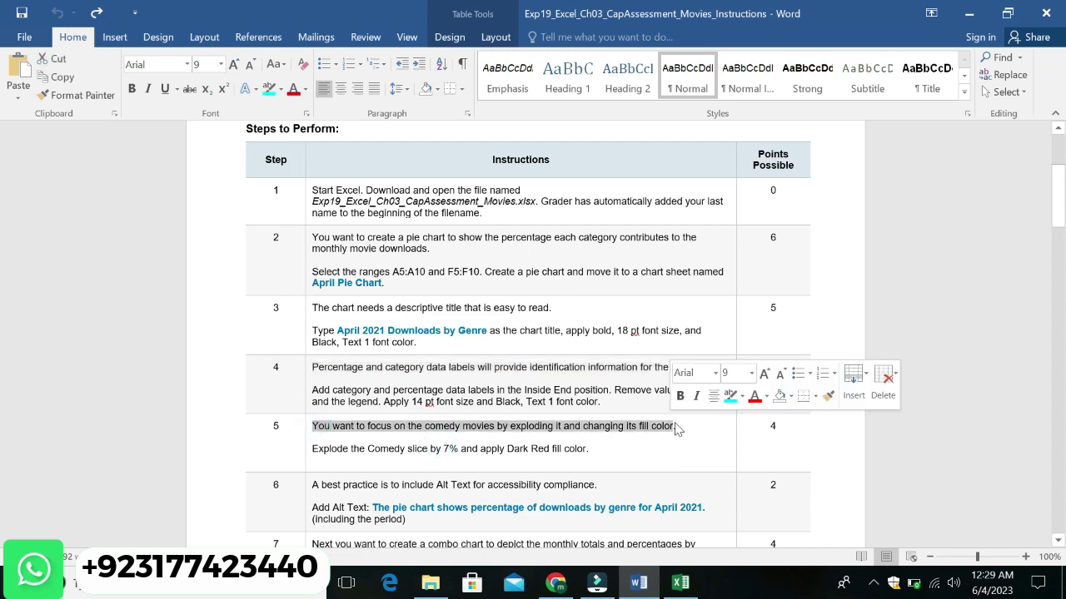
pyautogui.click(740, 397)
pyautogui.click(735, 411)
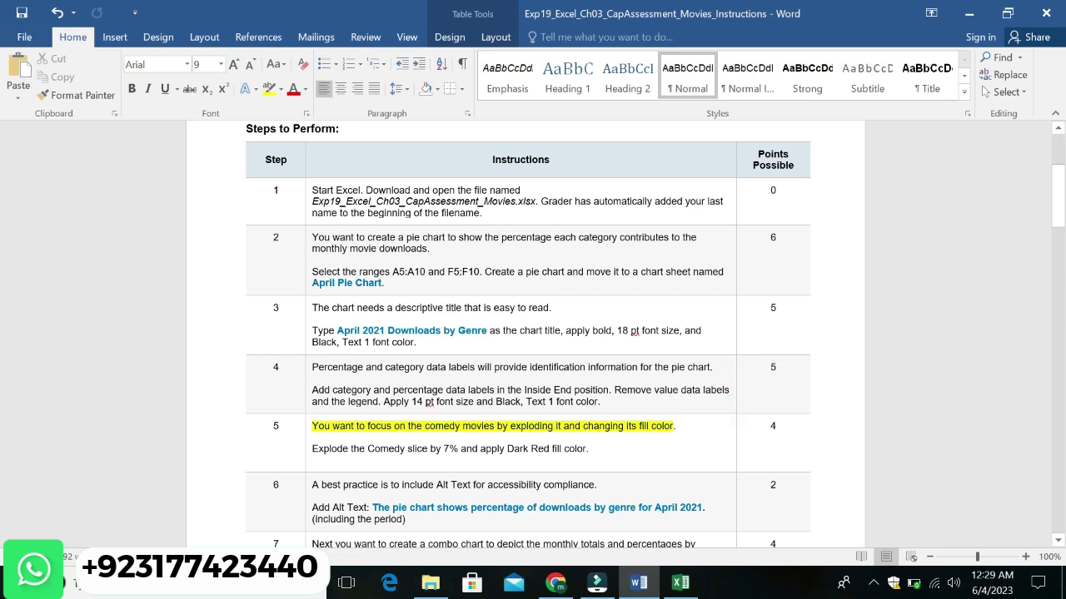
# Step: Enlarge step 5's sentence about exploding the Comedy slice to 14 pt and highlight it in turquoise
pyautogui.moveTo(311, 448); pyautogui.dragTo(596, 449)
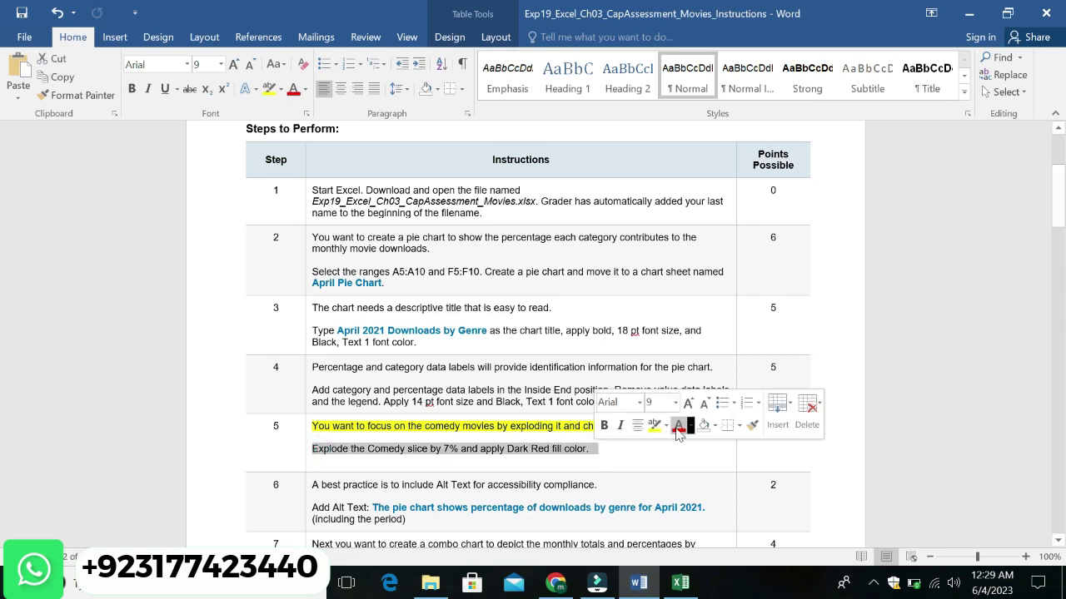
pyautogui.click(675, 403)
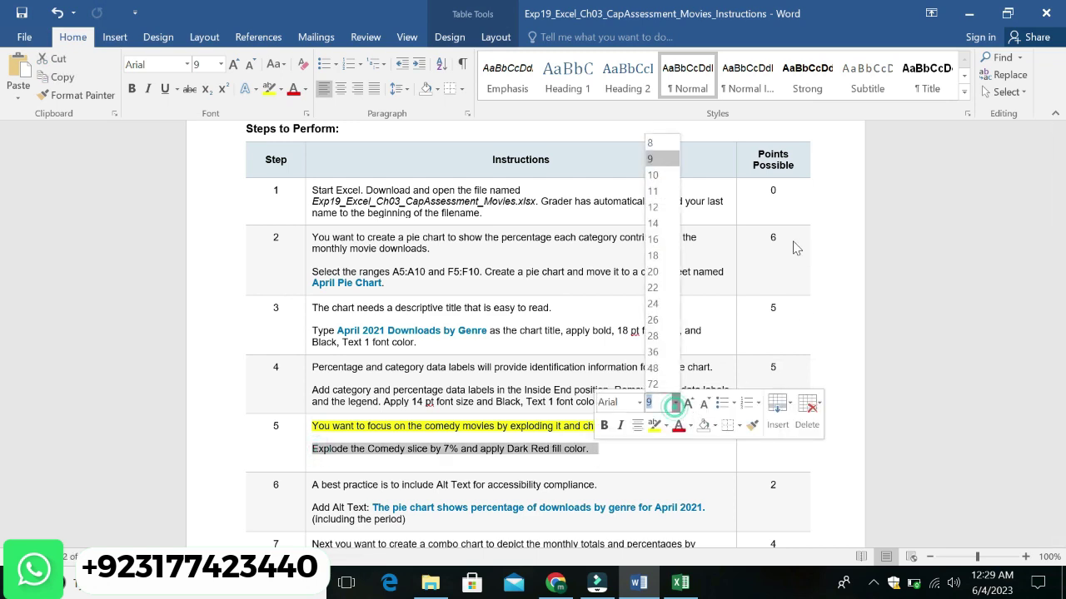
pyautogui.click(671, 219)
pyautogui.click(667, 426)
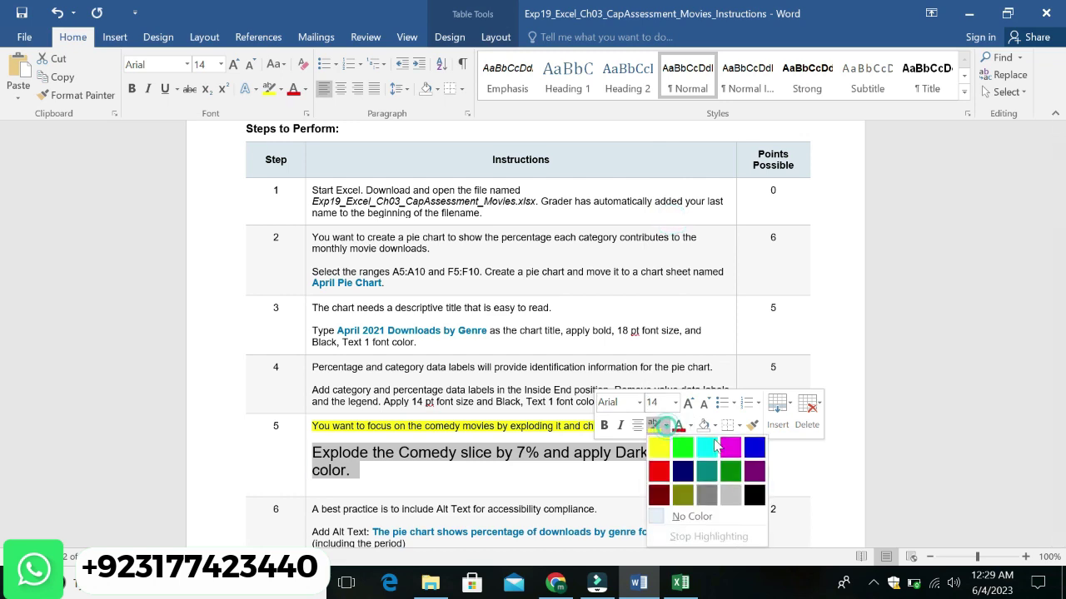
pyautogui.click(708, 447)
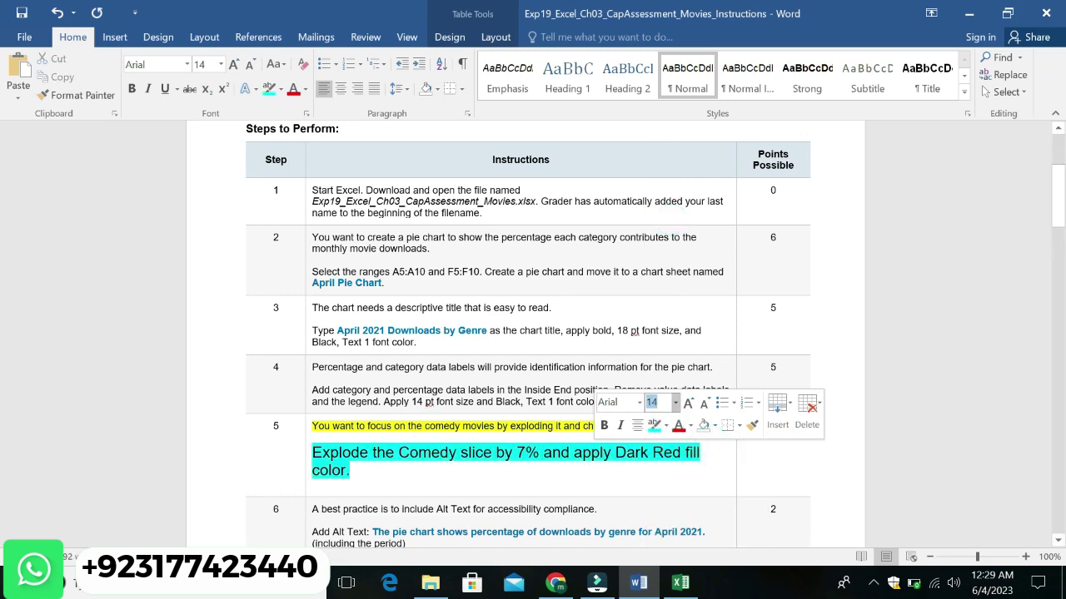
pyautogui.tripleClick(329, 454)
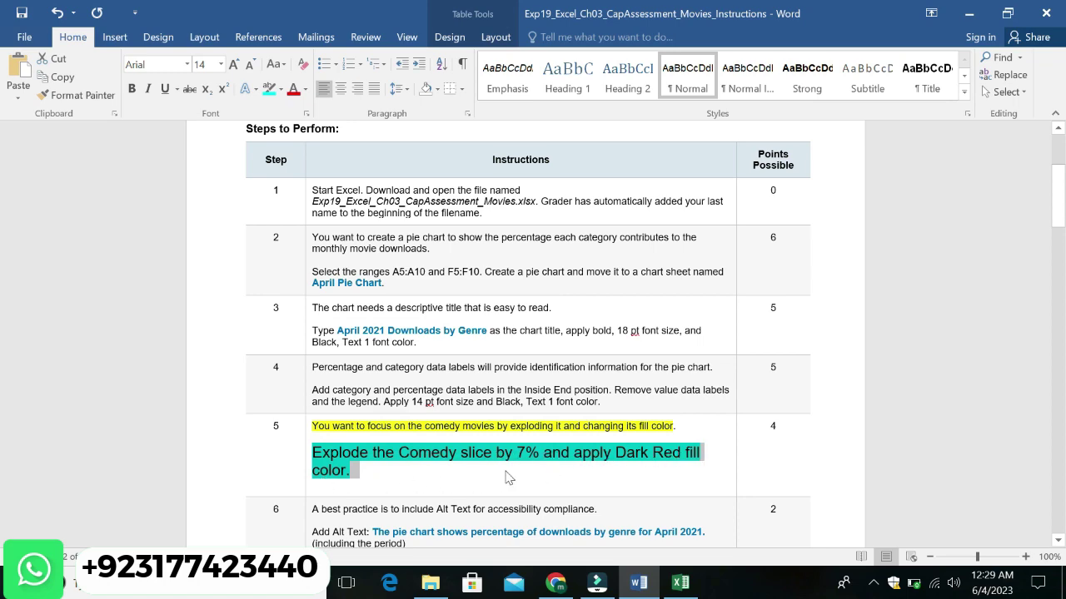
# Step: Switch to Excel and explode only the pie chart's Comedy slice by 7%
pyautogui.click(680, 583)
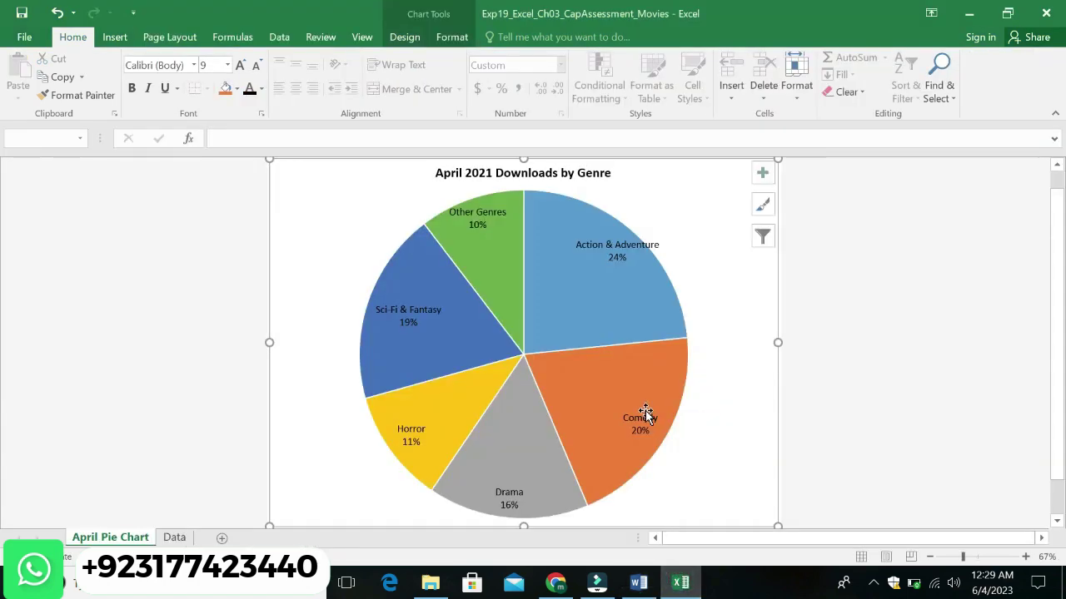
pyautogui.moveTo(645, 406)
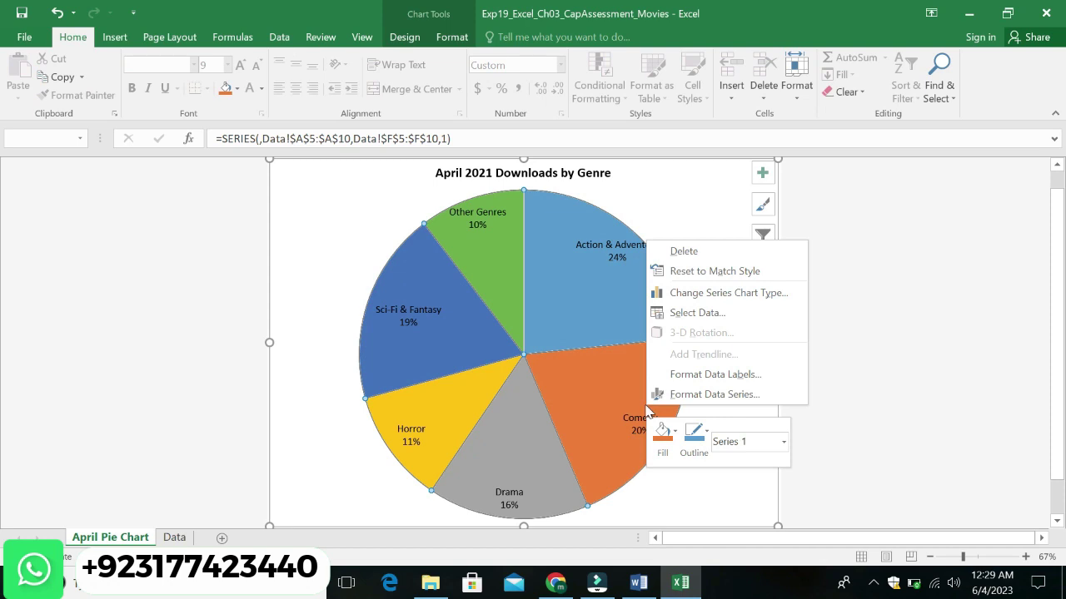
pyautogui.click(616, 404)
pyautogui.click(616, 404)
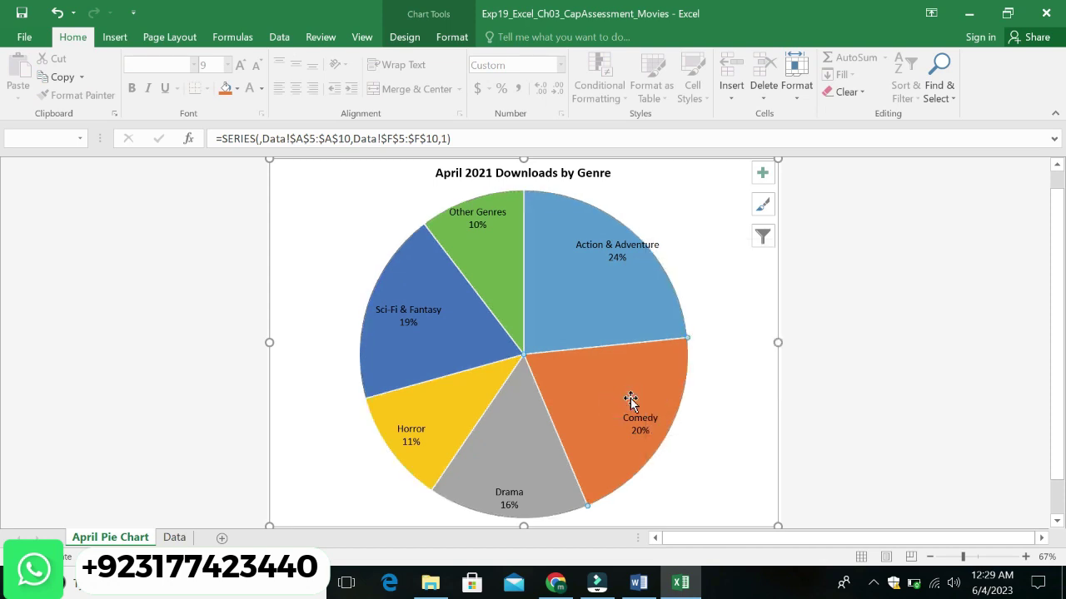
pyautogui.doubleClick(631, 398)
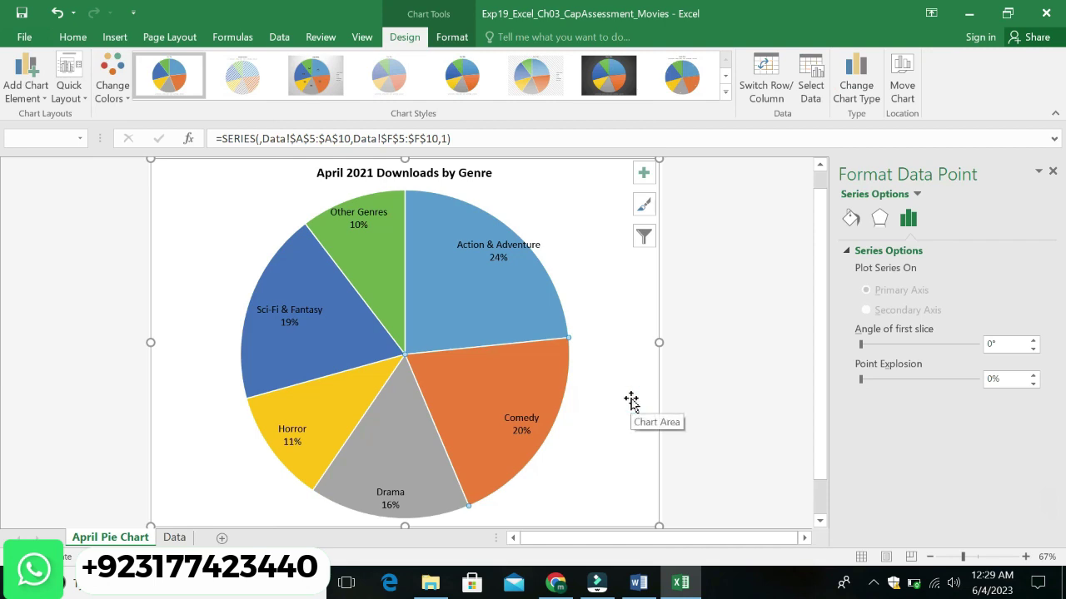
pyautogui.moveTo(1033, 376); pyautogui.dragTo(1034, 375)
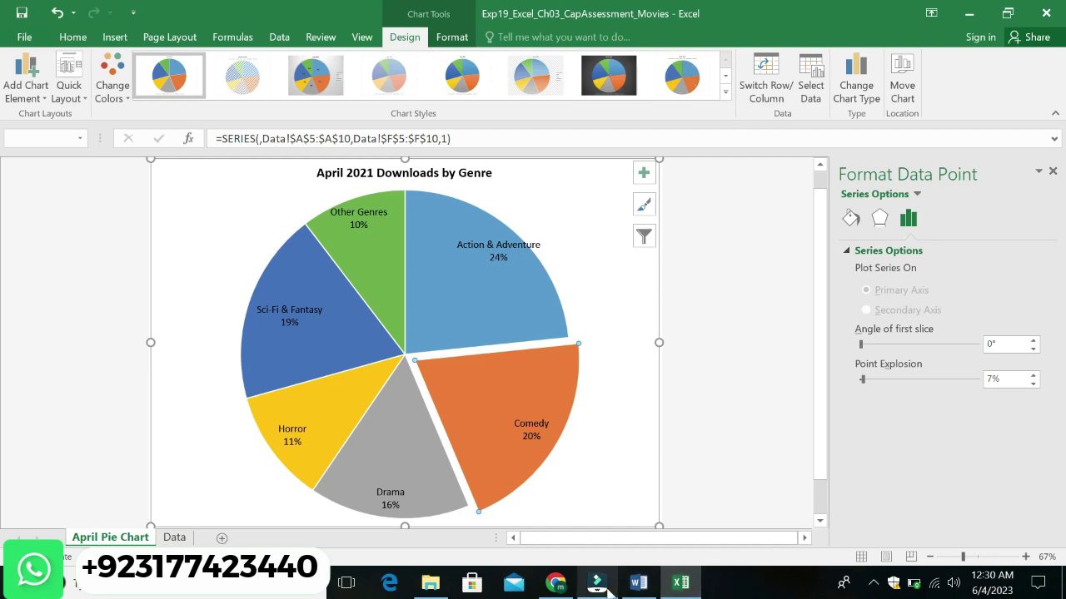
# Step: Check step 5's fill color requirement in Word, and in Excel give the Comedy slice a solid Dark Red fill and deselect it
pyautogui.click(637, 584)
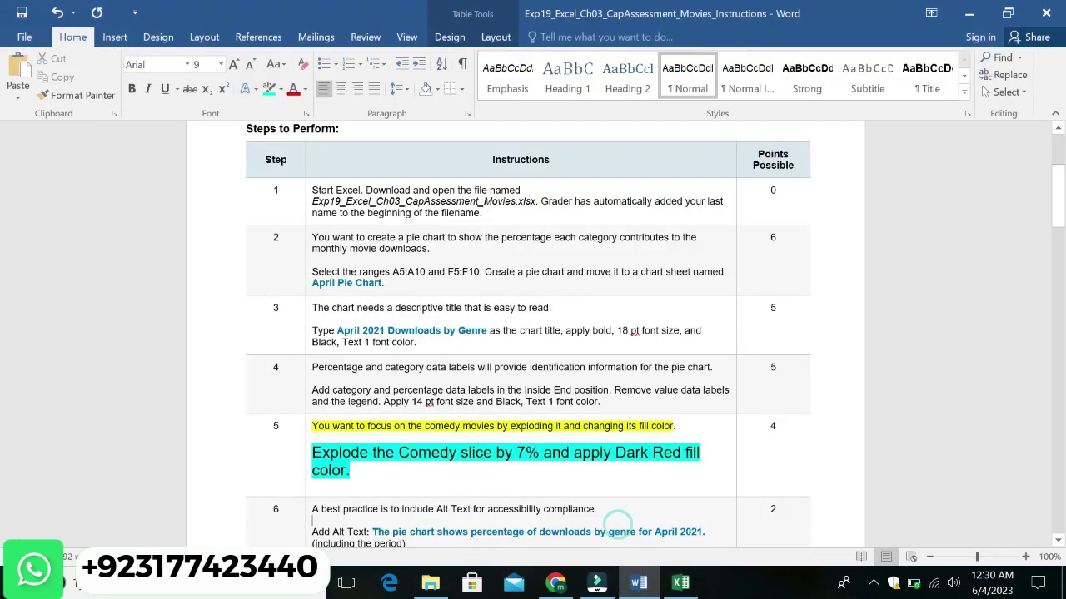
pyautogui.moveTo(626, 453); pyautogui.dragTo(698, 470)
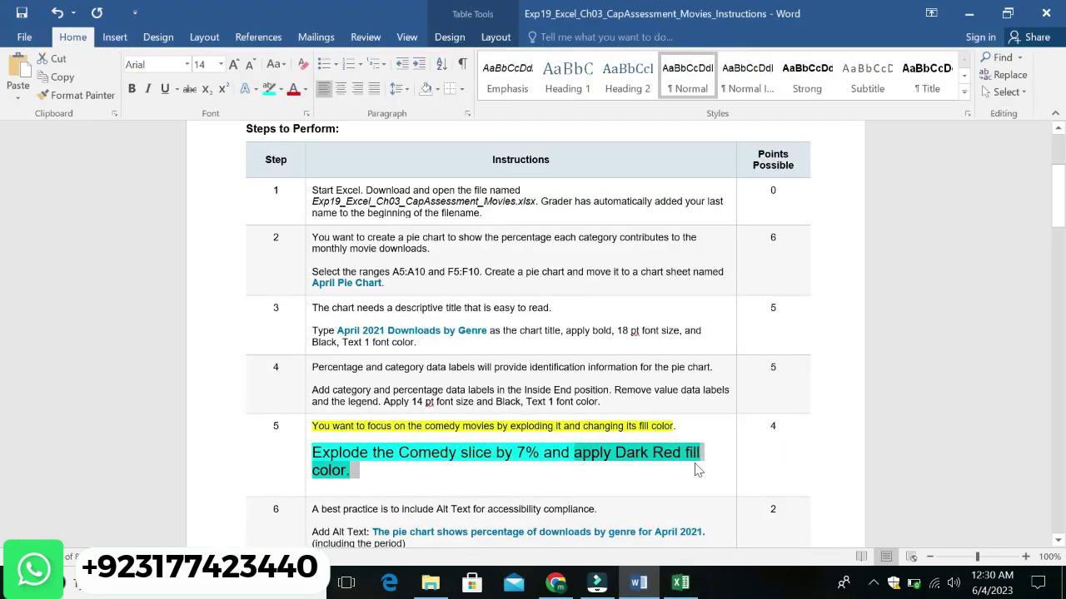
pyautogui.click(680, 583)
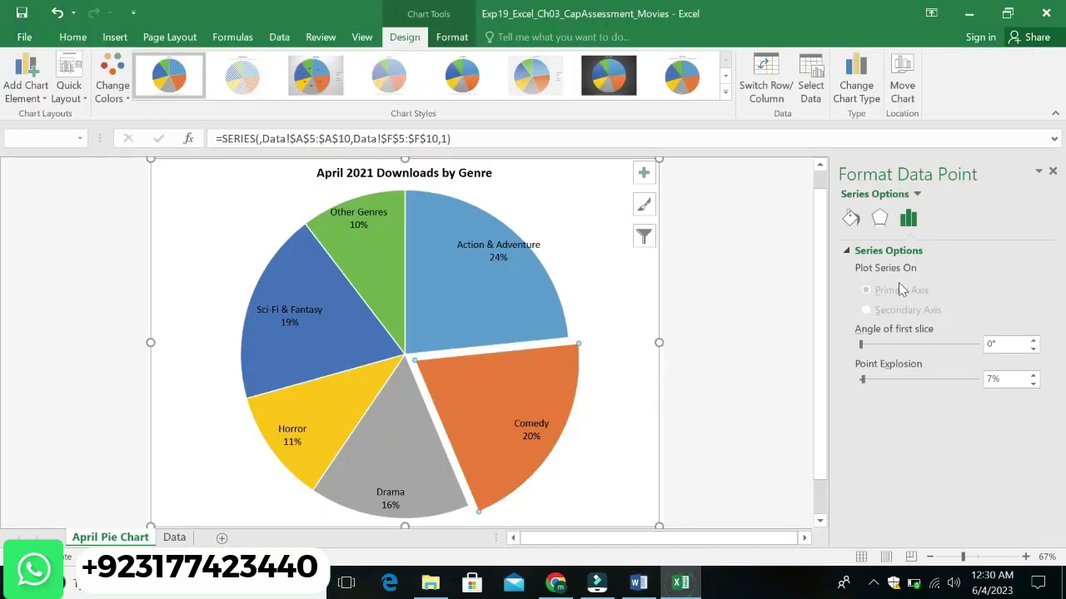
pyautogui.click(851, 217)
pyautogui.click(860, 251)
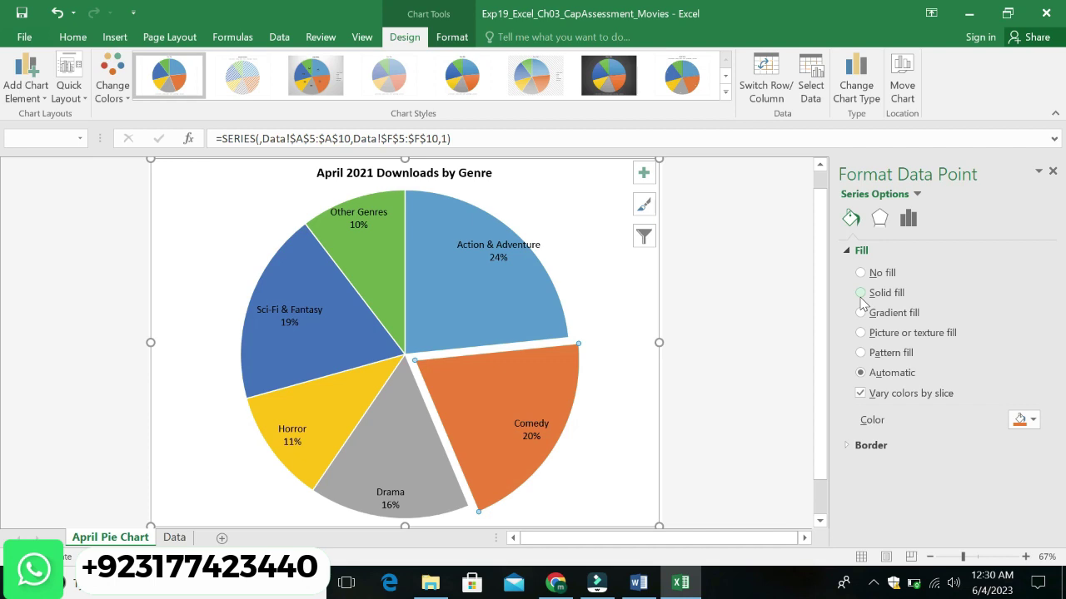
pyautogui.click(861, 293)
pyautogui.click(1030, 419)
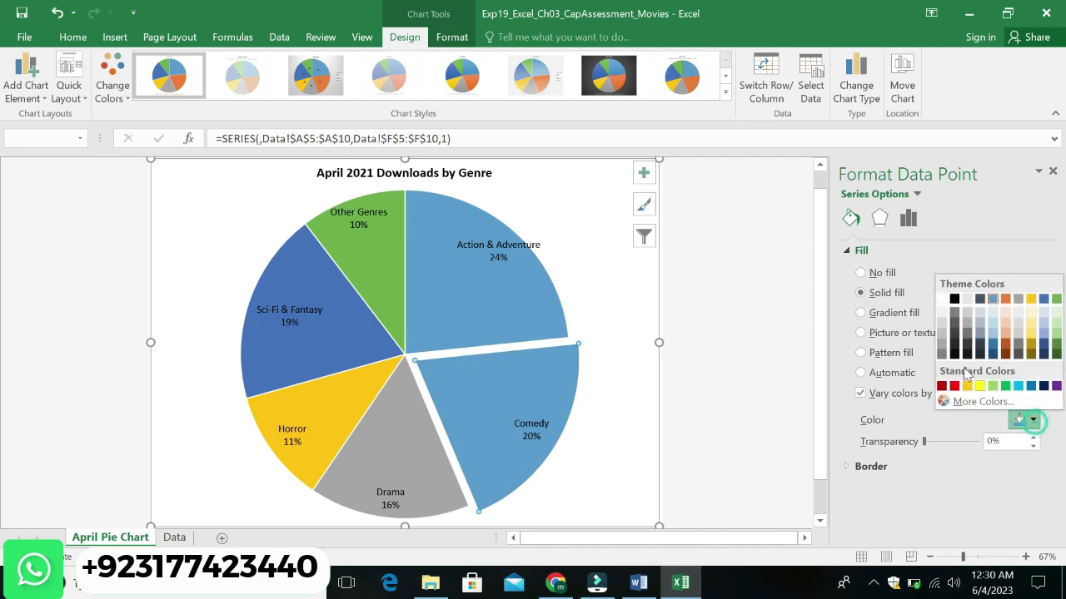
pyautogui.click(942, 386)
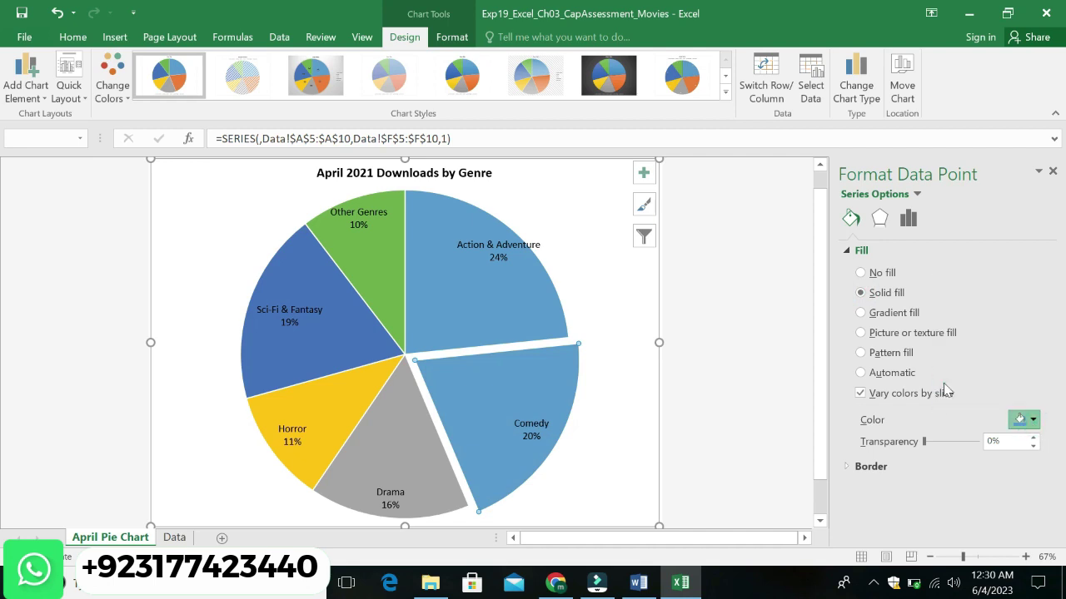
pyautogui.click(628, 408)
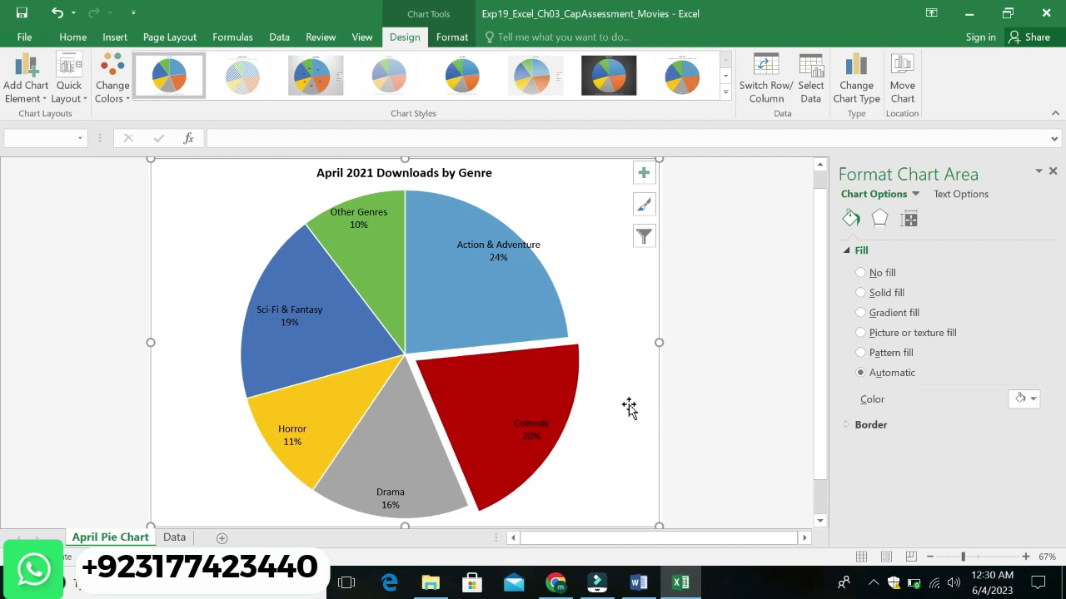
# Step: Return to Word and undo the highlighting and font size changes made to step 5's text
pyautogui.click(643, 578)
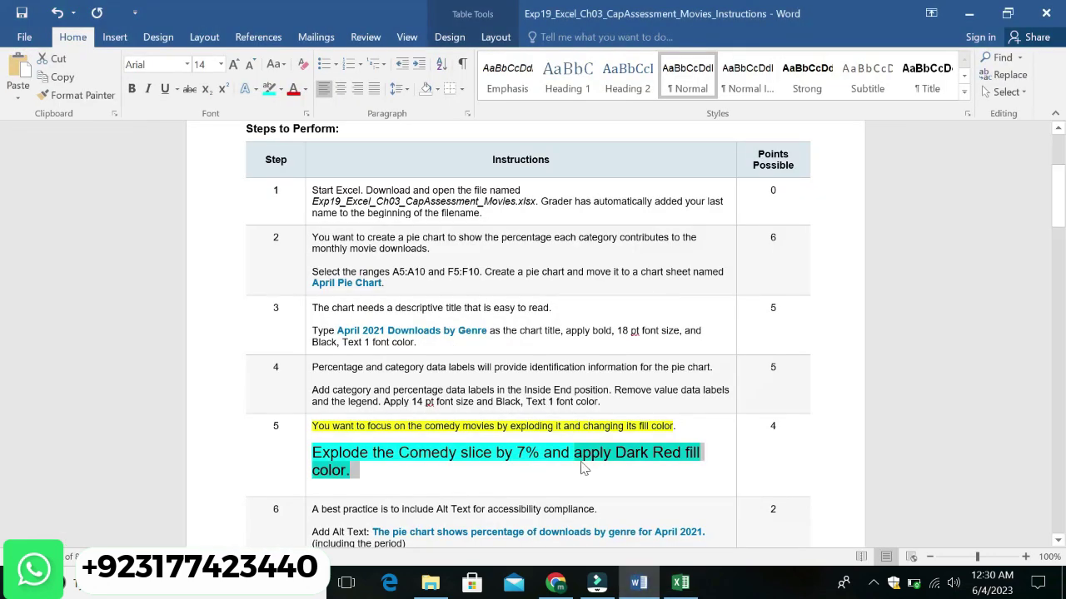
pyautogui.hotkey('ctrl', 'z')
pyautogui.hotkey('ctrl', 'z')
pyautogui.hotkey('ctrl', 'z')
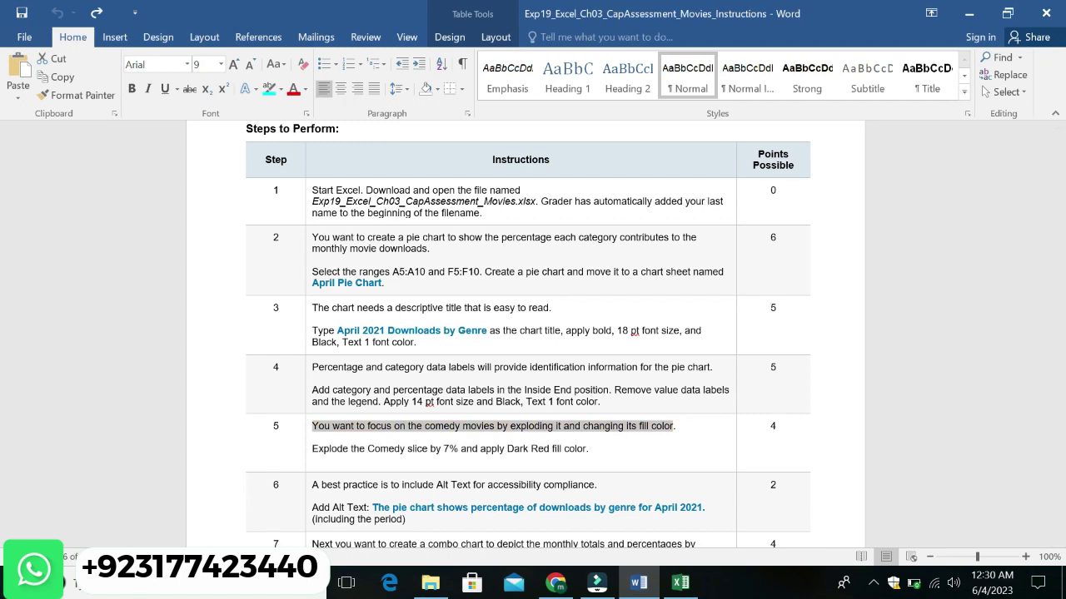
# Step: Highlight step 6's sentence about including Alt Text for accessibility compliance in yellow
pyautogui.click(384, 522)
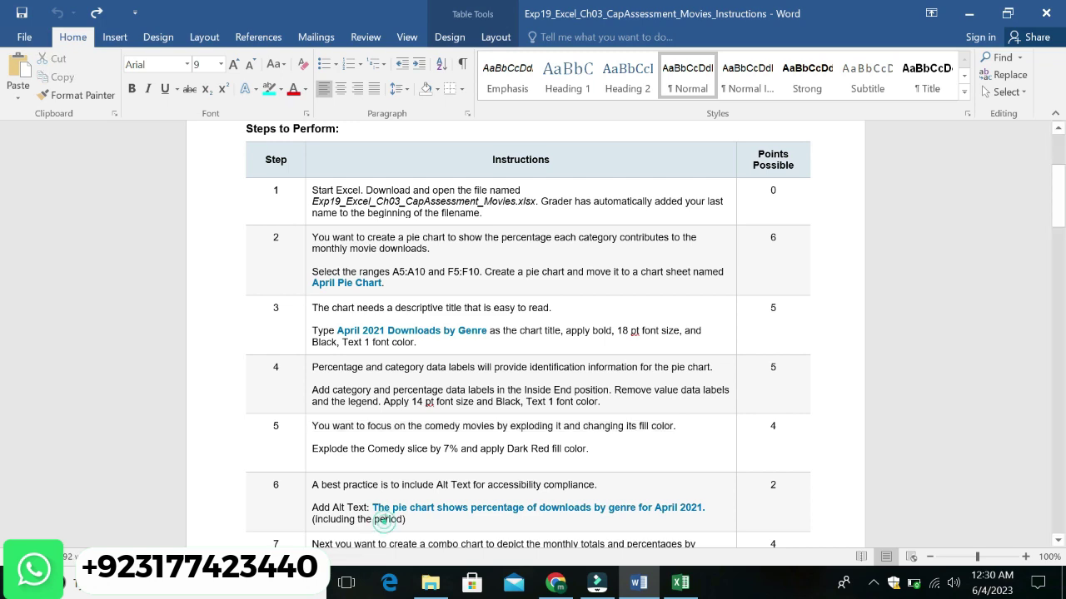
pyautogui.moveTo(312, 484); pyautogui.dragTo(594, 485)
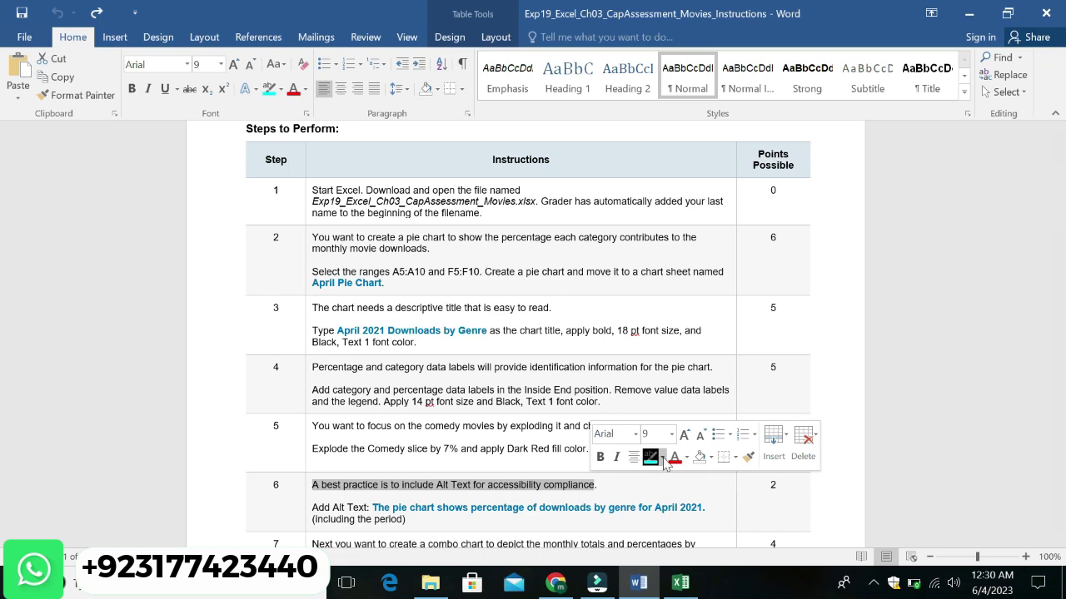
pyautogui.click(663, 457)
pyautogui.click(655, 348)
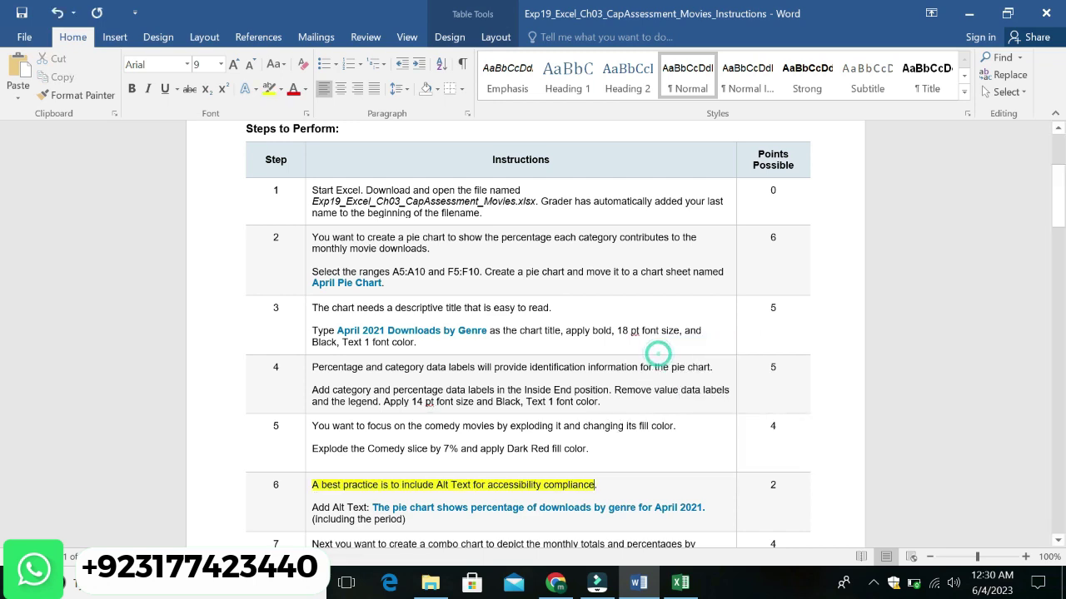
# Step: Set step 6's Add Alt Text instruction to 14 pt, including the note about the period
pyautogui.moveTo(313, 508); pyautogui.dragTo(405, 519)
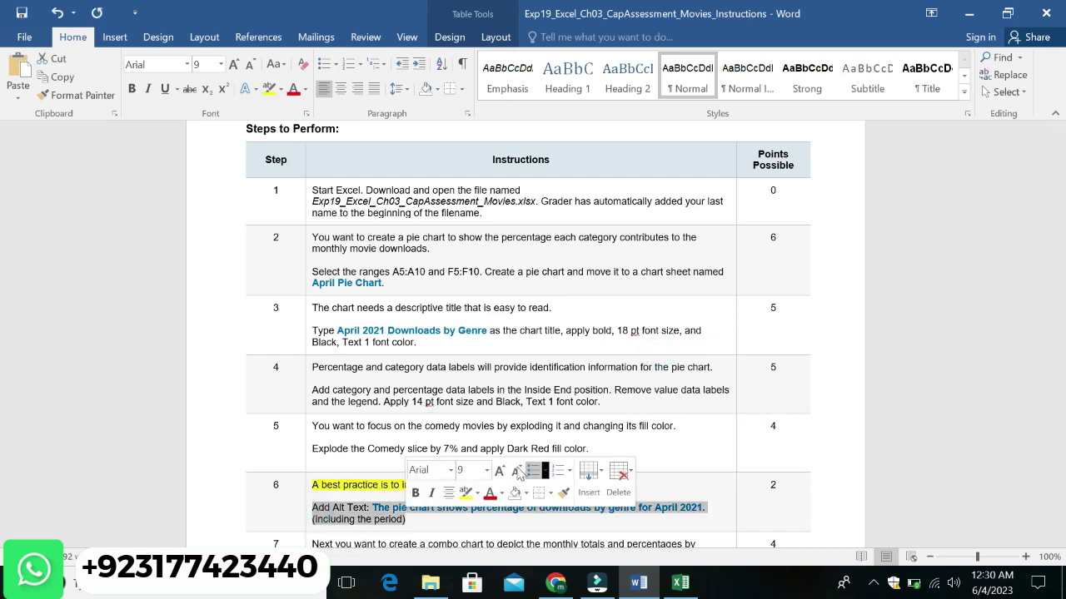
pyautogui.click(487, 470)
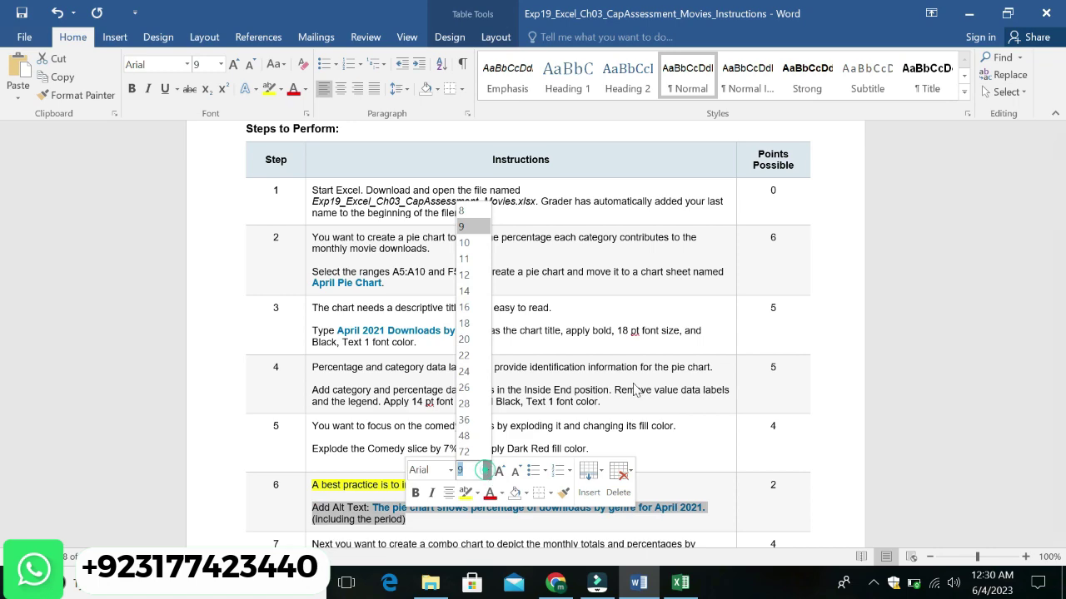
pyautogui.click(473, 291)
pyautogui.moveTo(1058, 212); pyautogui.dragTo(1059, 241)
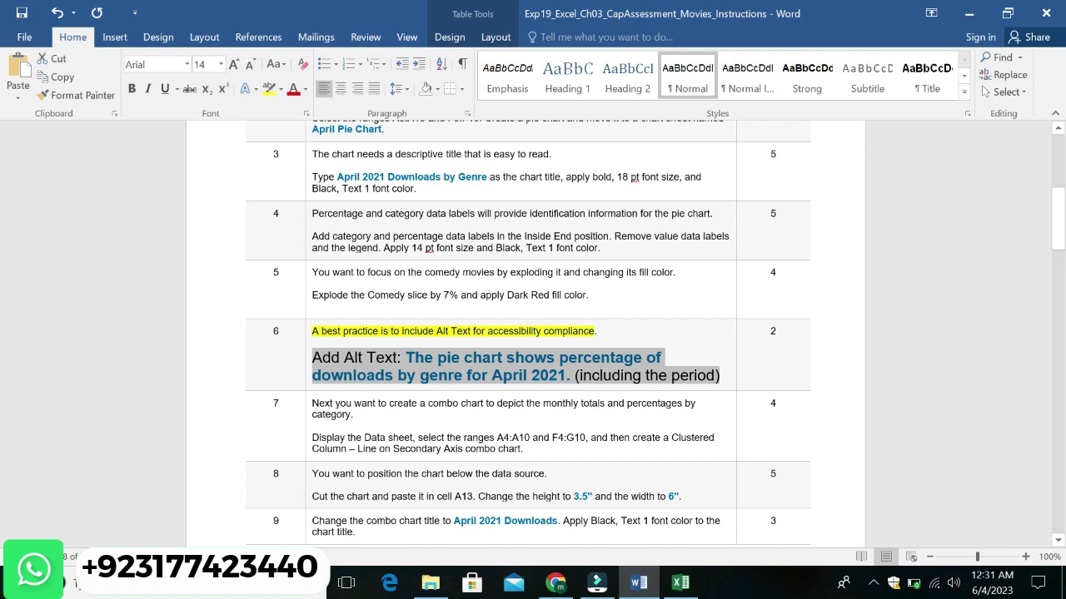
# Step: Highlight the whole Add Alt Text instruction in step 6 in turquoise
pyautogui.click(344, 388)
pyautogui.moveTo(312, 358); pyautogui.dragTo(694, 384)
pyautogui.click(691, 386)
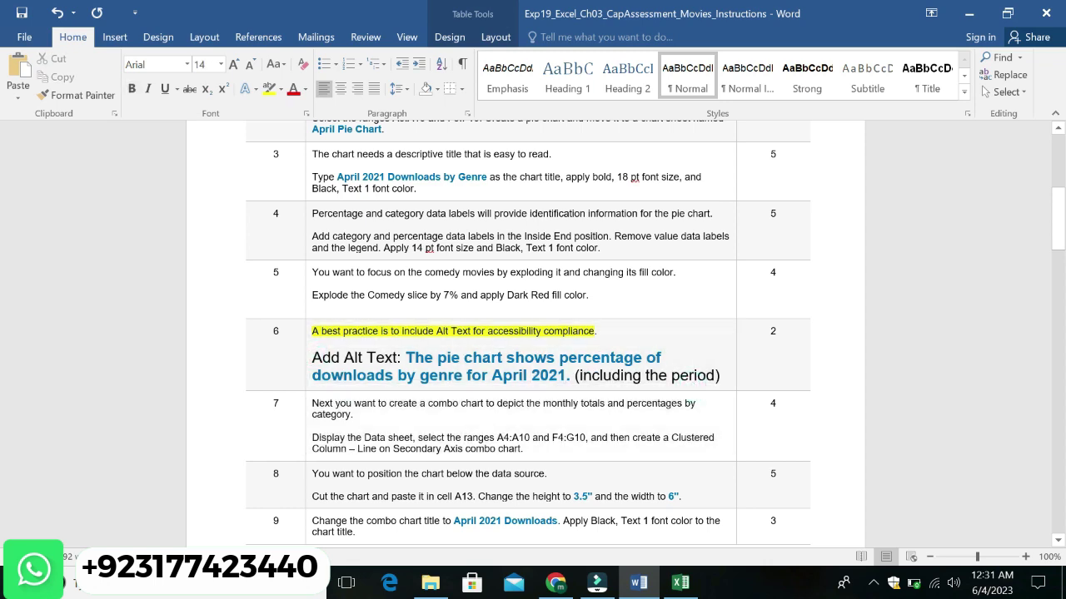
pyautogui.moveTo(313, 357); pyautogui.dragTo(731, 376)
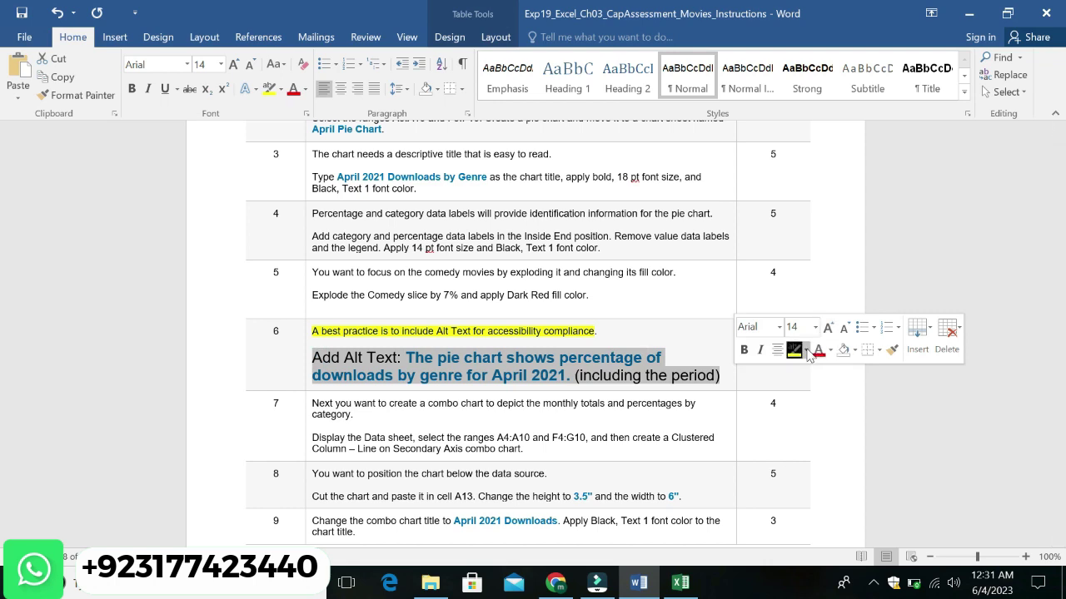
pyautogui.click(805, 349)
pyautogui.click(846, 372)
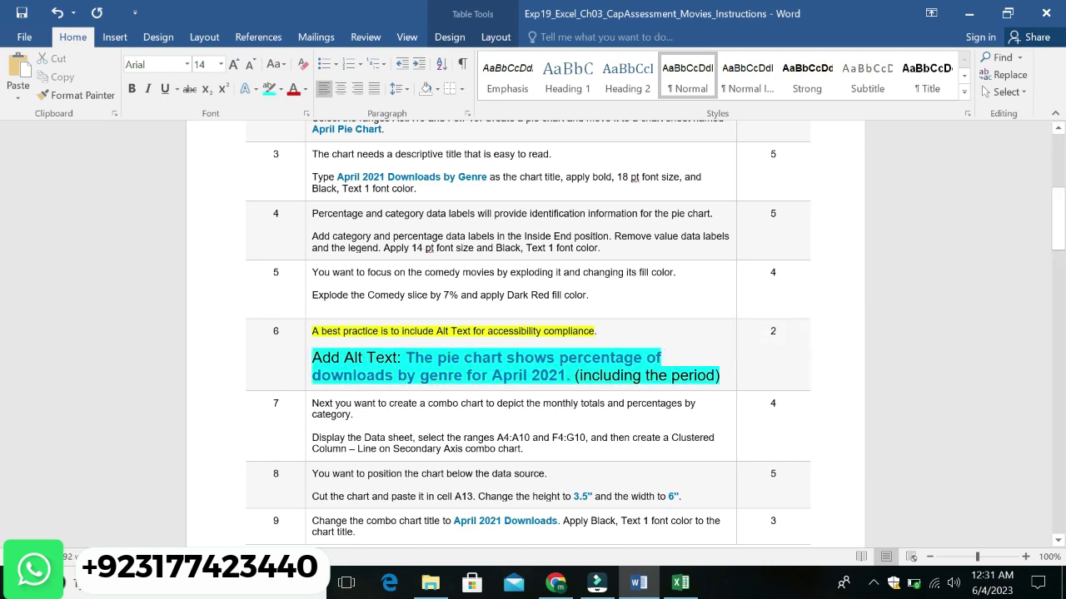
# Step: Copy the alt text "The pie chart shows percentage of downloads by genre for April 2021." from step 6 of the instructions
pyautogui.moveTo(406, 357); pyautogui.dragTo(573, 381)
pyautogui.hotkey('ctrl', 'c')
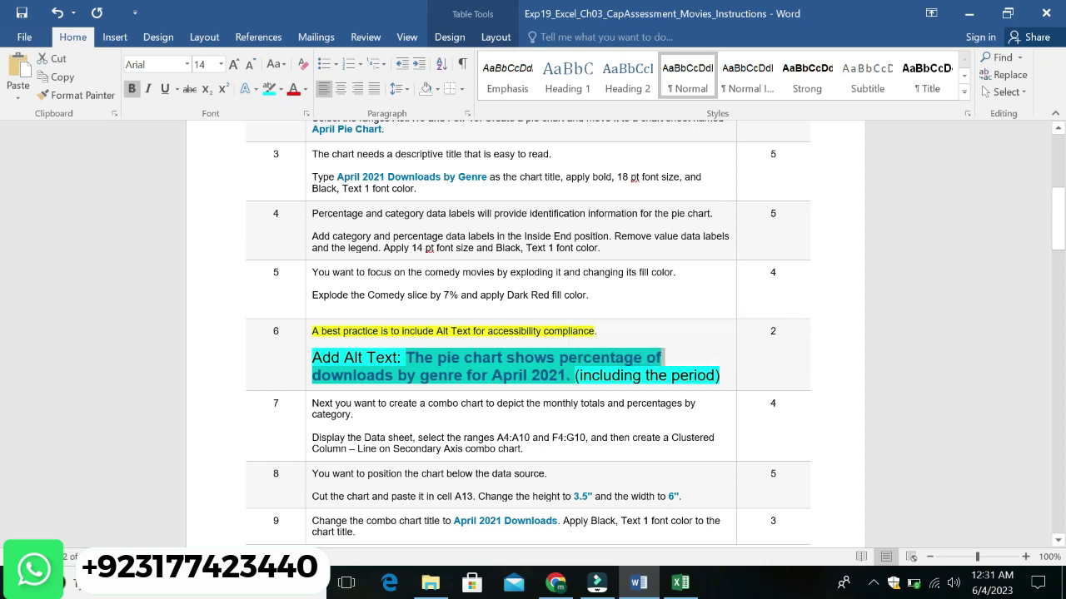
pyautogui.click(374, 357)
pyautogui.moveTo(312, 358); pyautogui.dragTo(689, 376)
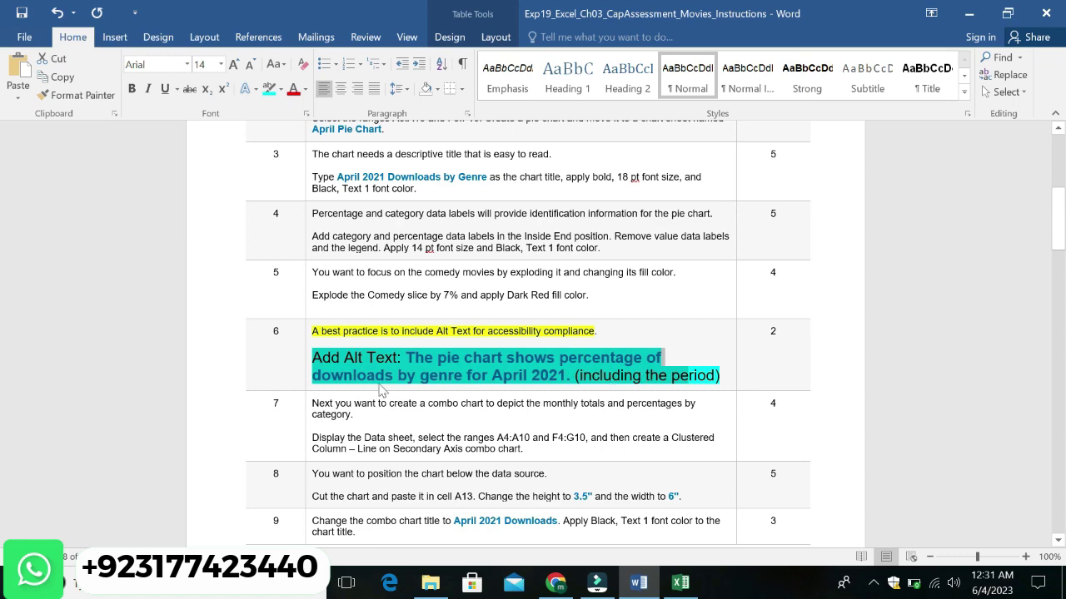
pyautogui.click(680, 583)
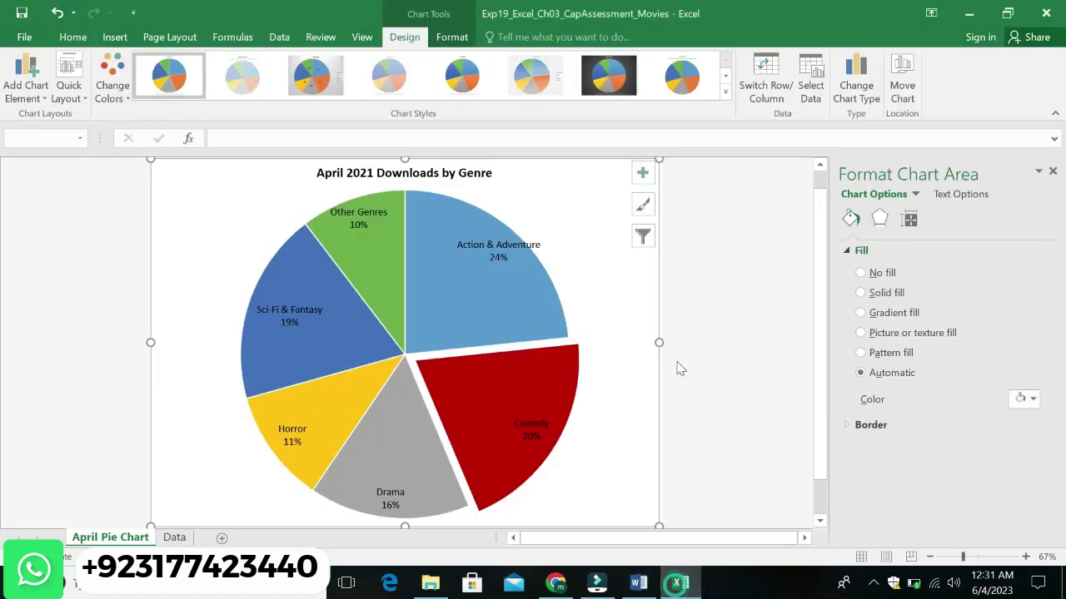
pyautogui.rightClick(613, 185)
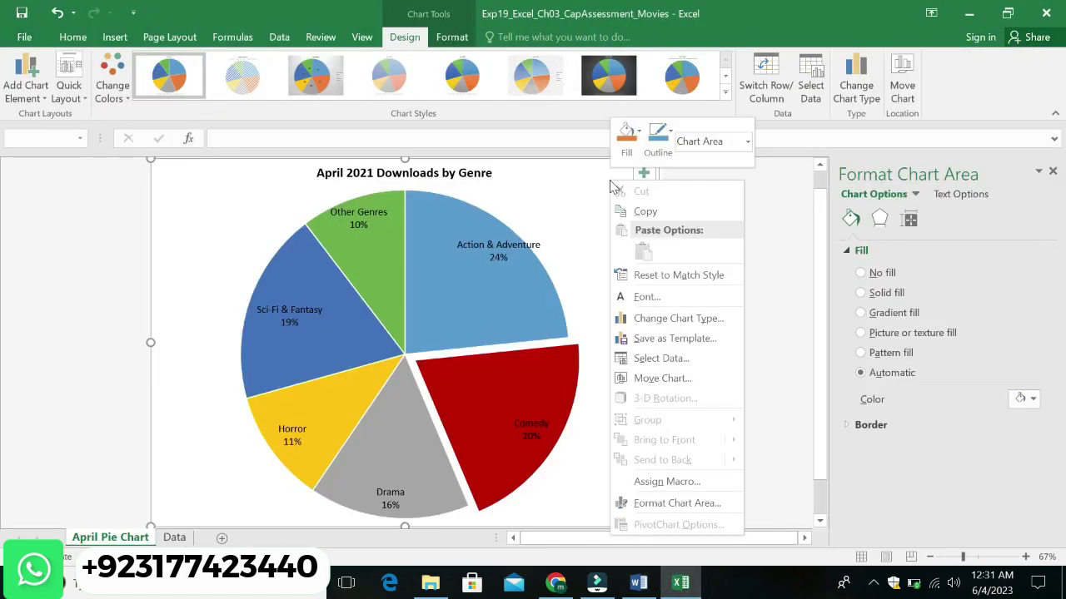
pyautogui.click(583, 182)
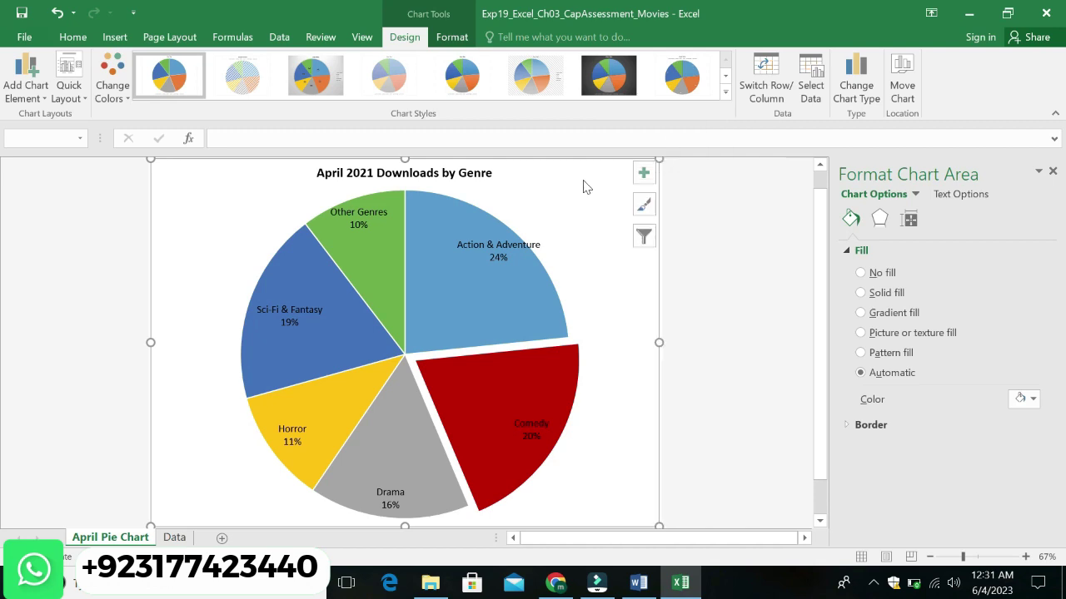
pyautogui.rightClick(584, 184)
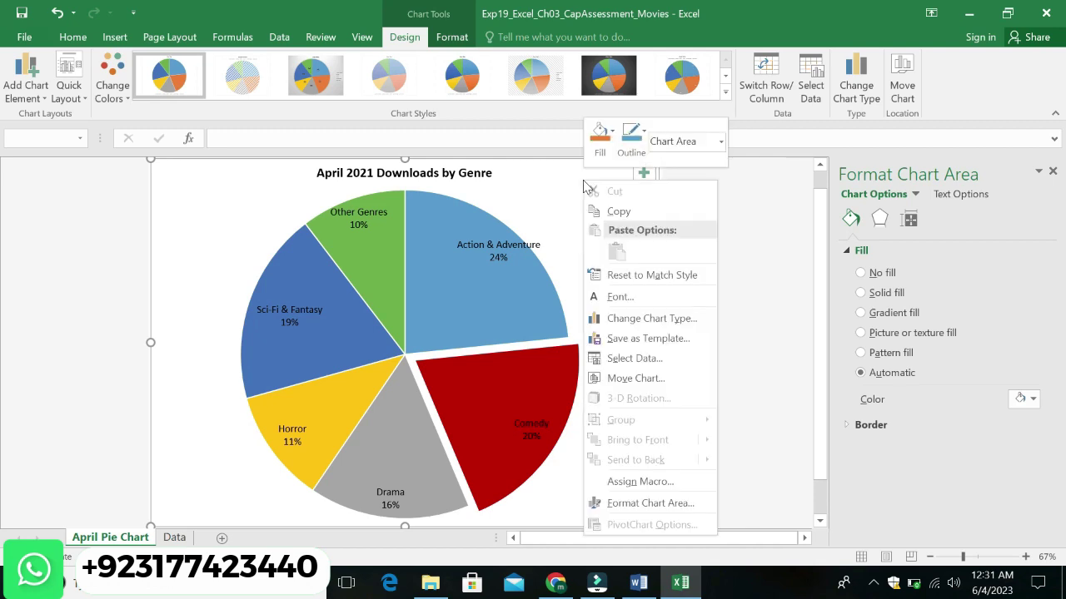
pyautogui.click(584, 184)
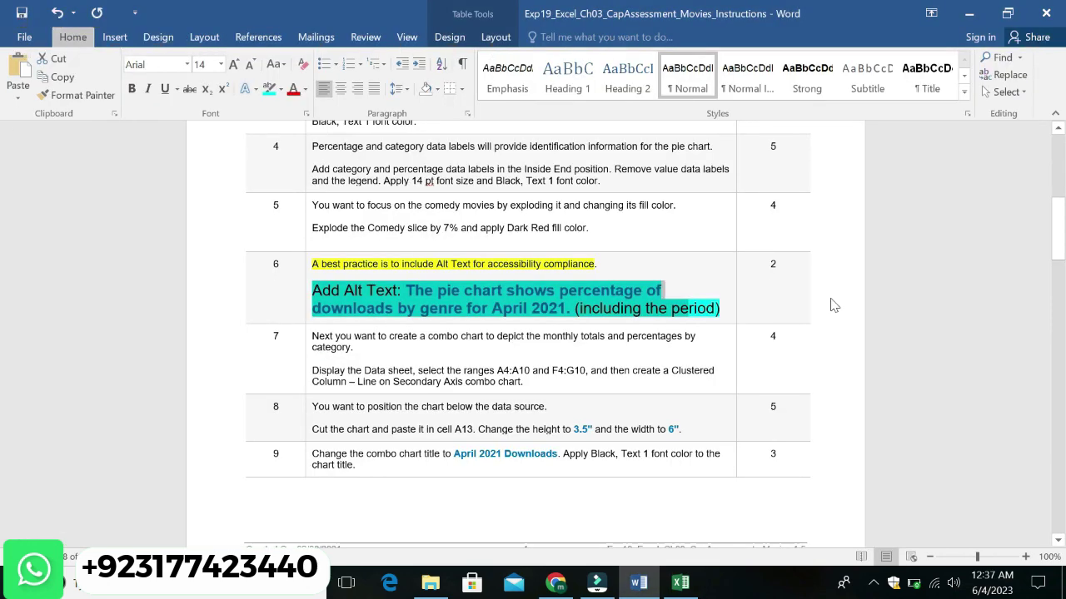
# Step: Copy step 6's alt text and enter "The pie chart shows percentage of downloads by genre for April 2021." as the pie chart's alt text description in Excel
pyautogui.click(830, 297)
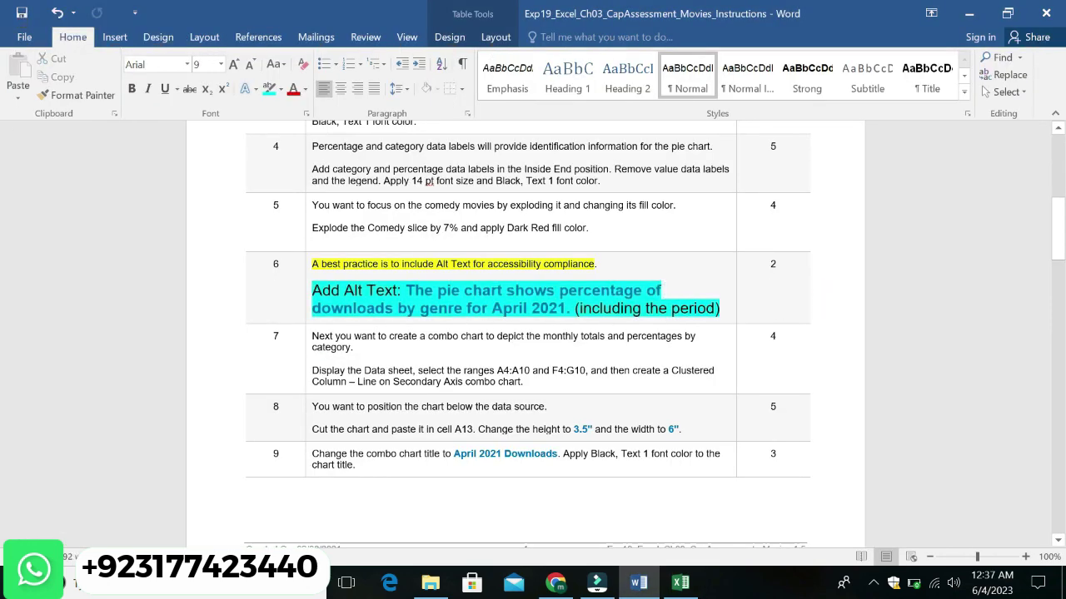
pyautogui.moveTo(406, 290); pyautogui.dragTo(571, 311)
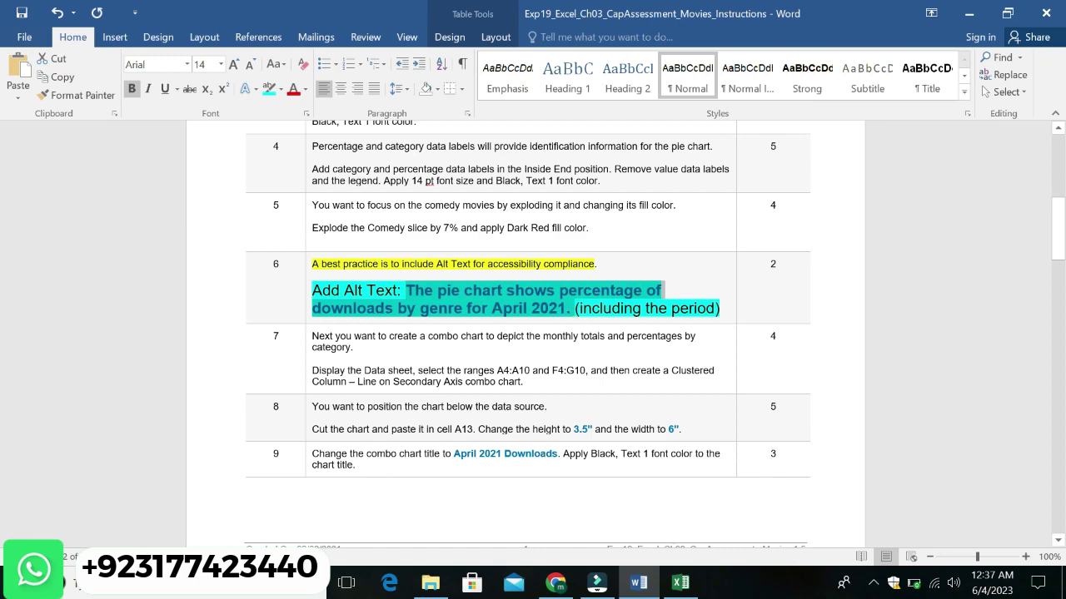
pyautogui.click(680, 583)
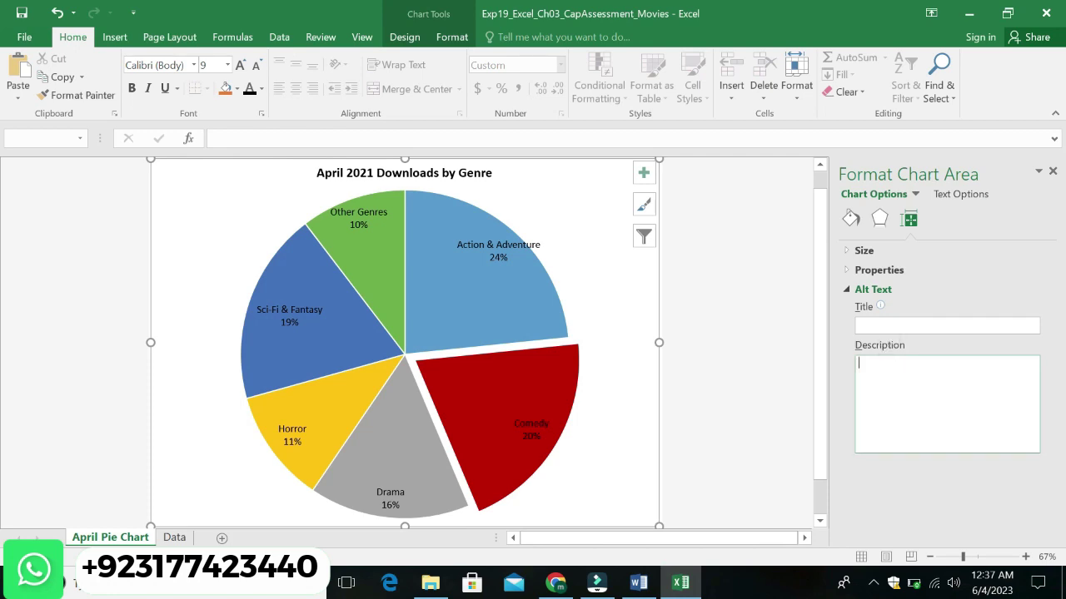
pyautogui.hotkey('ctrl', 'v')
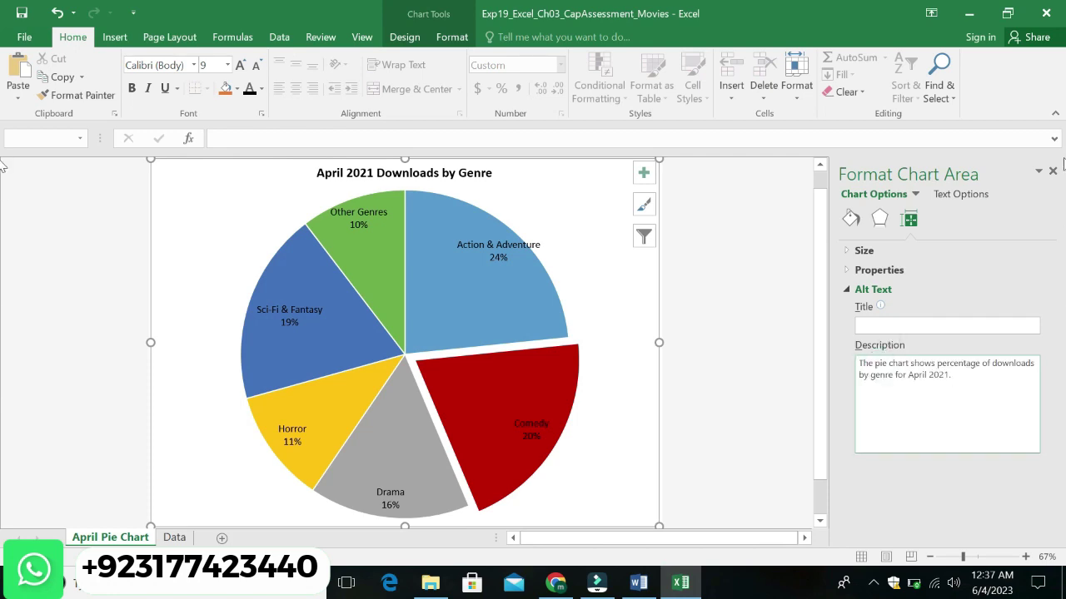
pyautogui.click(1052, 171)
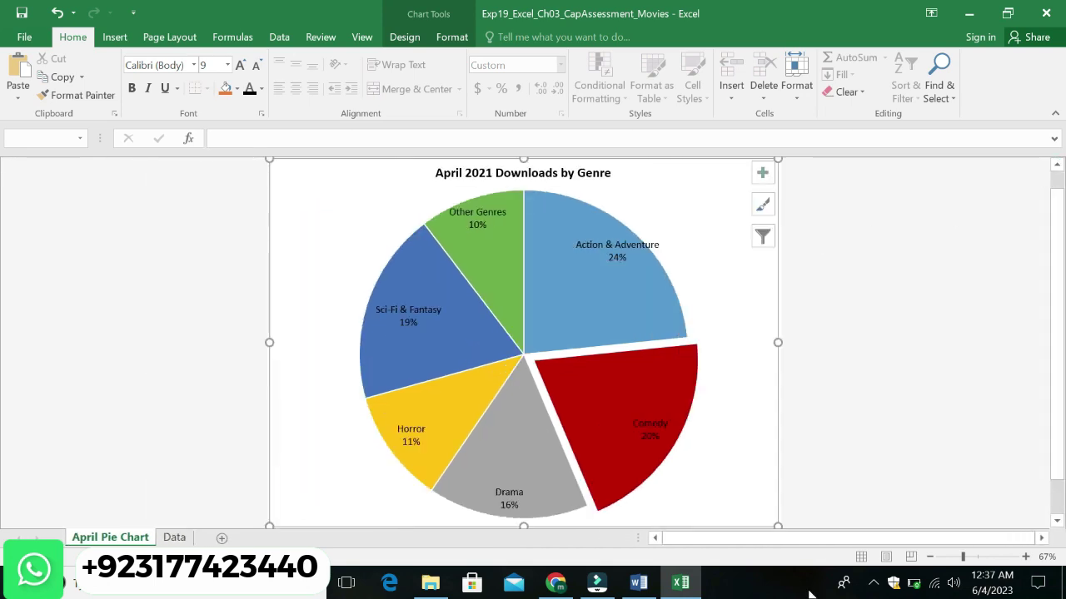
# Step: Review the formatting options of the April pie chart's data labels in Excel, including label contents, label position and fill
pyautogui.click(641, 583)
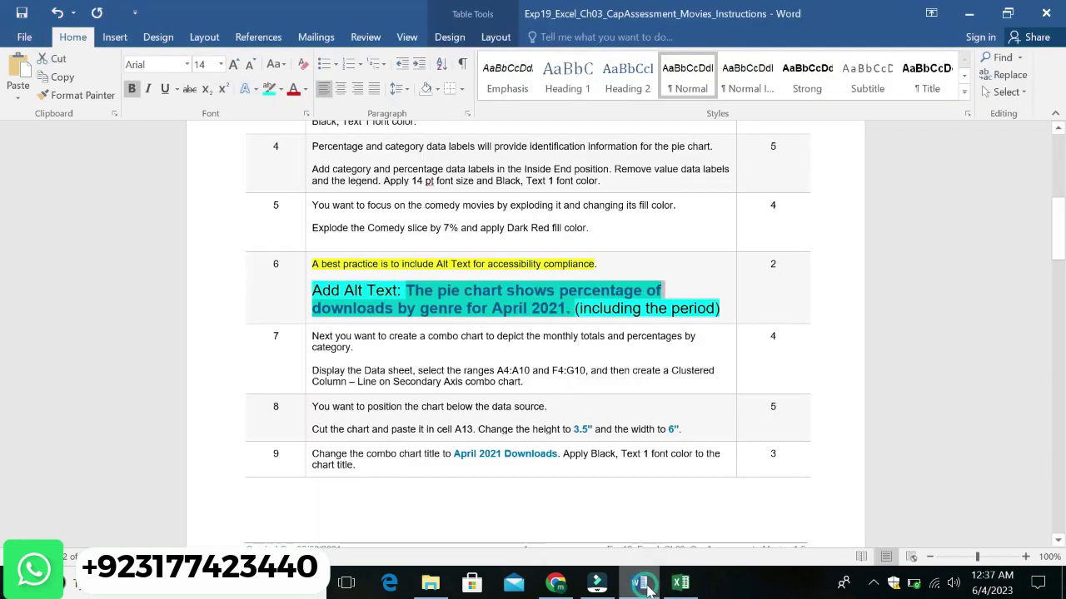
pyautogui.click(680, 583)
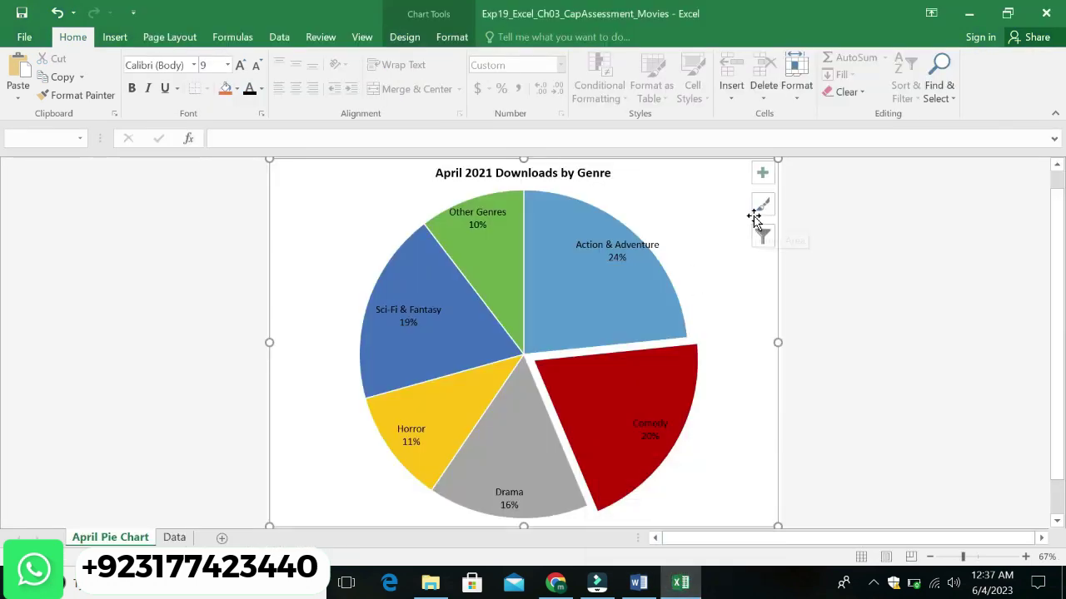
pyautogui.click(761, 172)
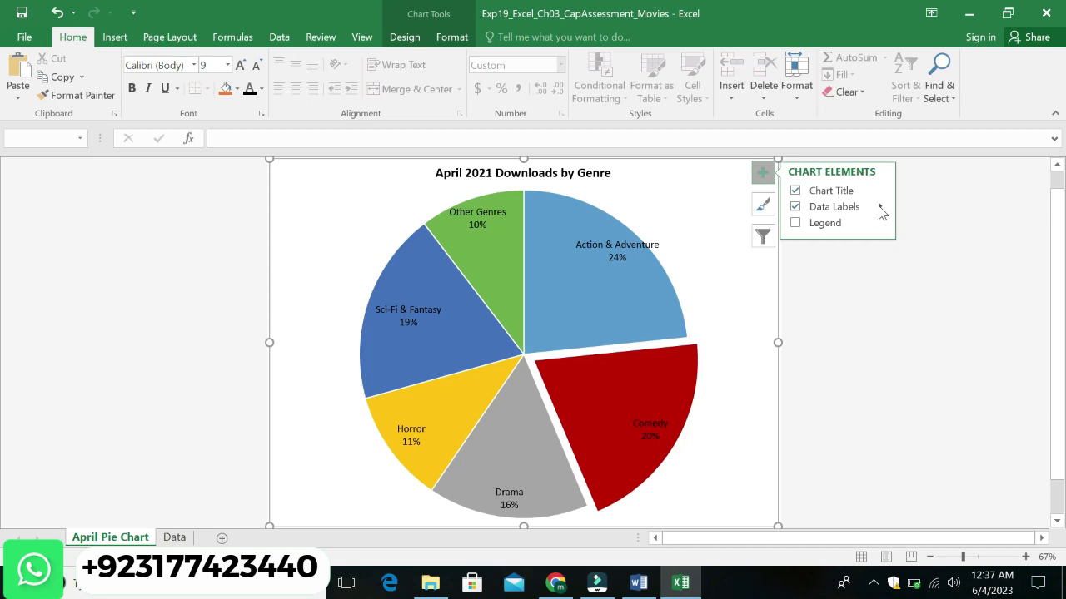
pyautogui.click(881, 208)
pyautogui.click(933, 309)
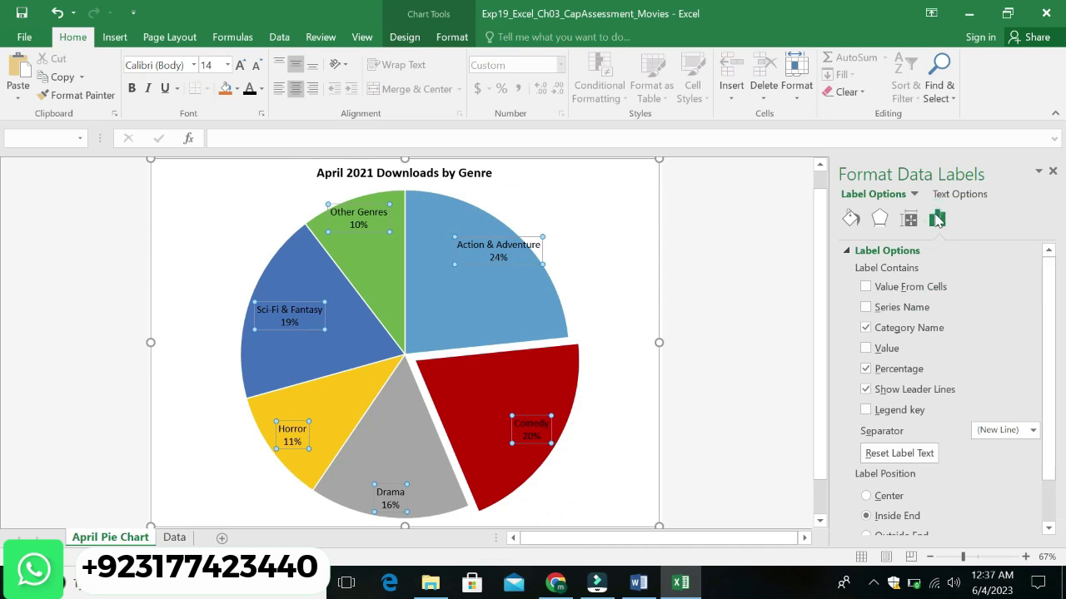
pyautogui.moveTo(1049, 293); pyautogui.dragTo(1054, 344)
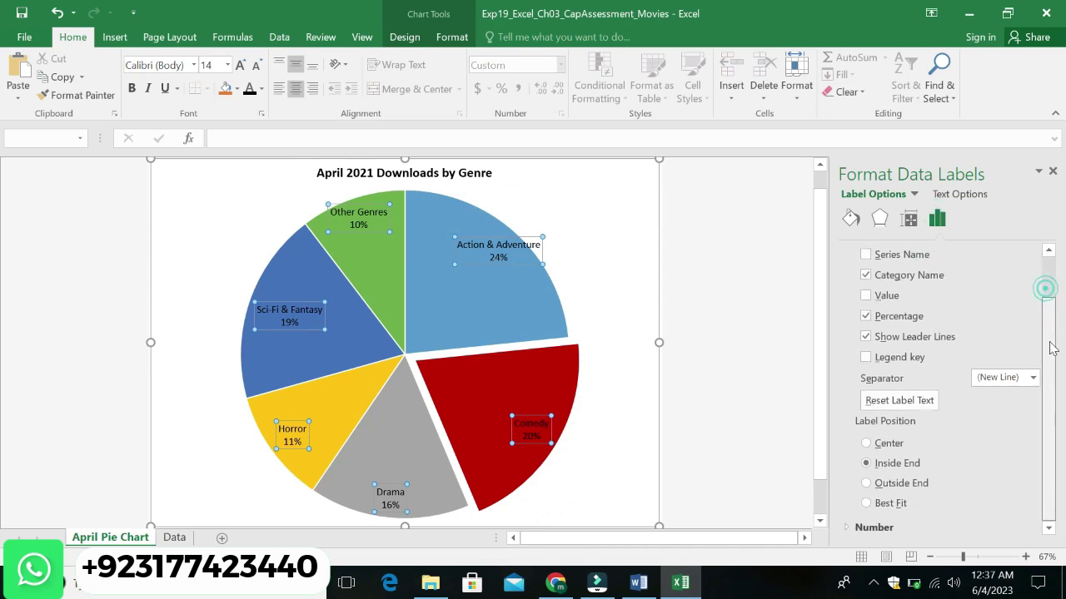
pyautogui.moveTo(1063, 398); pyautogui.dragTo(1051, 247)
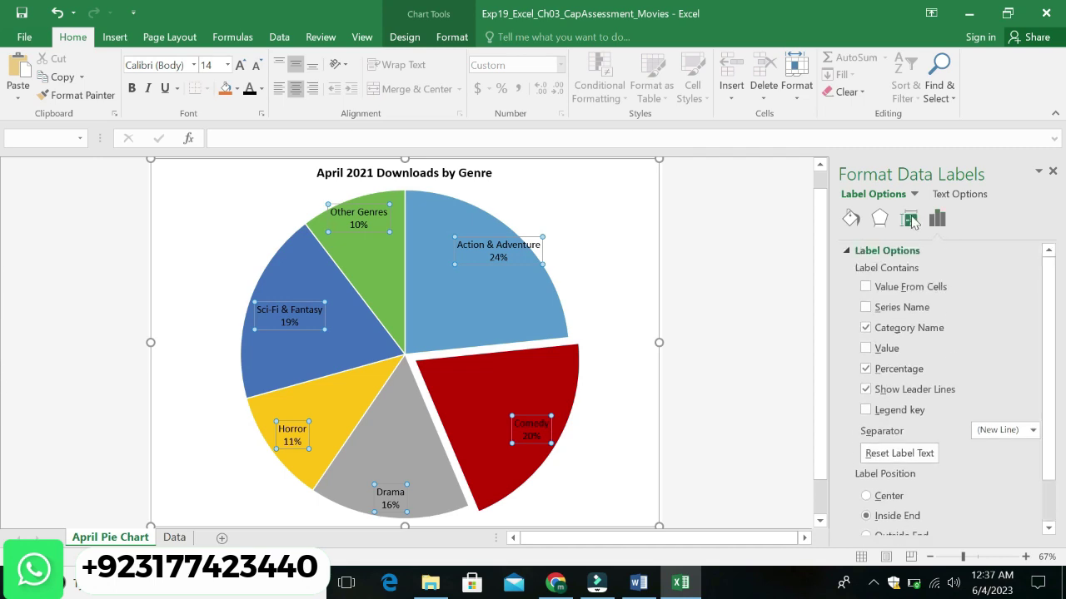
pyautogui.click(909, 219)
pyautogui.click(851, 219)
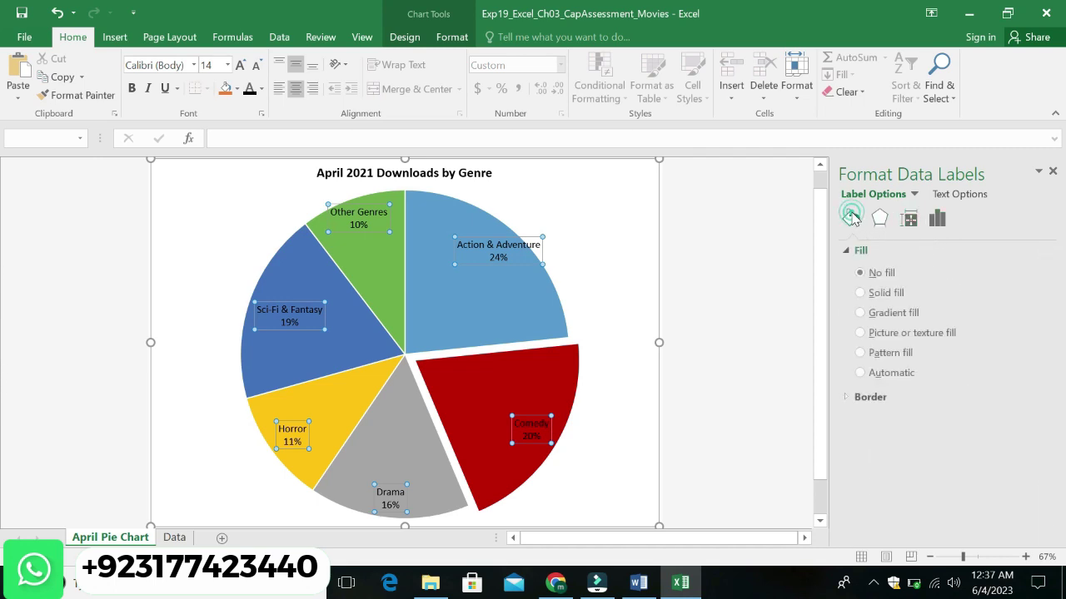
pyautogui.click(577, 204)
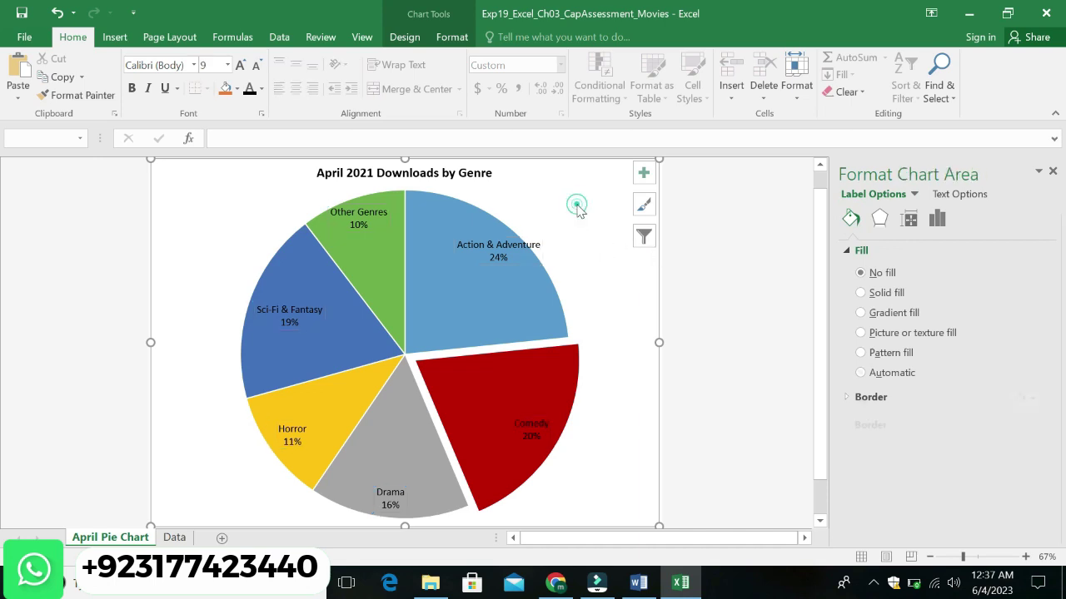
# Step: Switch to the Word instructions and undo the highlighting and font size changes made to step 6
pyautogui.click(638, 583)
pyautogui.hotkey('ctrl', 'z')
pyautogui.hotkey('ctrl', 'z')
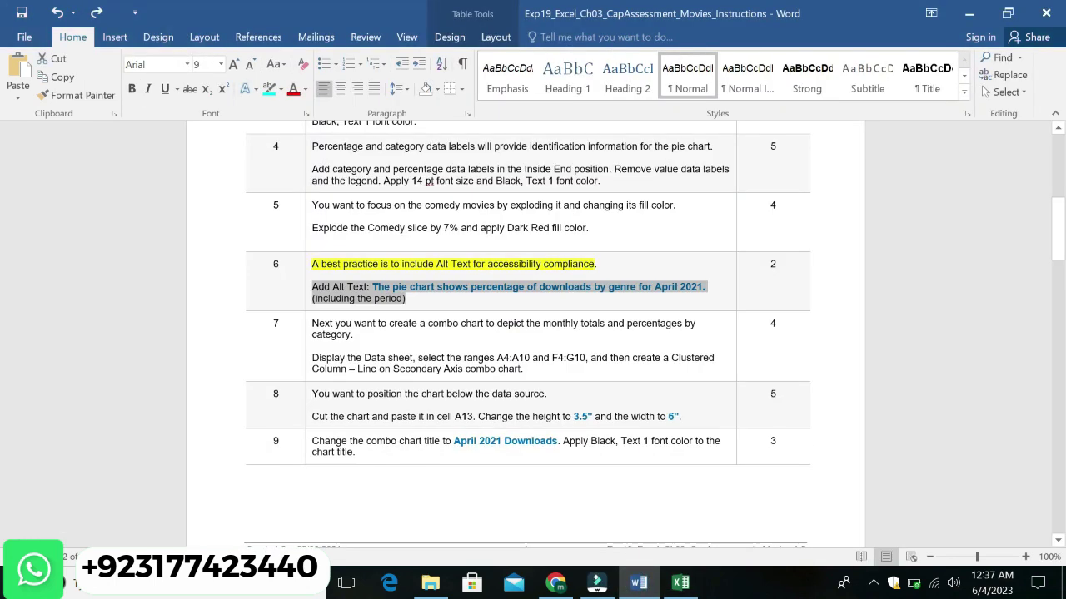
pyautogui.click(585, 316)
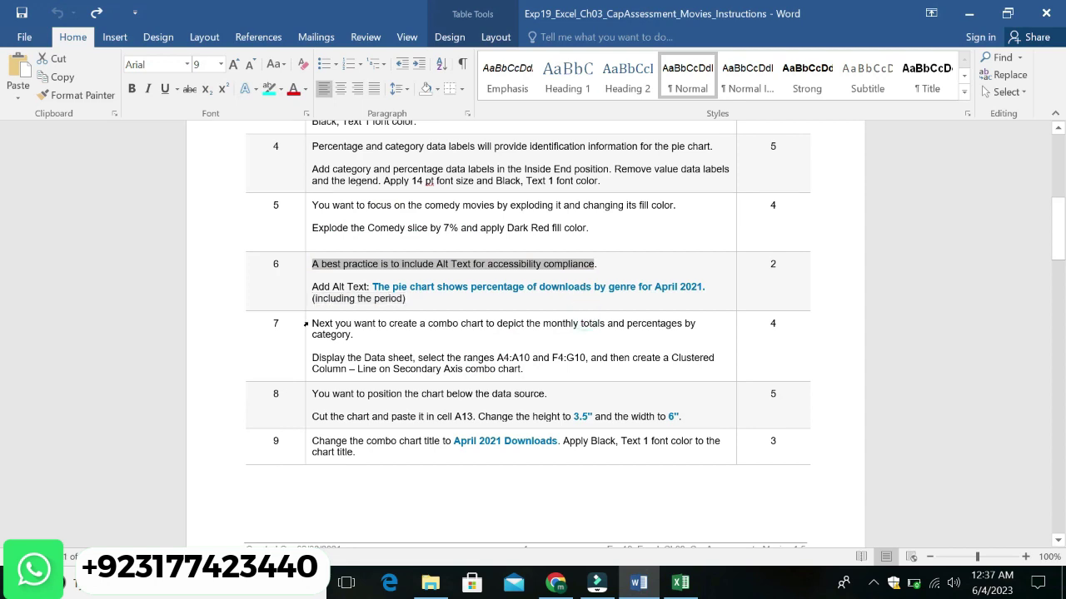
# Step: Highlight step 7's sentence about creating a combo chart of monthly totals and percentages in yellow
pyautogui.tripleClick(311, 325)
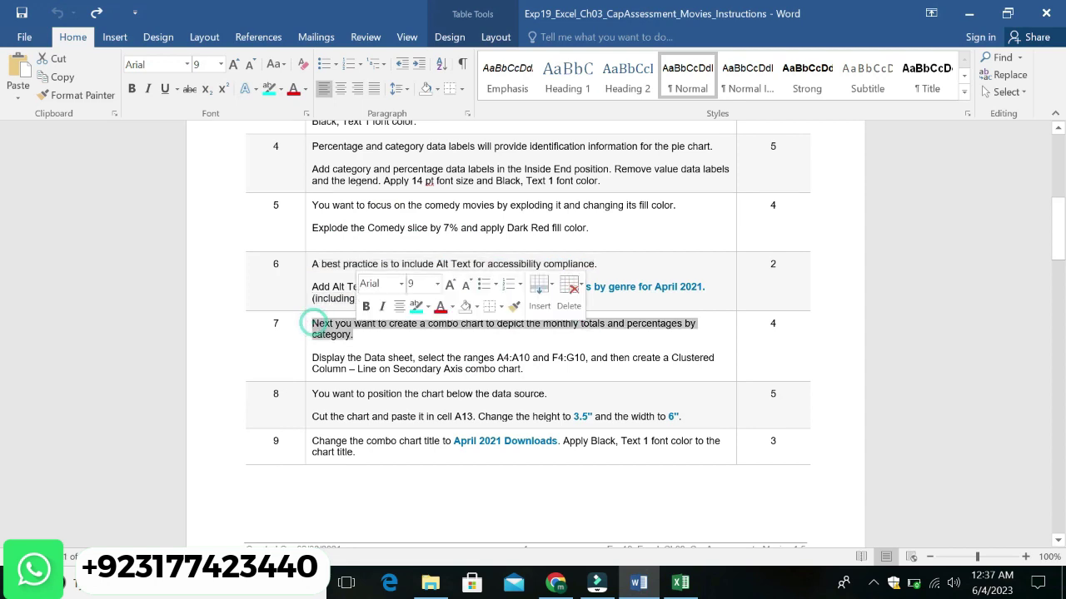
pyautogui.click(428, 307)
pyautogui.click(420, 327)
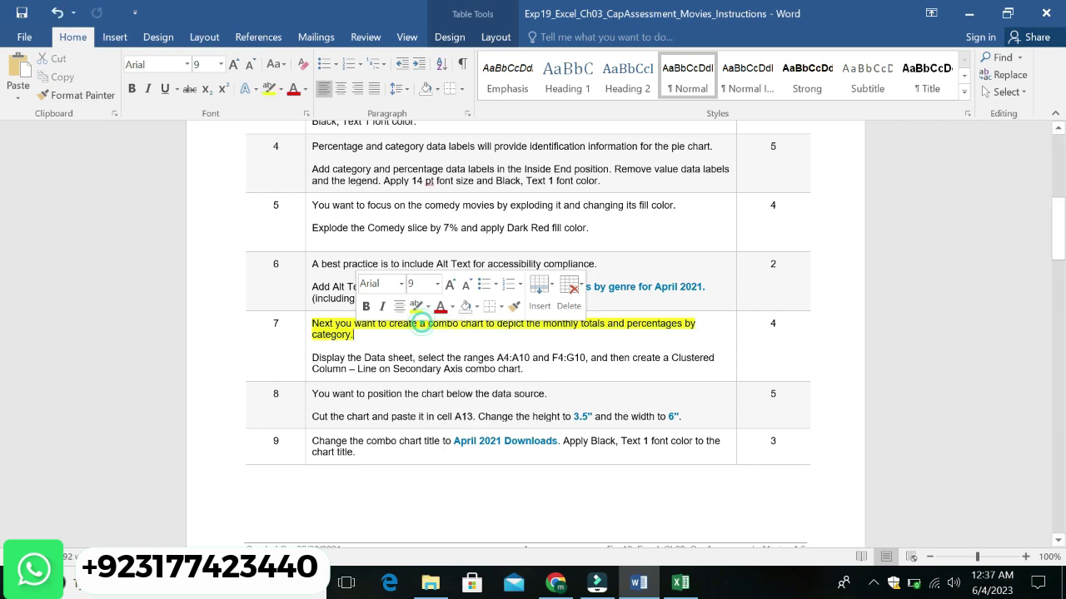
# Step: Set step 7's instruction about the Data sheet and combo chart to 16 pt and highlight it in turquoise
pyautogui.click(405, 335)
pyautogui.moveTo(310, 358); pyautogui.dragTo(732, 367)
pyautogui.click(617, 320)
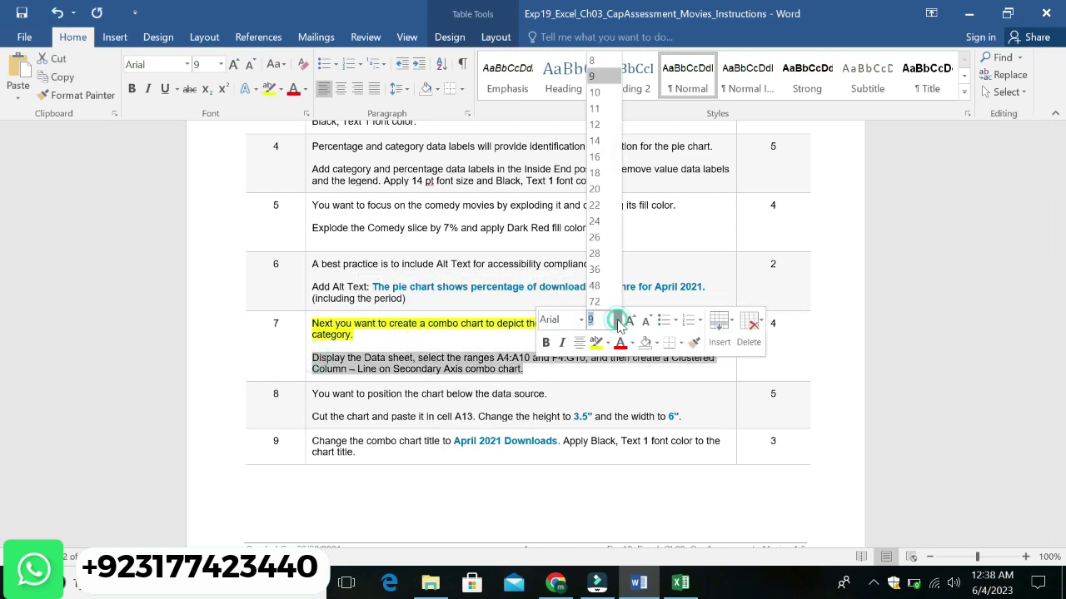
pyautogui.click(604, 152)
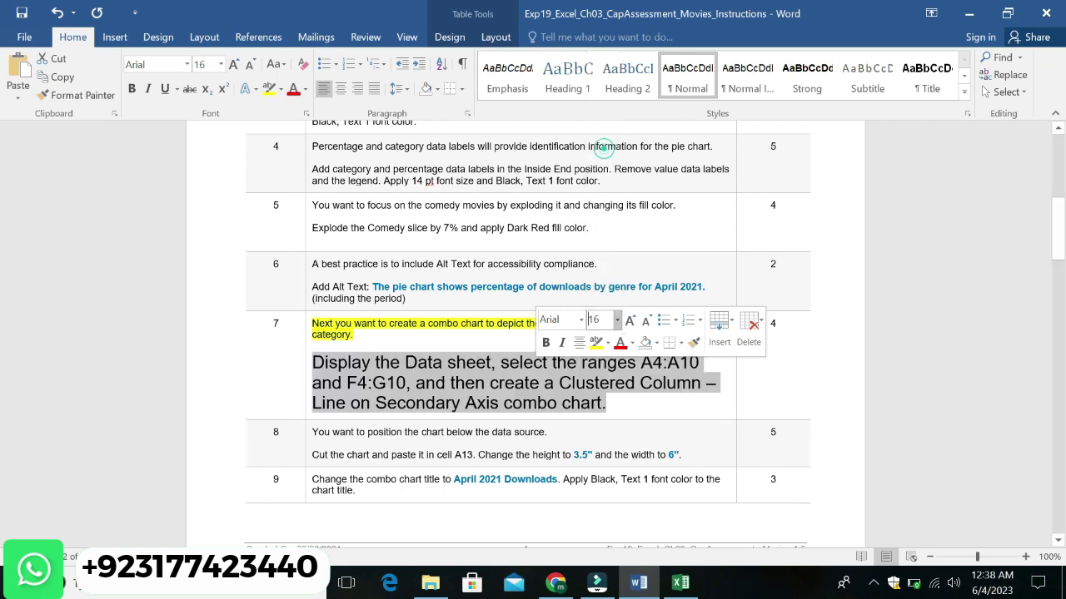
pyautogui.click(608, 342)
pyautogui.click(646, 365)
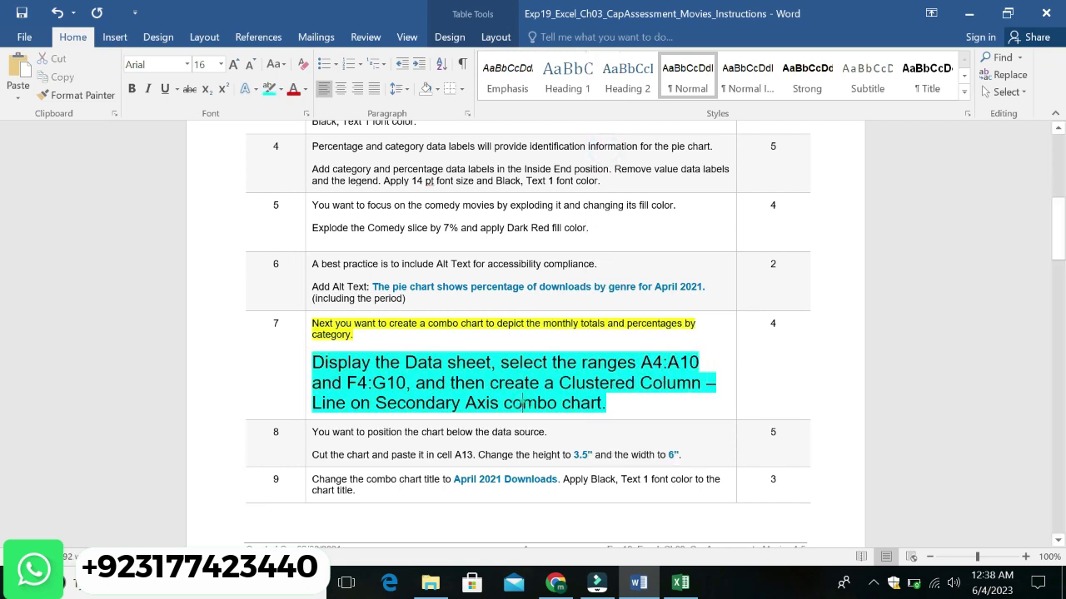
# Step: Copy the range reference A4:A10 from step 7's instruction and reselect its first line
pyautogui.moveTo(312, 362); pyautogui.dragTo(500, 367)
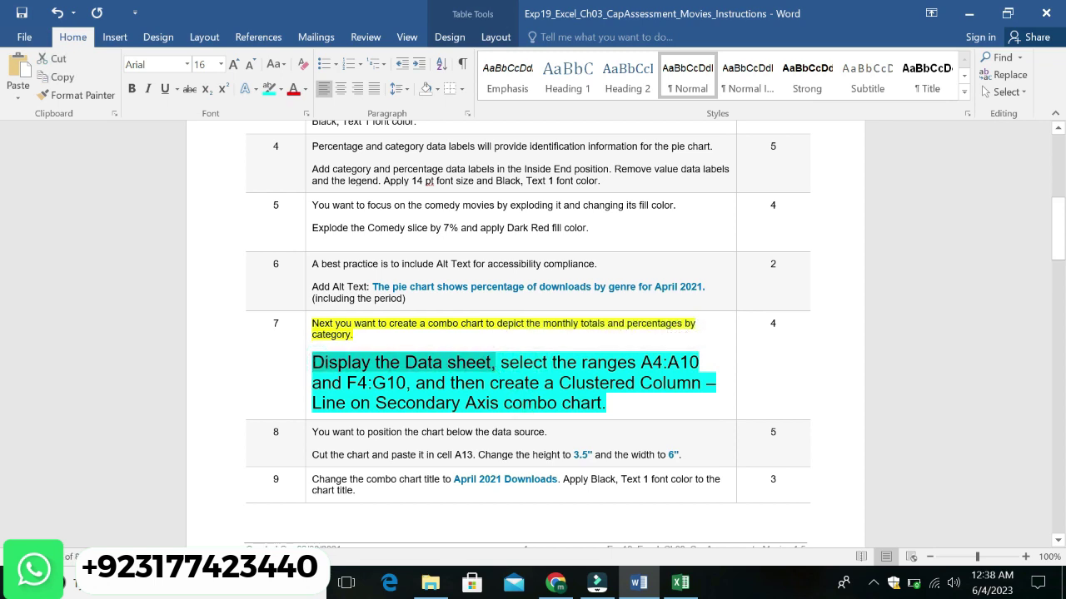
pyautogui.moveTo(641, 363); pyautogui.dragTo(690, 368)
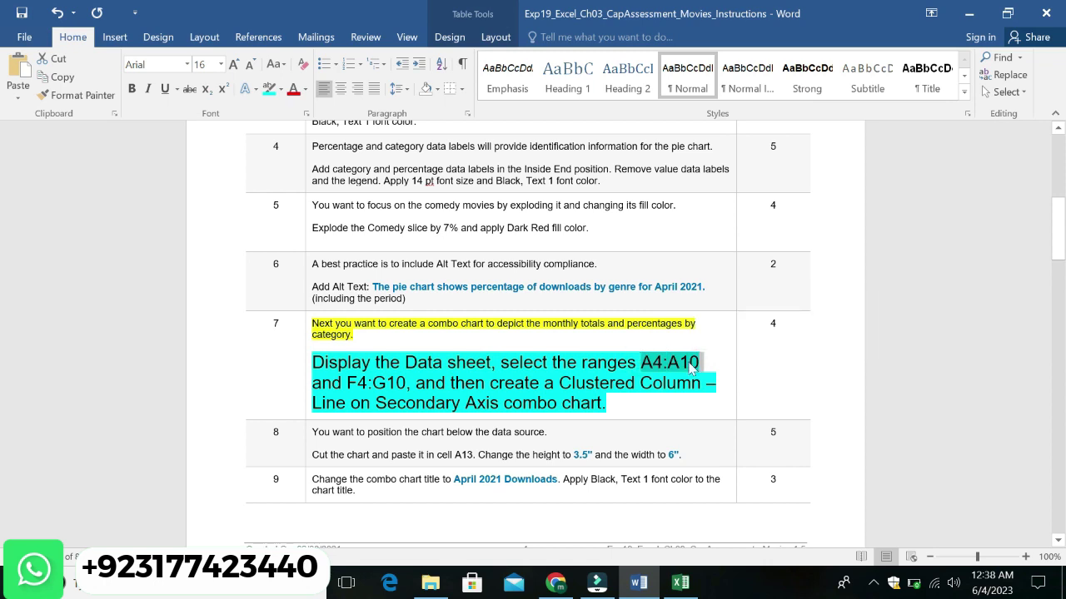
pyautogui.hotkey('ctrl', 'c')
pyautogui.moveTo(546, 363); pyautogui.dragTo(319, 358)
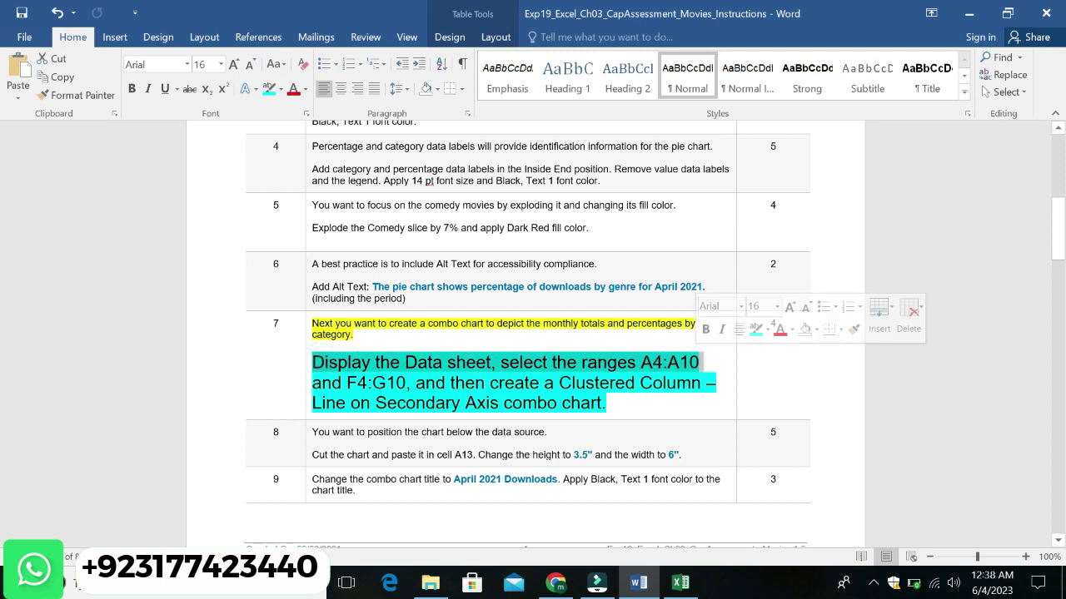
# Step: Switch to Excel, display the Data sheet and cut the untitled pie chart covering the data
pyautogui.click(680, 582)
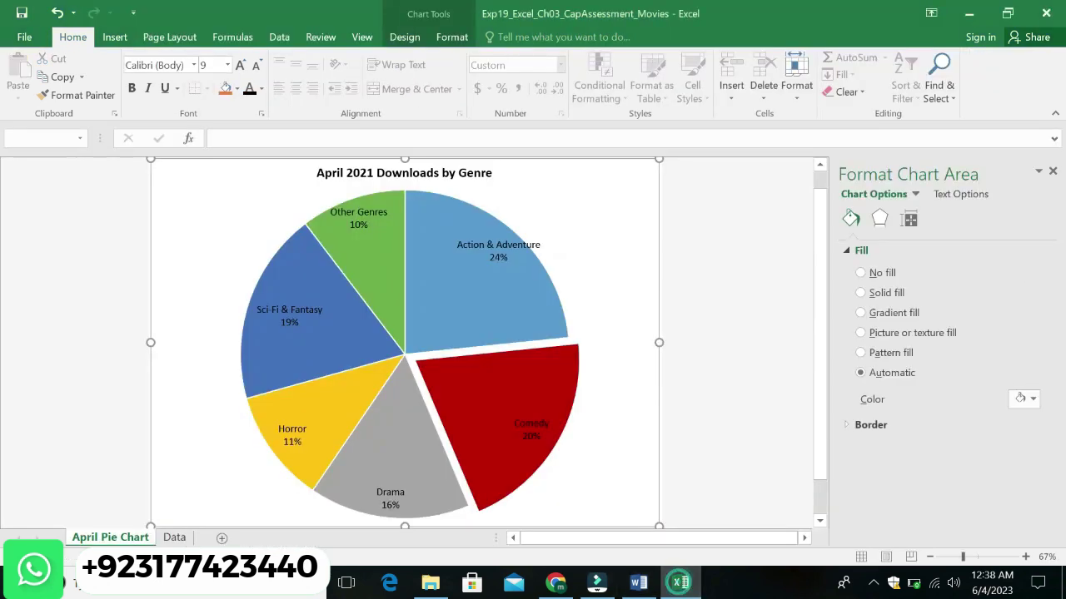
pyautogui.click(174, 537)
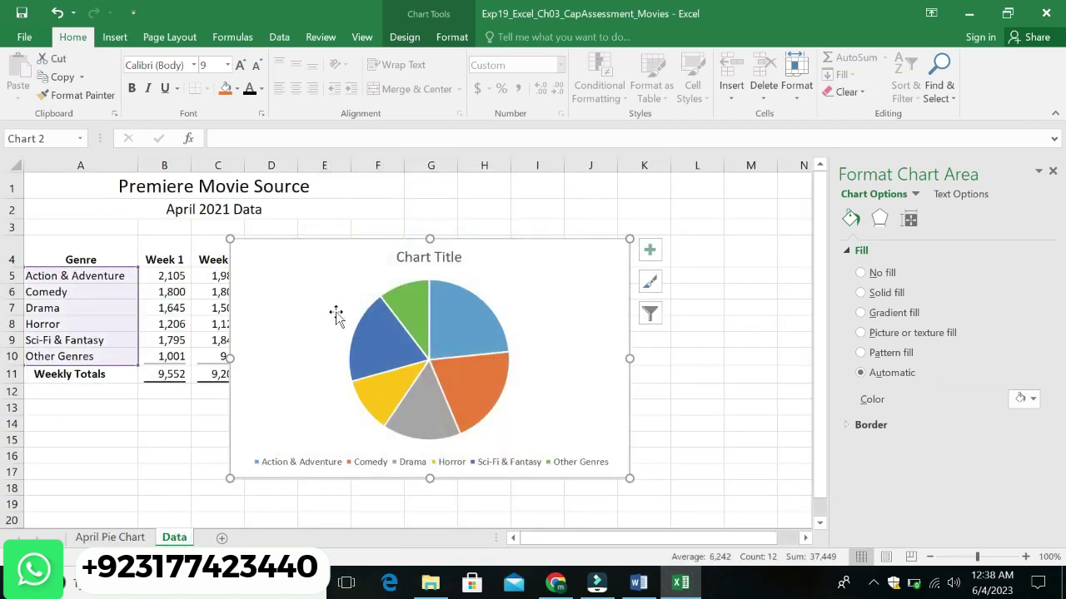
pyautogui.rightClick(516, 279)
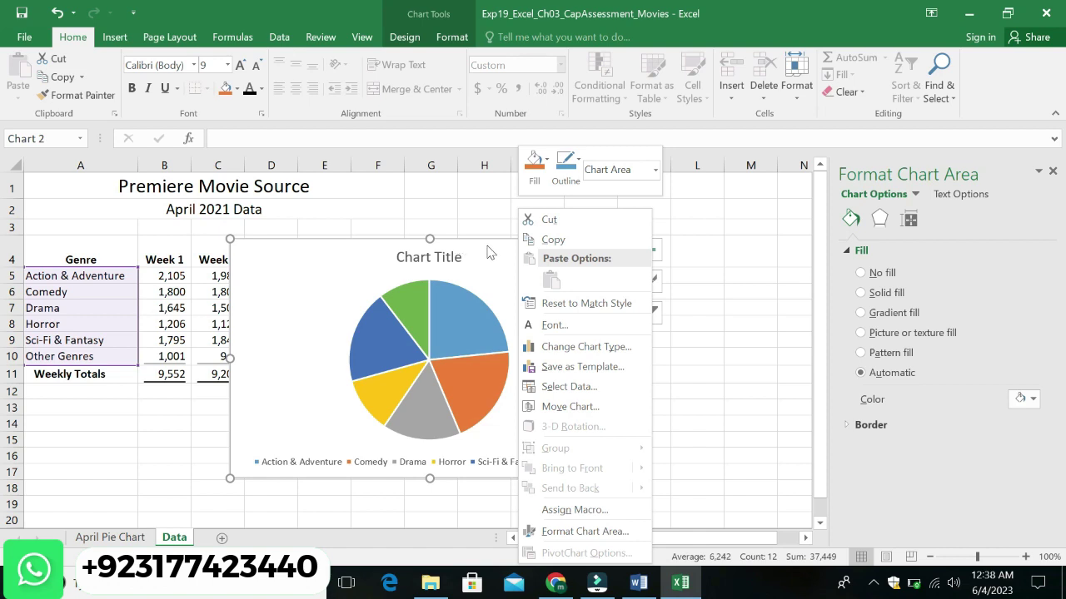
pyautogui.click(547, 221)
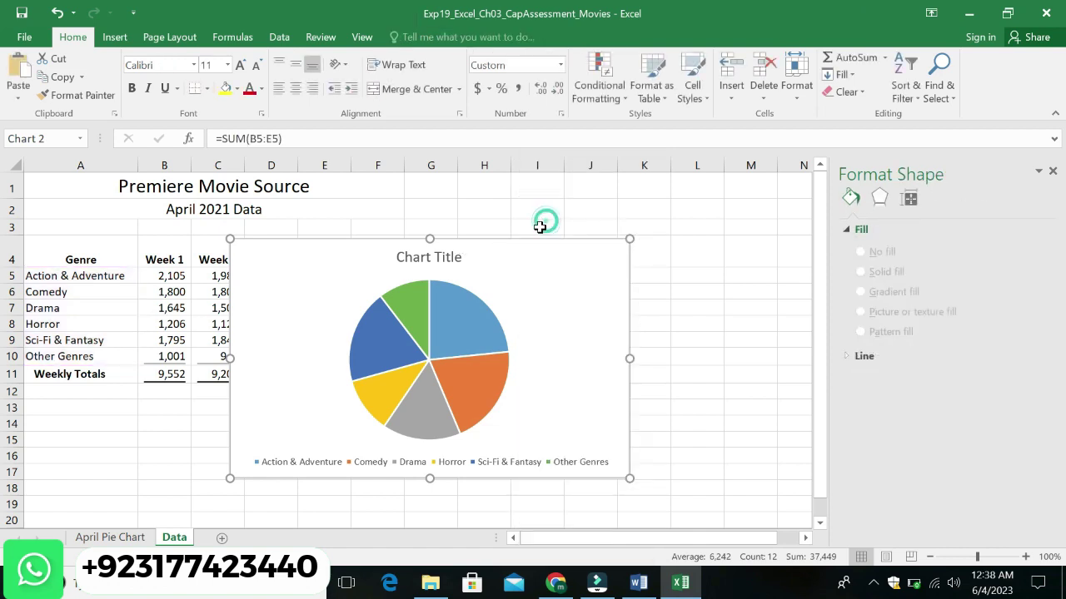
pyautogui.click(609, 324)
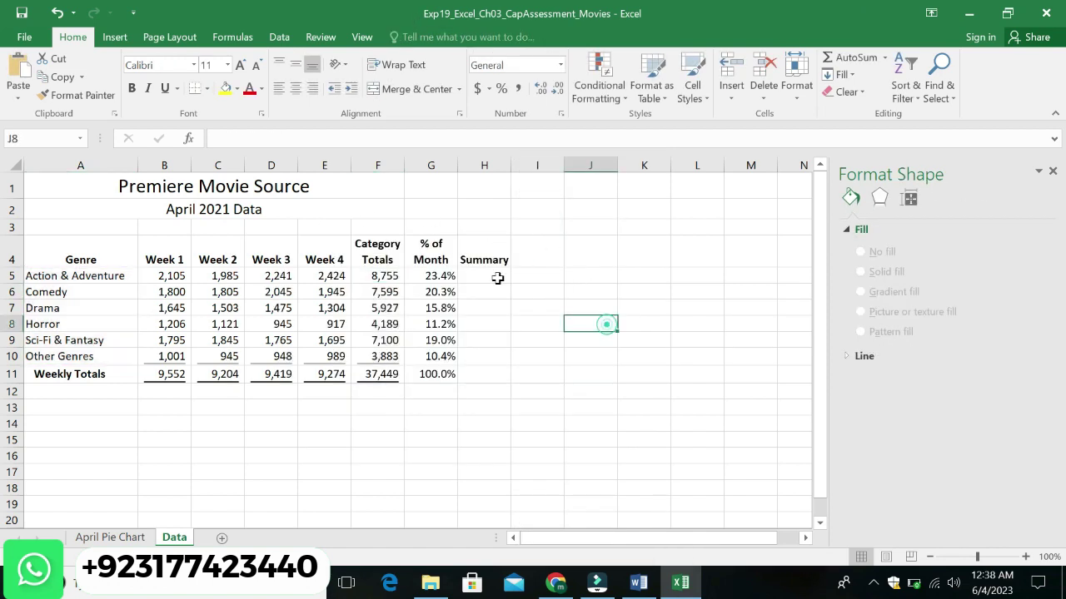
# Step: Recopy the range reference A4:A10 from step 7's instruction in Word and select that range on Excel's Data sheet
pyautogui.click(52, 138)
pyautogui.press('BackSpace')
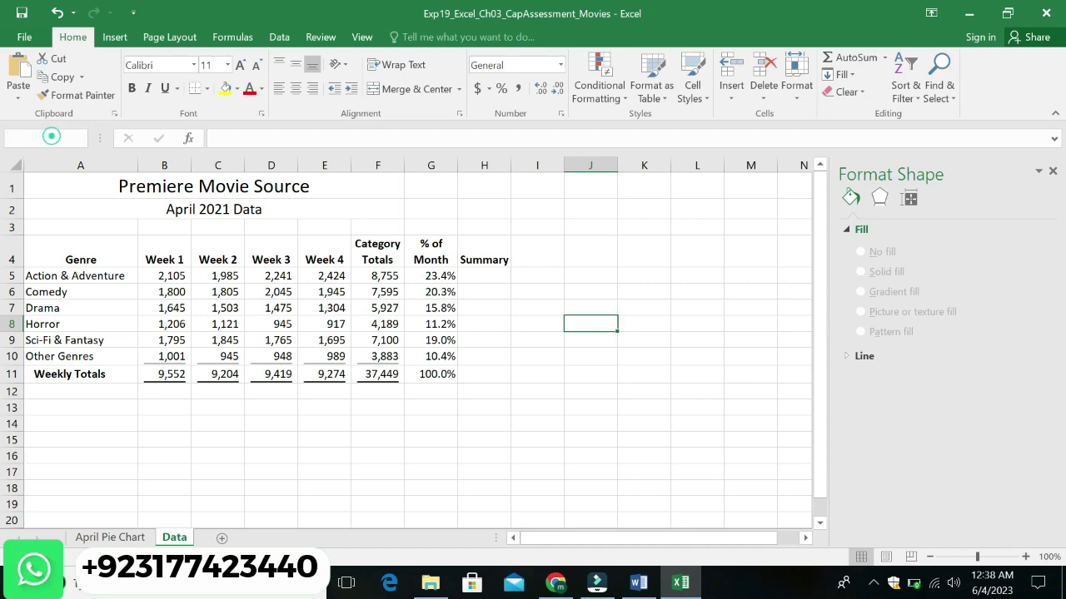
pyautogui.click(637, 583)
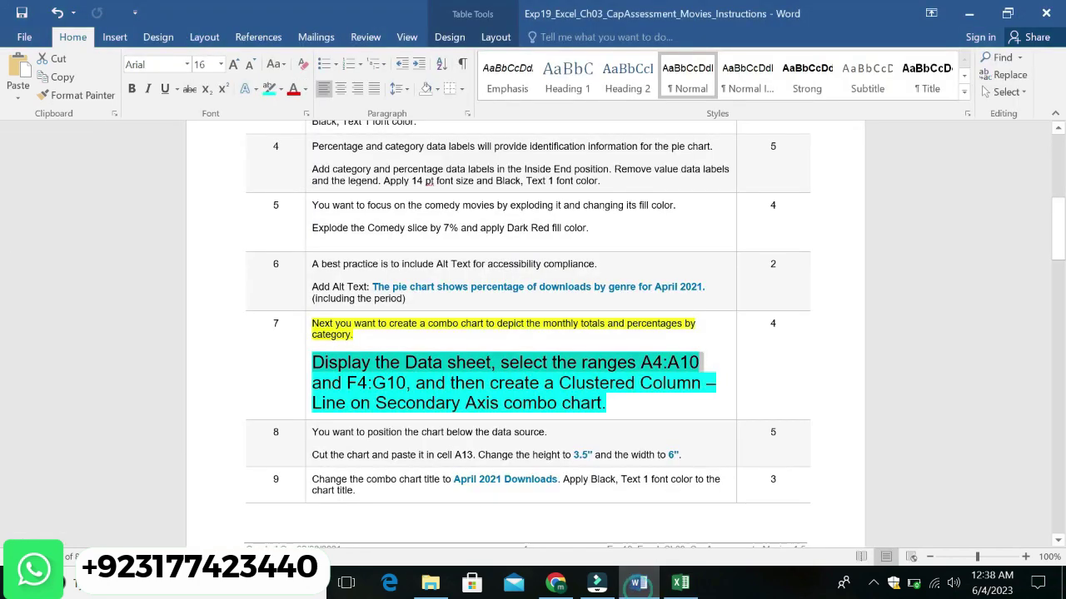
pyautogui.moveTo(640, 363); pyautogui.dragTo(691, 367)
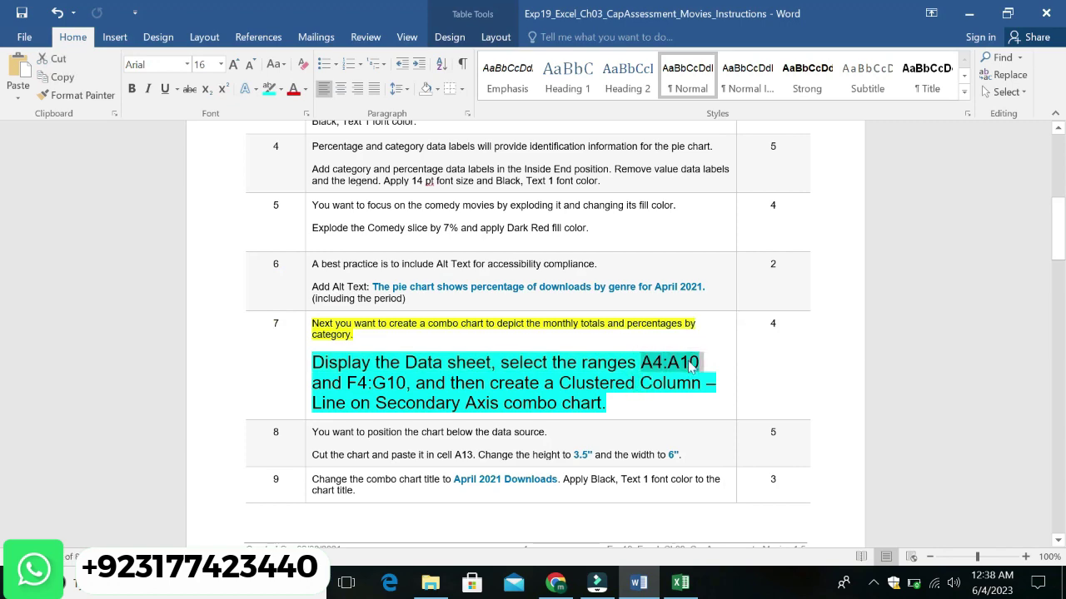
pyautogui.click(680, 582)
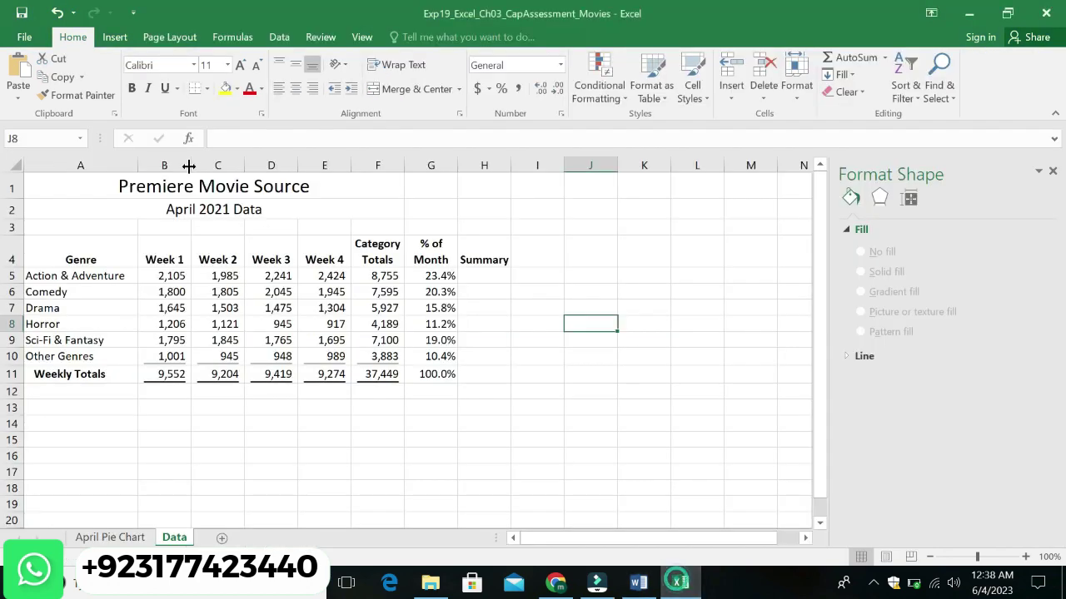
pyautogui.click(20, 138)
pyautogui.hotkey('ctrl', 'v')
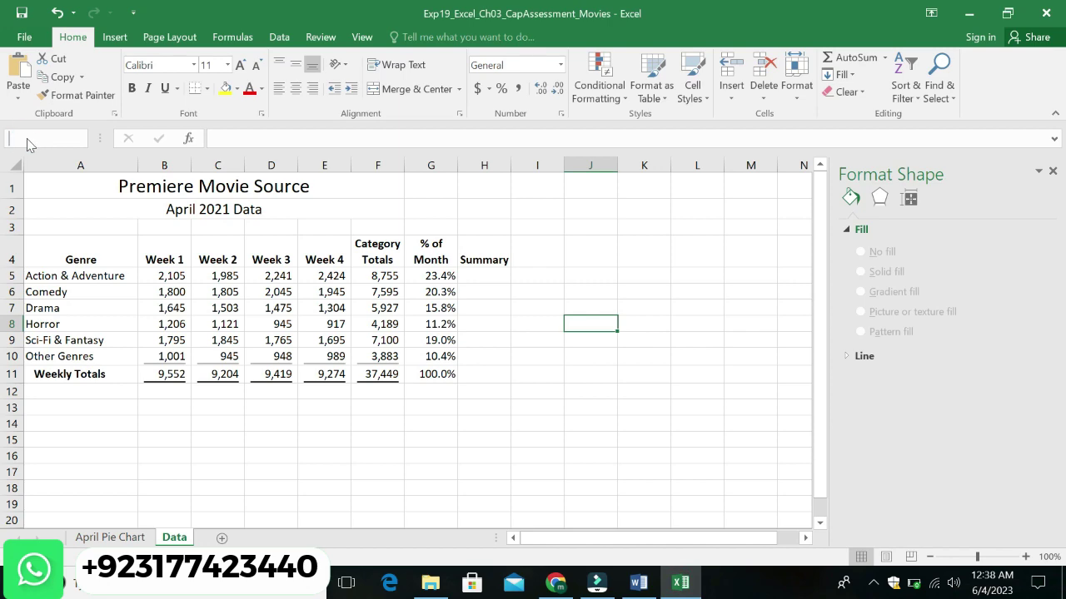
pyautogui.press('Return')
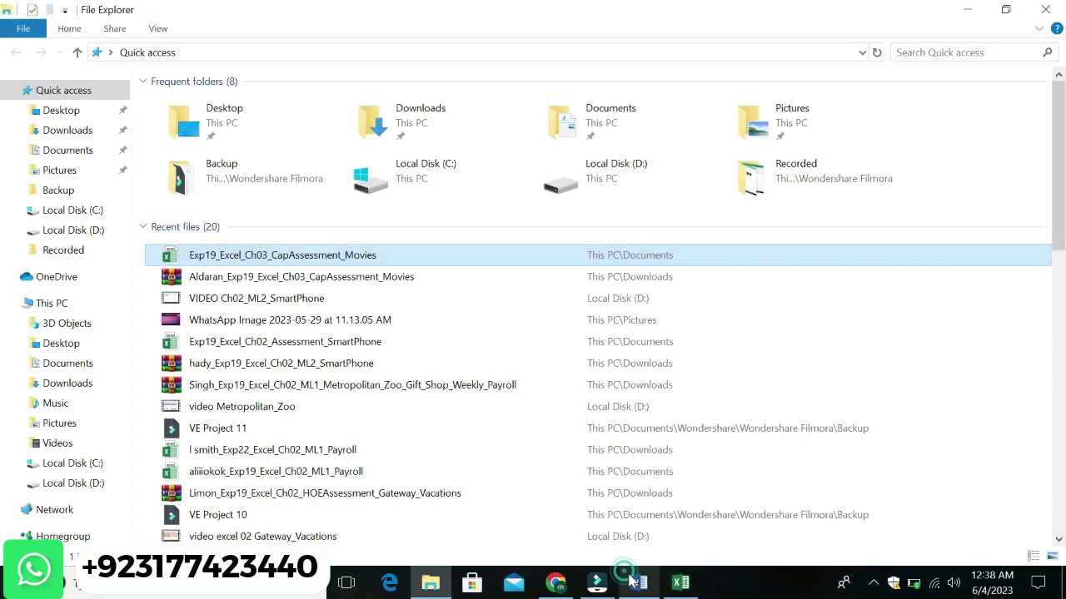
# Step: Check the F4:G10 reference in Word's step 7 instruction and add F4:F10 to the selected genre range in Excel
pyautogui.click(639, 583)
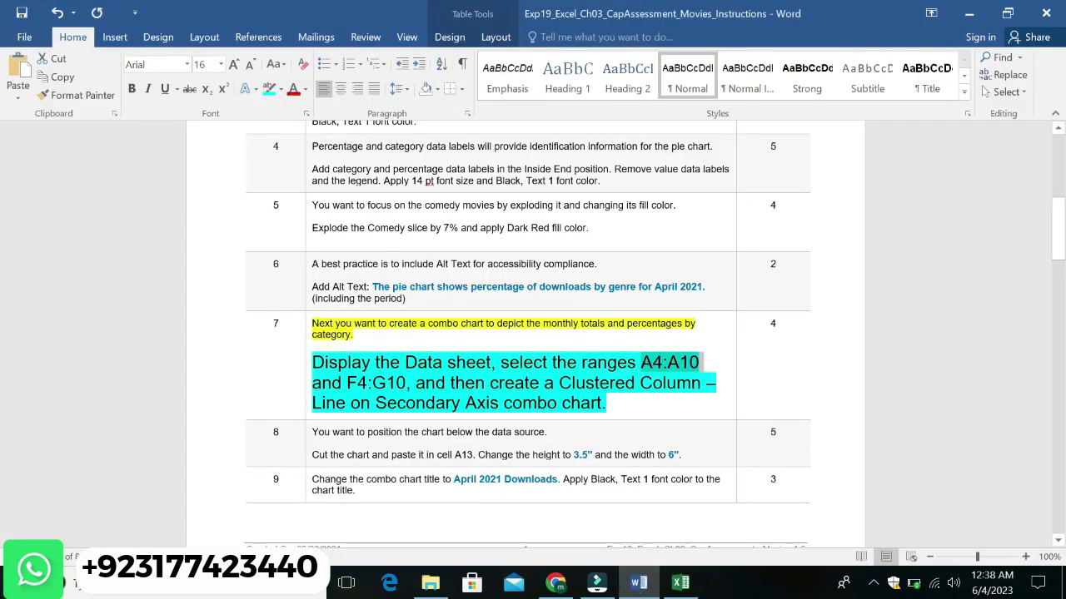
pyautogui.moveTo(346, 383); pyautogui.dragTo(386, 384)
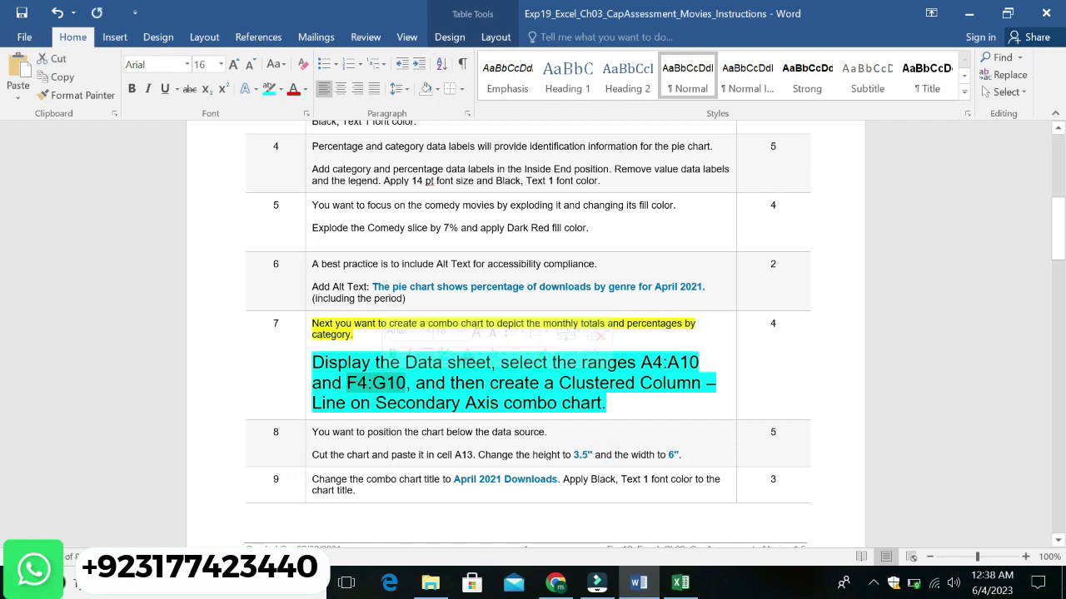
pyautogui.click(680, 582)
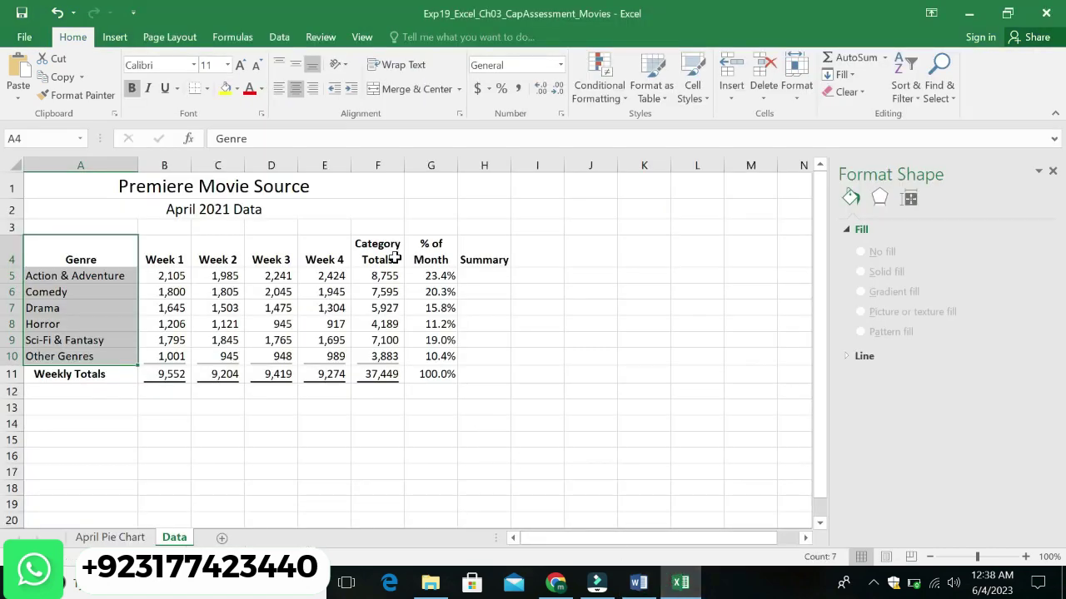
pyautogui.keyDown('ctrl'); pyautogui.moveTo(387, 256); pyautogui.dragTo(394, 356); pyautogui.keyUp('ctrl')
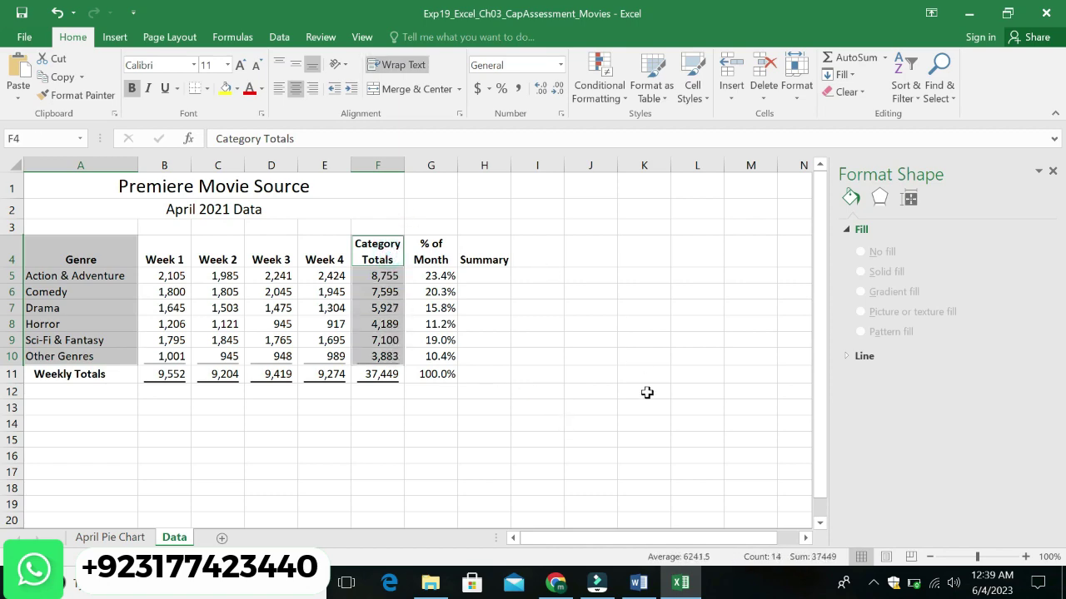
# Step: Review step 7's chart type in Word and try to insert a Clustered Column - Line on Secondary Axis chart from A4:A10 and F4:F10 in Excel
pyautogui.click(643, 582)
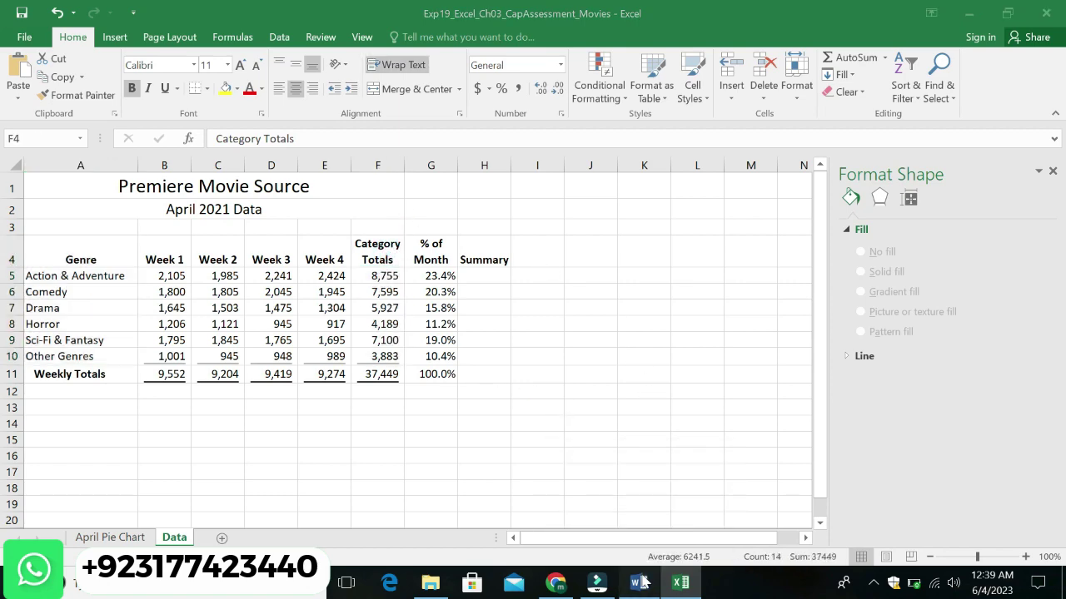
pyautogui.moveTo(416, 383); pyautogui.dragTo(507, 398)
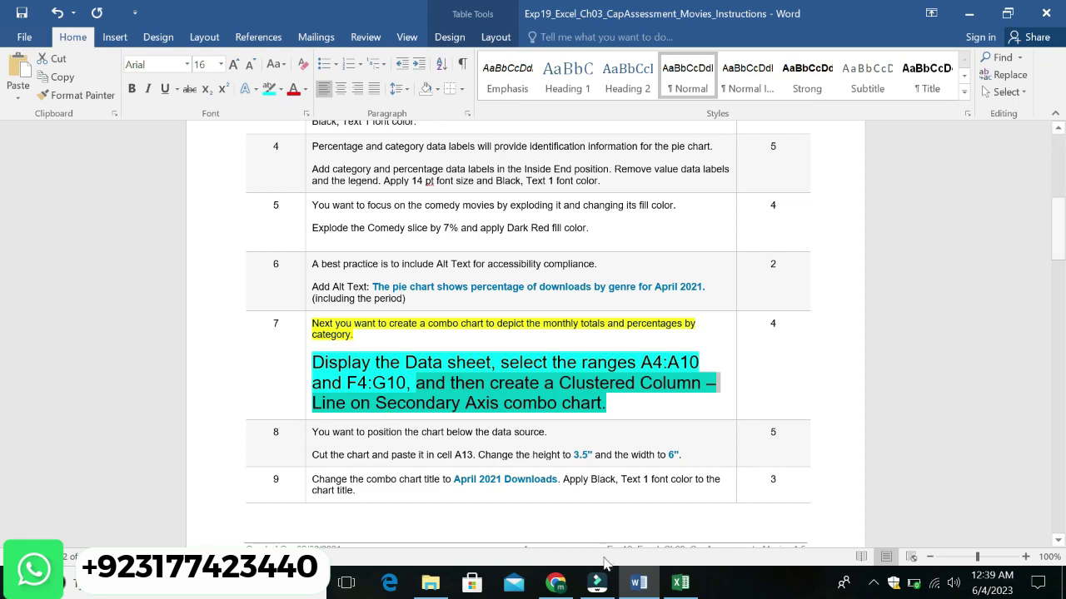
pyautogui.click(681, 587)
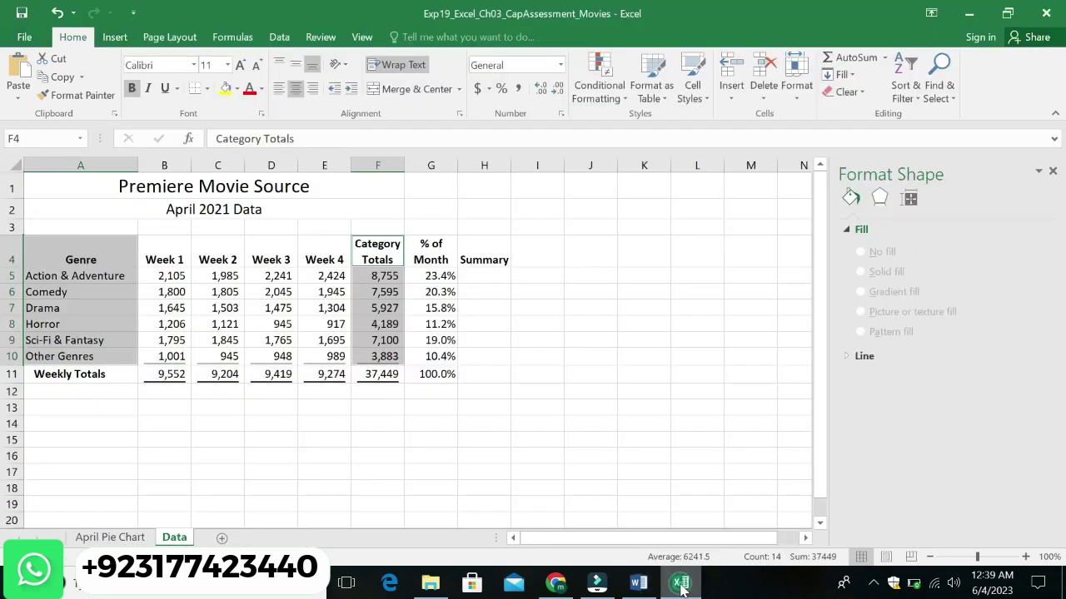
pyautogui.click(114, 37)
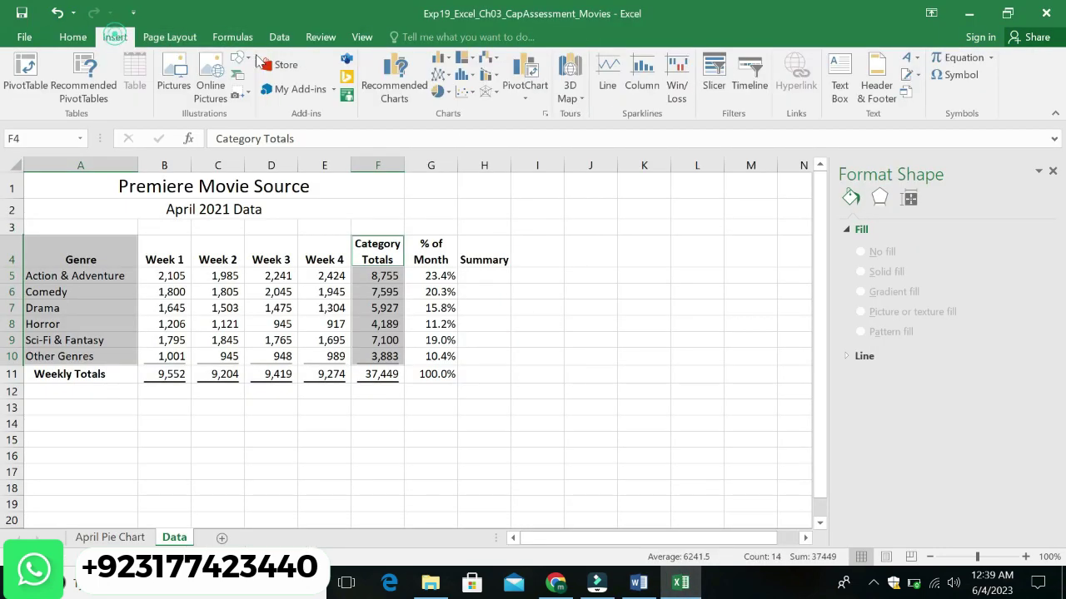
pyautogui.click(496, 78)
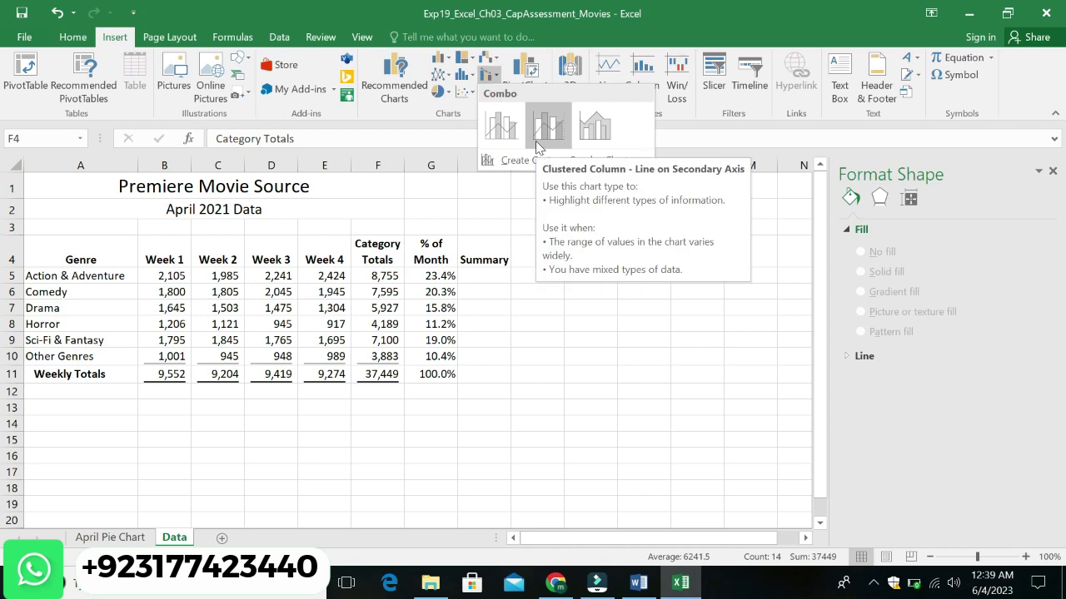
pyautogui.click(638, 583)
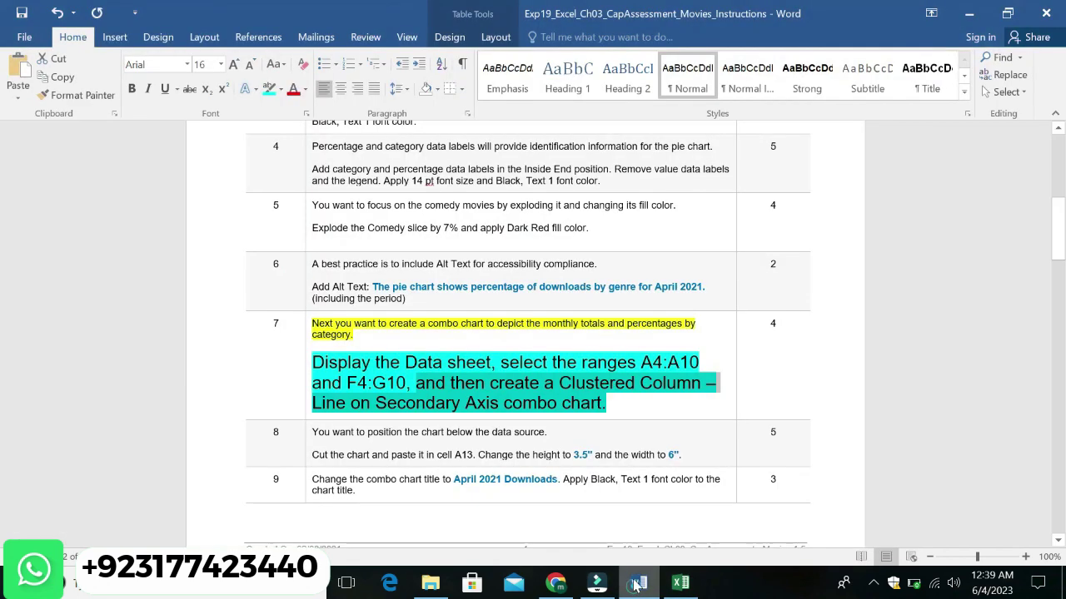
pyautogui.click(681, 582)
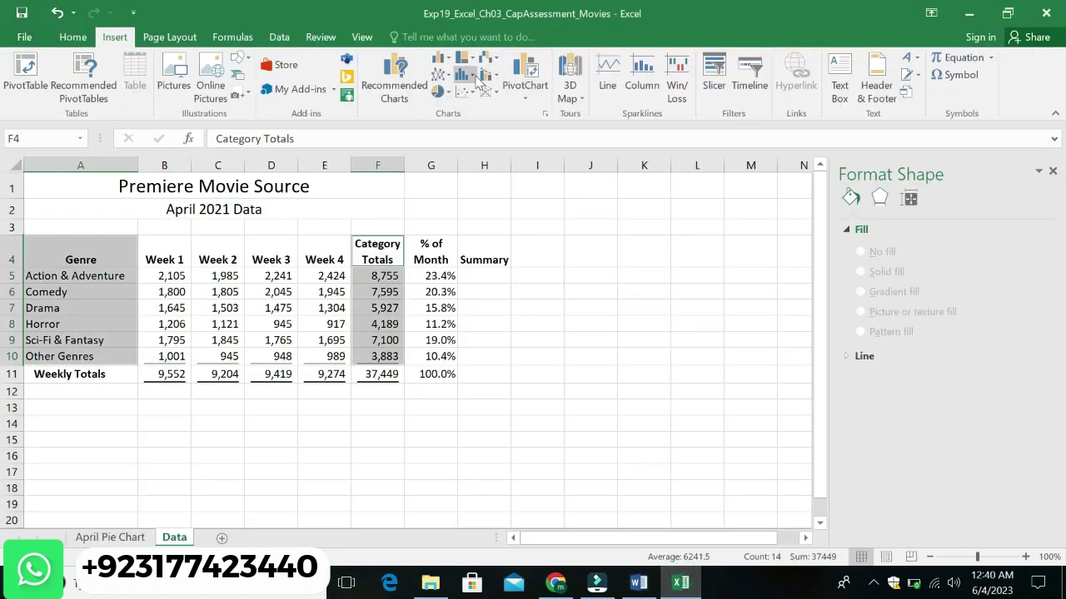
pyautogui.click(497, 76)
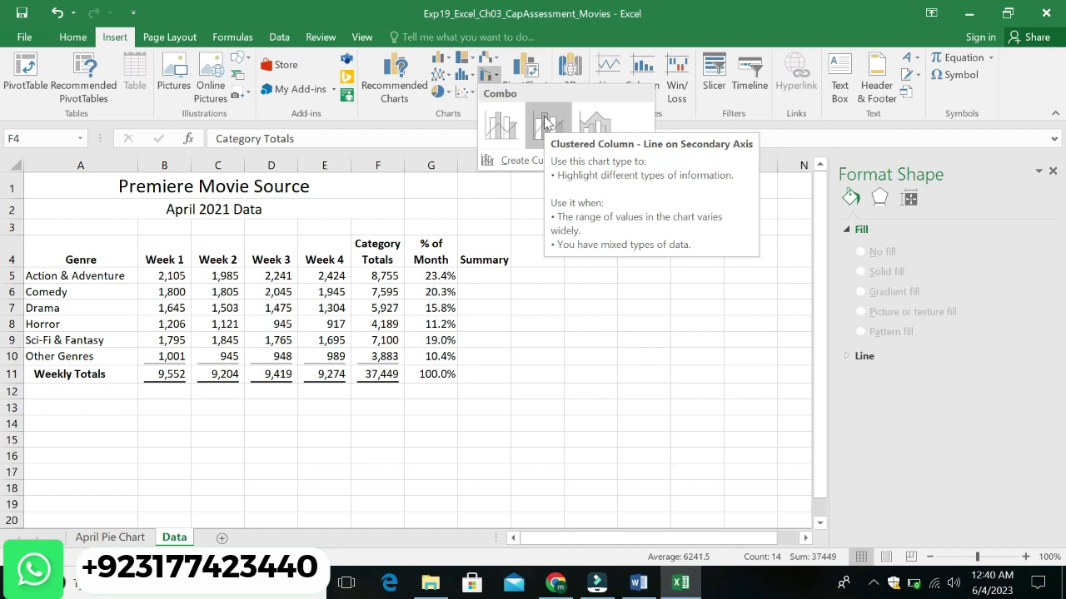
pyautogui.click(546, 122)
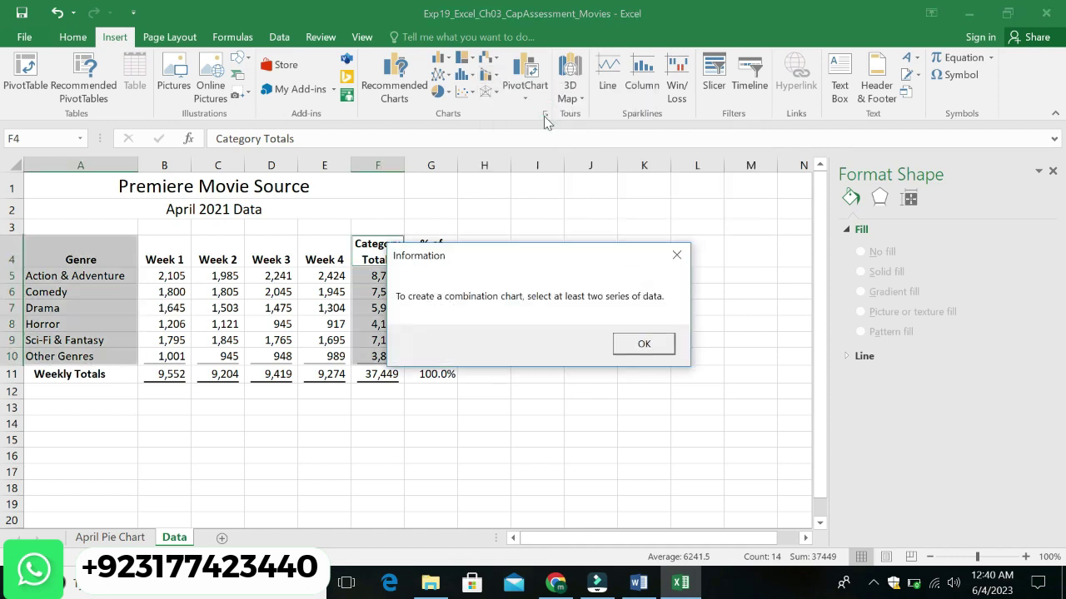
pyautogui.click(644, 346)
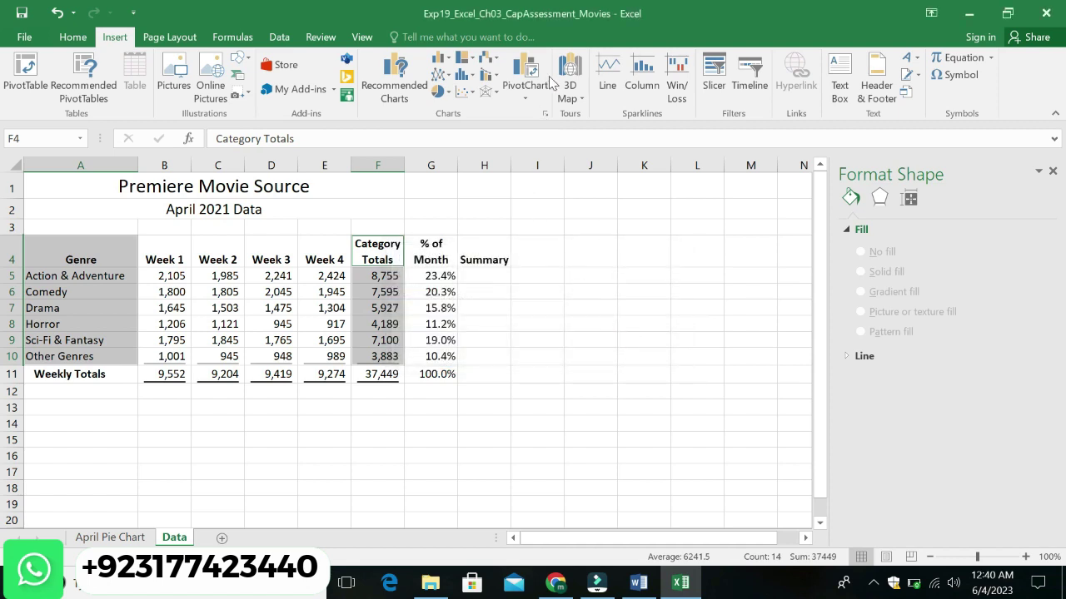
pyautogui.click(491, 76)
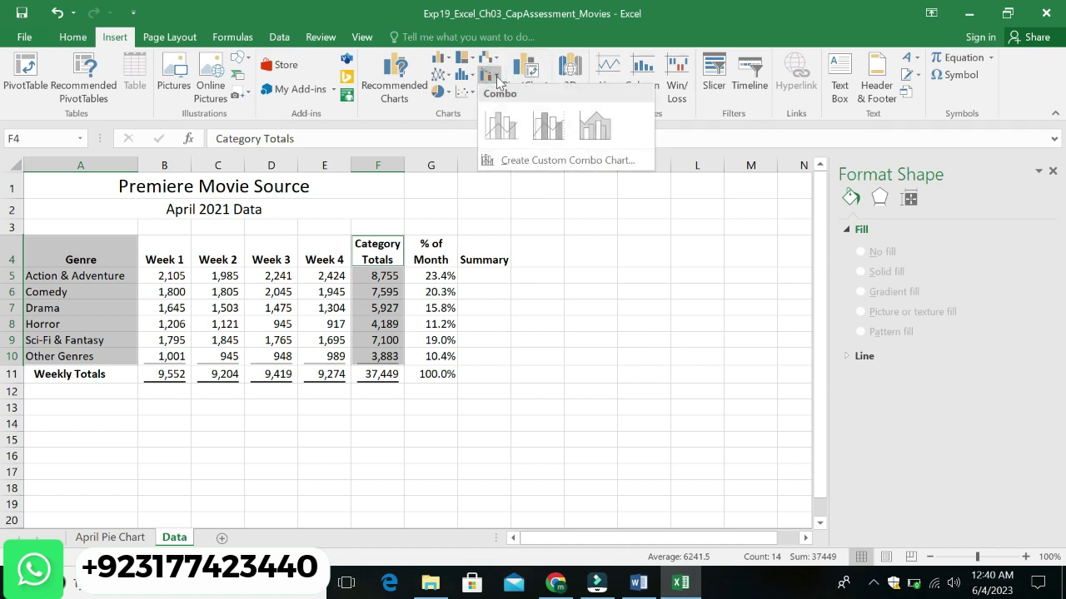
pyautogui.click(627, 358)
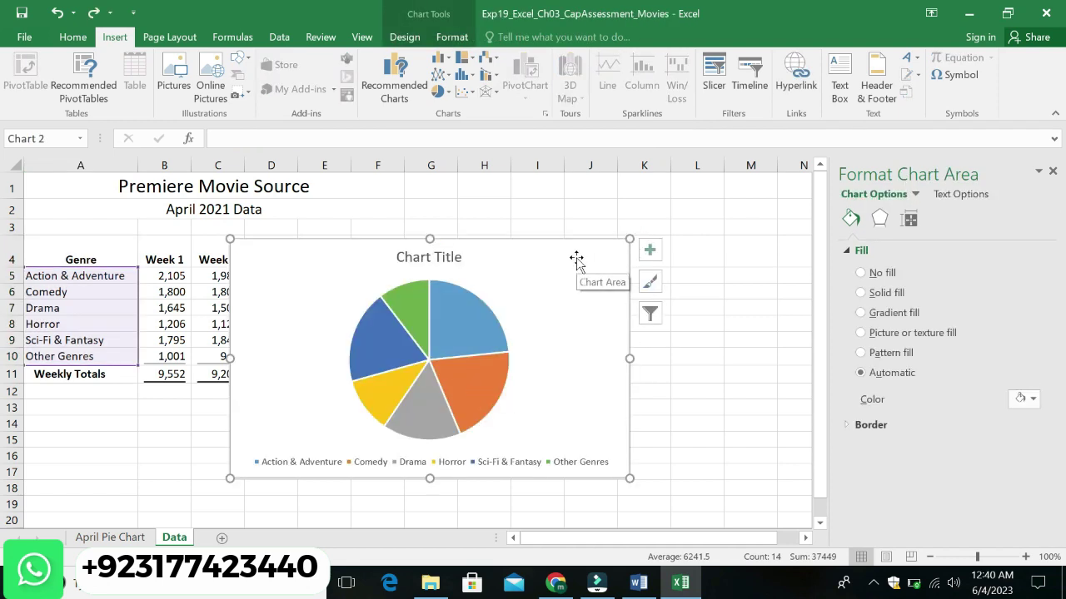
# Step: Delete the untitled pie chart covering the data on the Data sheet and select empty cell F15
pyautogui.press('Delete')
pyautogui.press('alt')
pyautogui.click(353, 435)
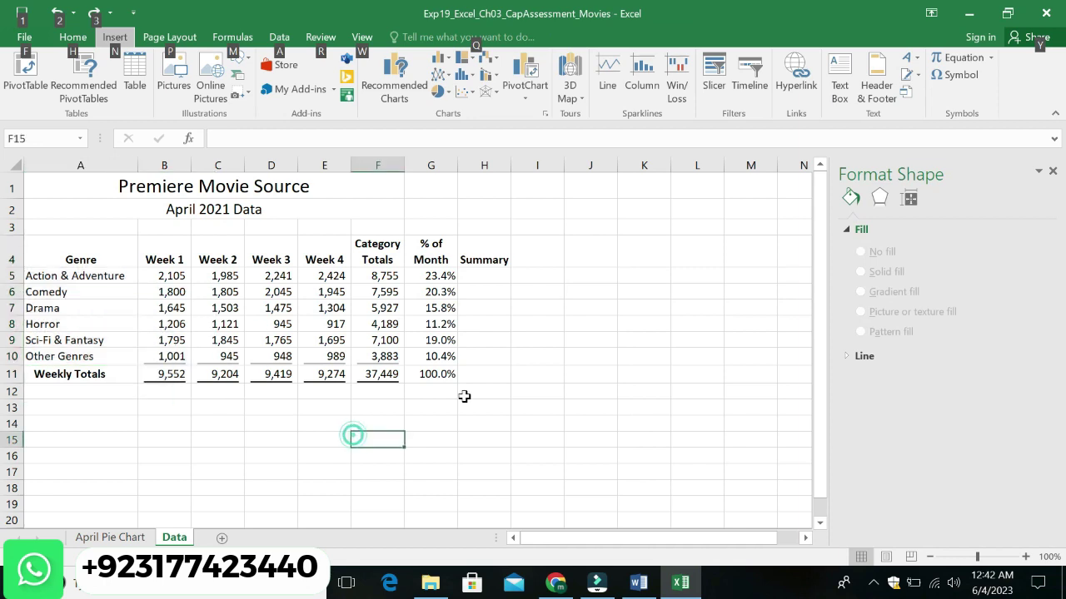
# Step: Select the genre range A4:A10 on the Data sheet
pyautogui.click(44, 138)
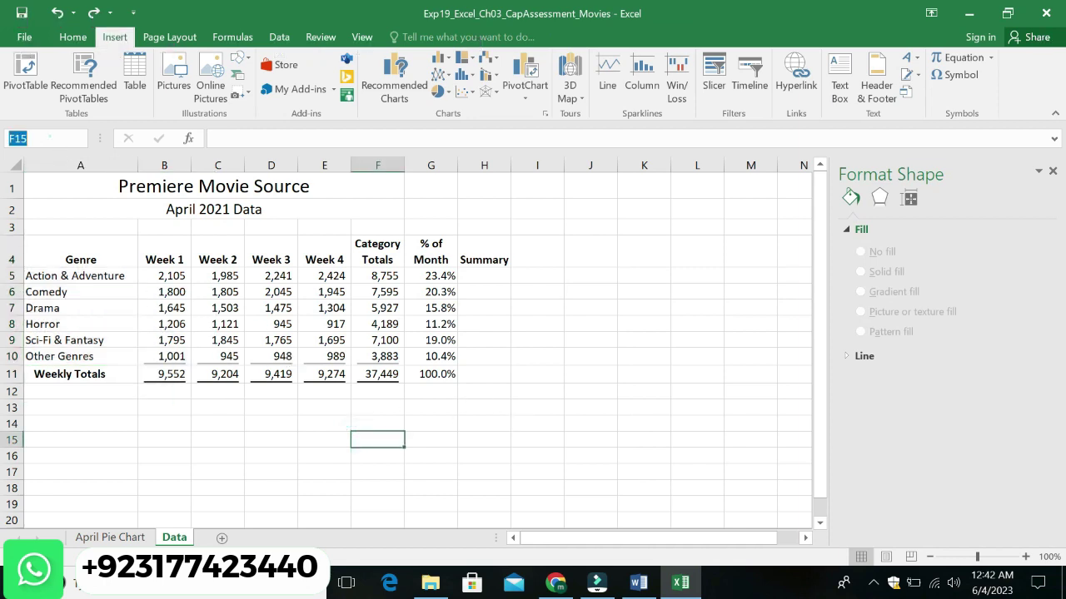
pyautogui.press('BackSpace')
pyautogui.write('A4:A10')
pyautogui.press('Return')
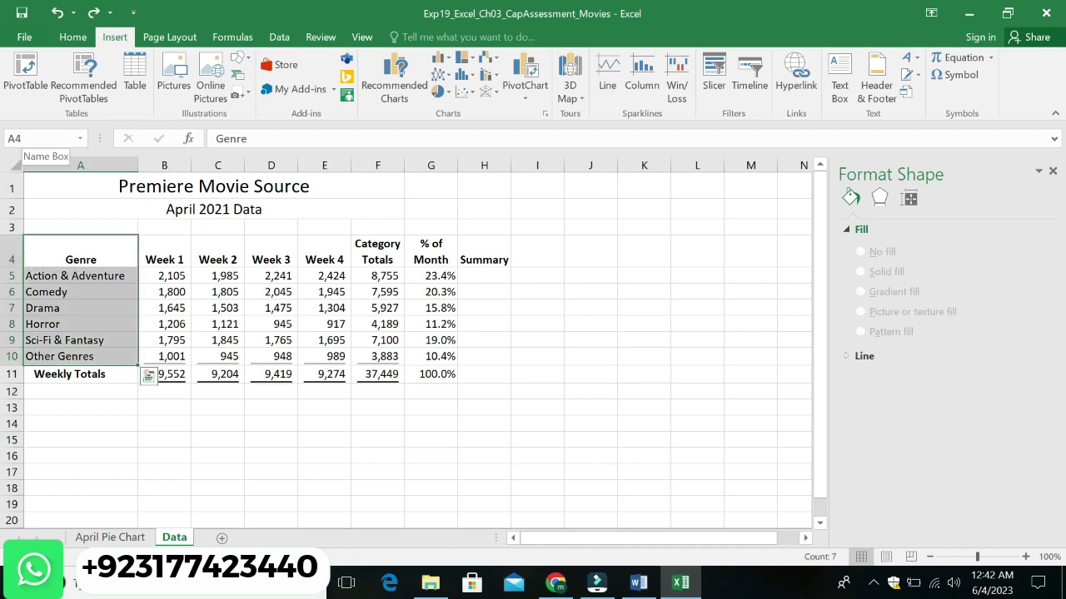
pyautogui.hotkey('ctrl', 'q')
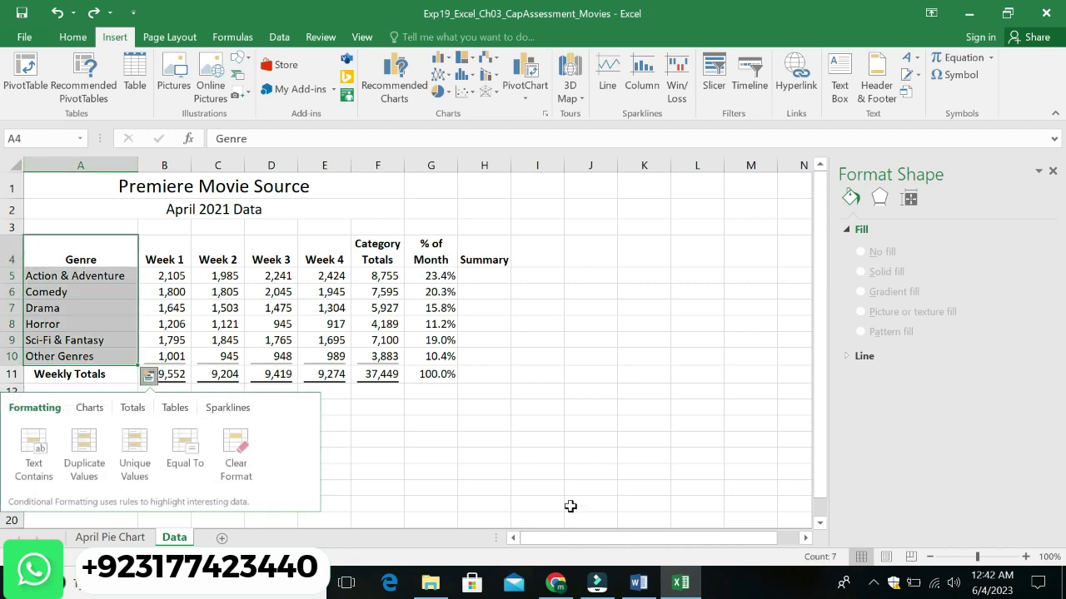
# Step: Check step 7's ranges in Word and add F4:G10 to the A4:A10 selection on Excel's Data sheet
pyautogui.click(639, 584)
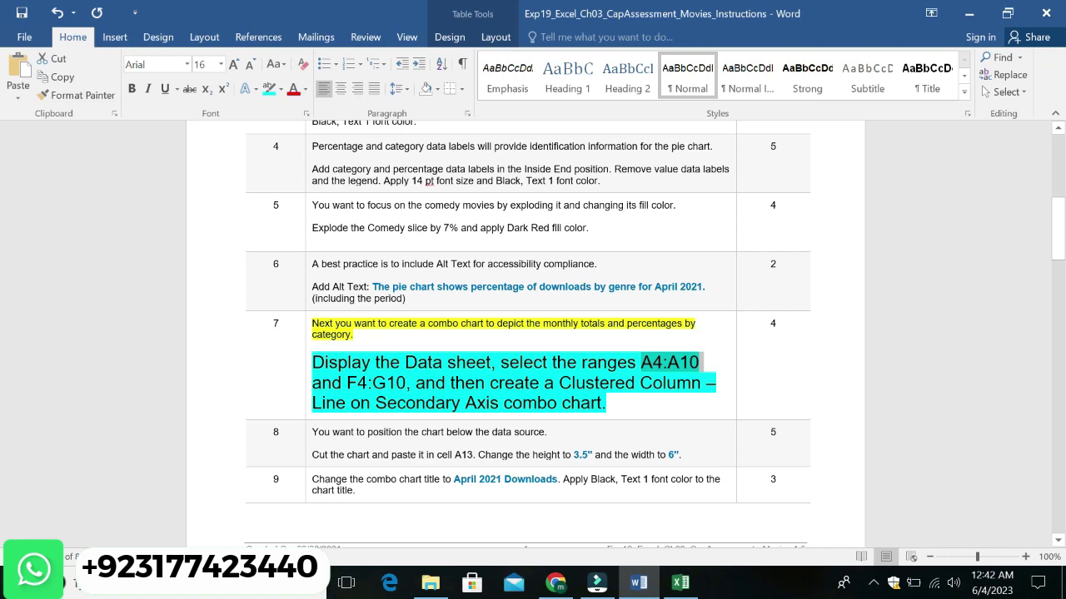
pyautogui.click(680, 584)
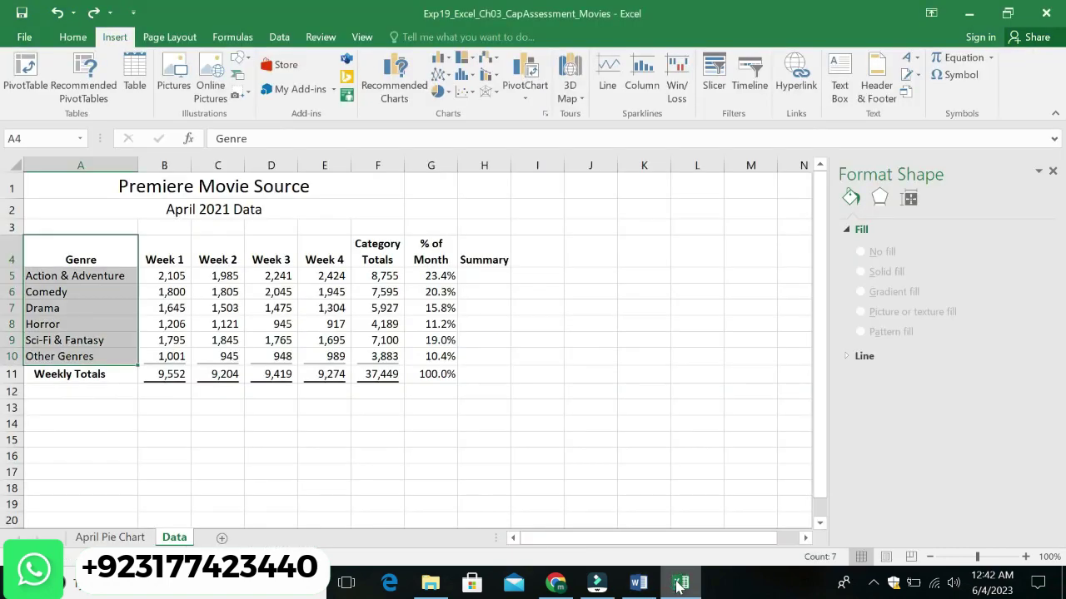
pyautogui.keyDown('ctrl'); pyautogui.click(379, 249); pyautogui.keyUp('ctrl')
pyautogui.moveTo(379, 247); pyautogui.dragTo(441, 356)
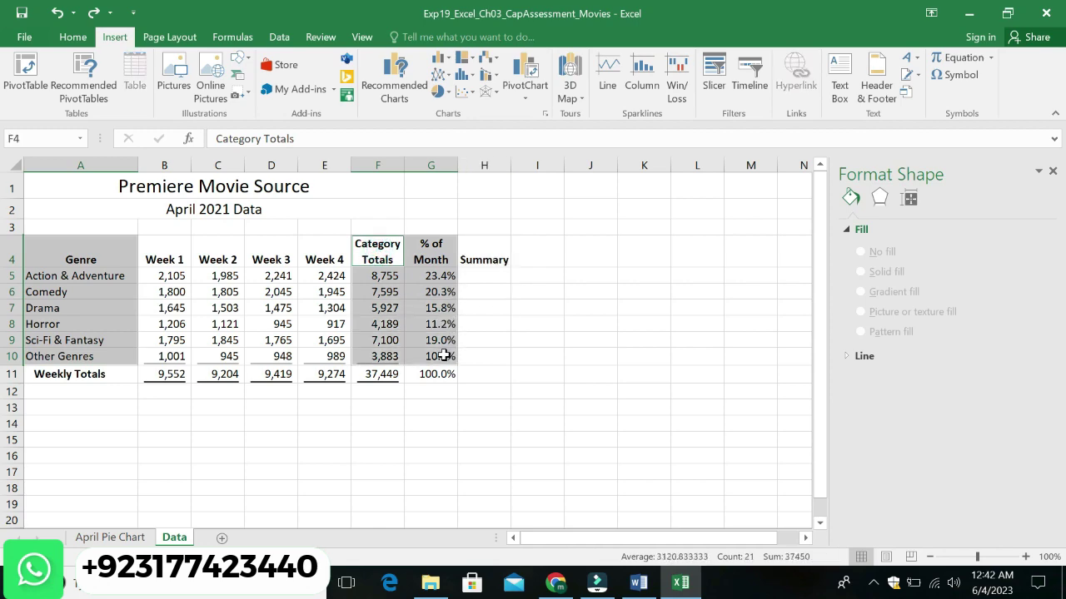
# Step: Recheck step 7 in Word and insert a Clustered Column - Line on Secondary Axis combo chart from the selected ranges in Excel
pyautogui.click(639, 582)
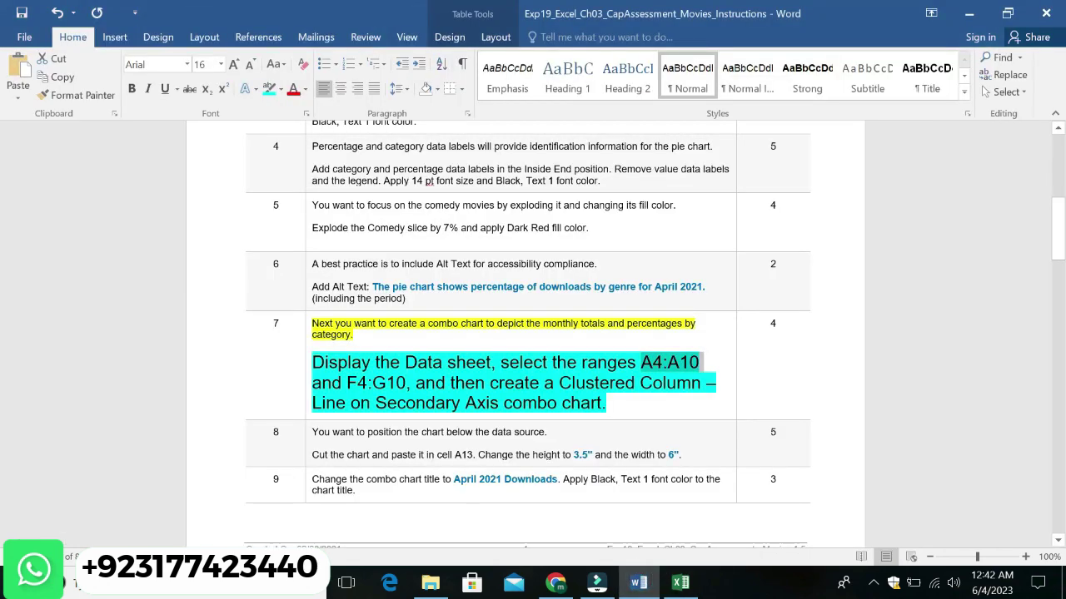
pyautogui.click(680, 583)
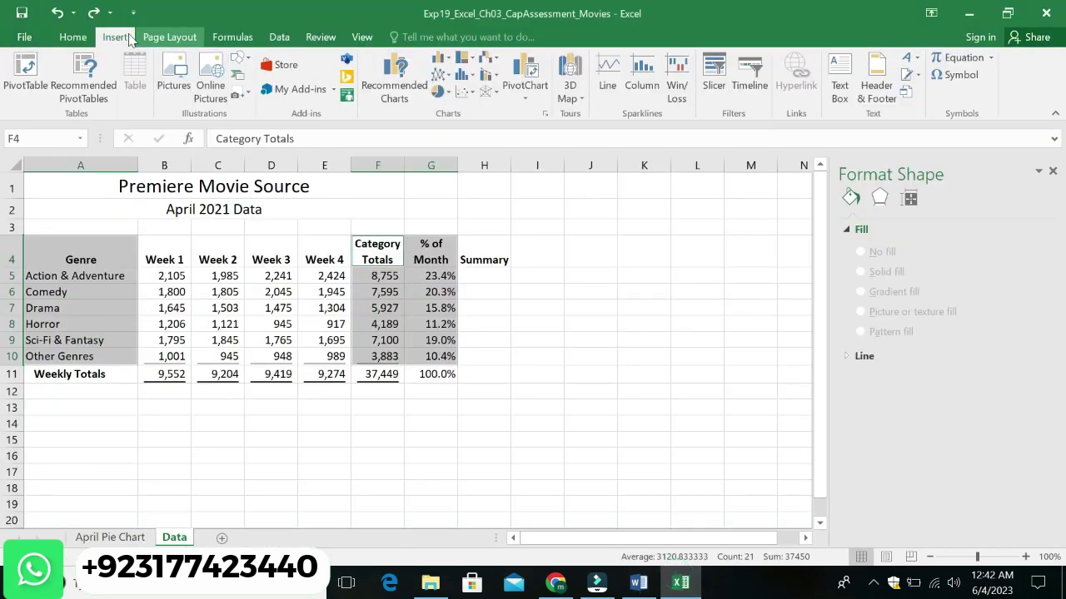
pyautogui.click(494, 77)
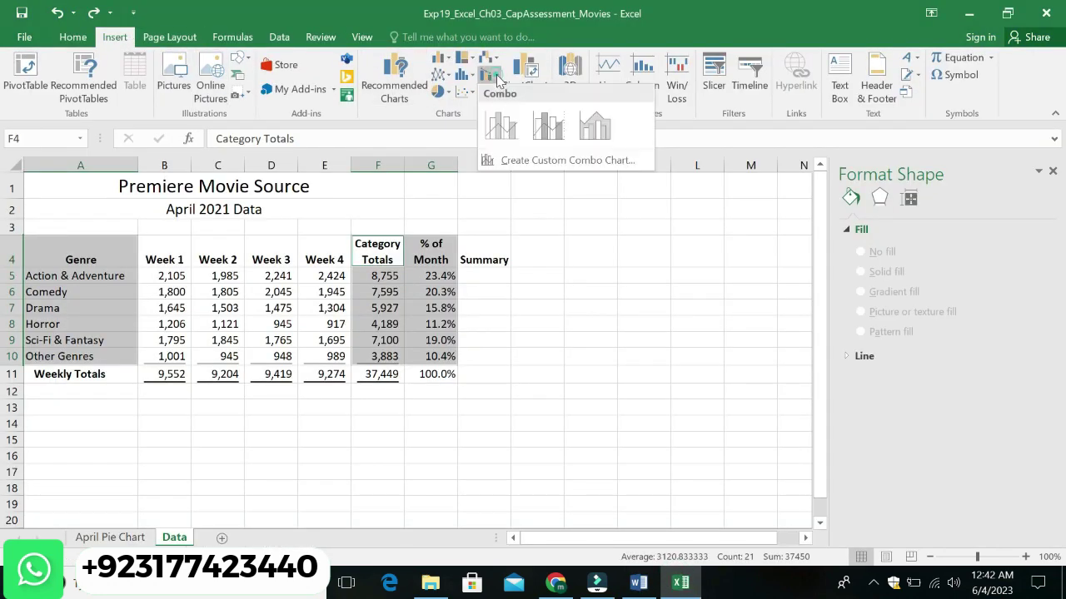
pyautogui.click(501, 125)
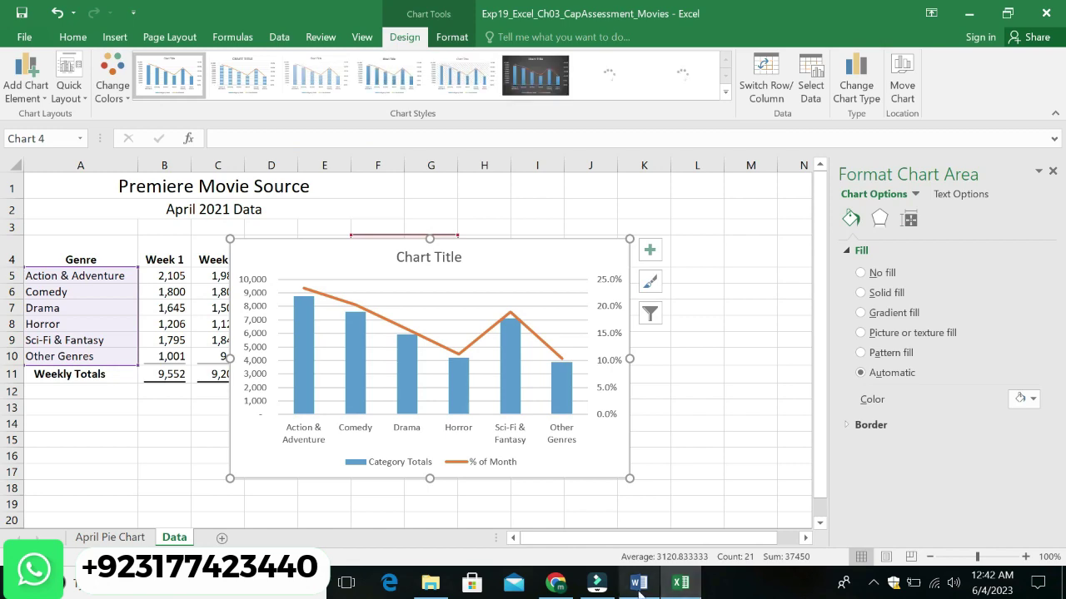
# Step: Switch to Word and undo the highlighting and the 16 pt enlargement of step 7's text
pyautogui.click(638, 583)
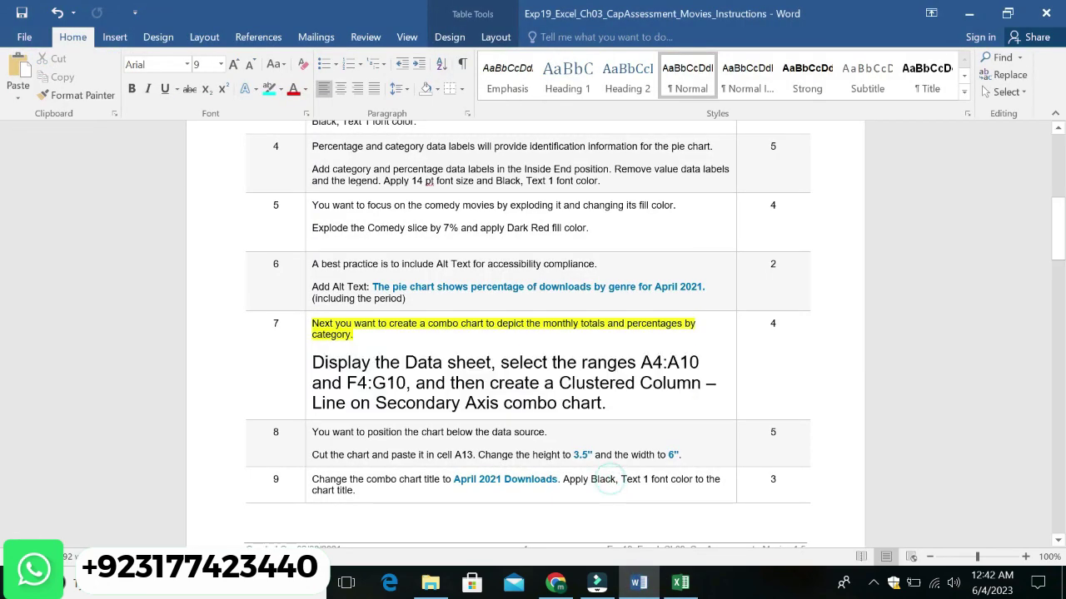
pyautogui.hotkey('ctrl', 'z')
pyautogui.click(362, 384)
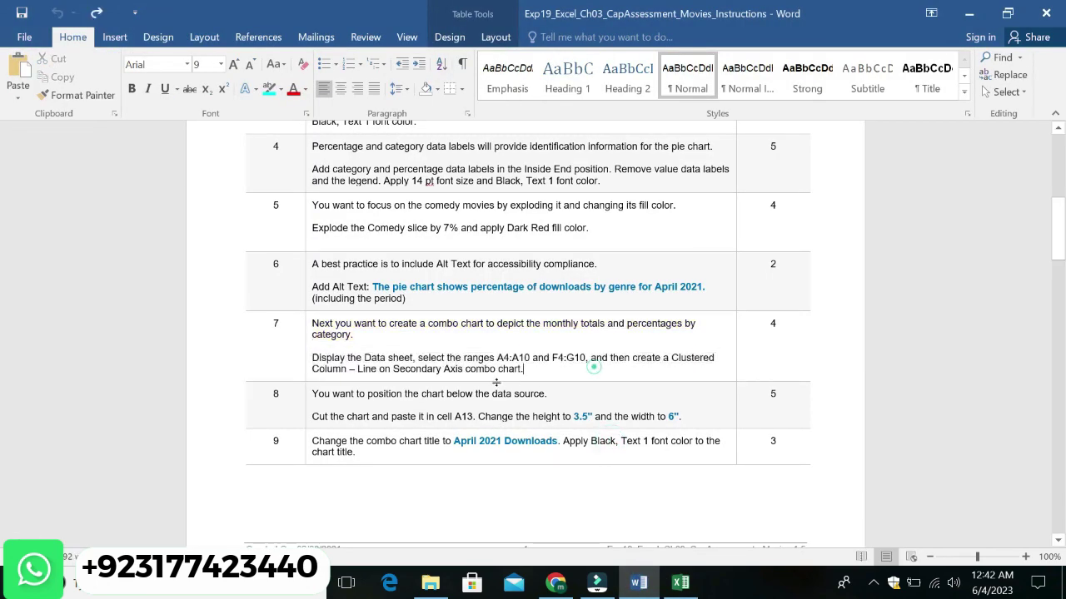
# Step: Highlight step 8's first sentence in yellow and format its second sentence at 14 pt with turquoise highlighting
pyautogui.moveTo(312, 394); pyautogui.dragTo(544, 393)
pyautogui.click(608, 364)
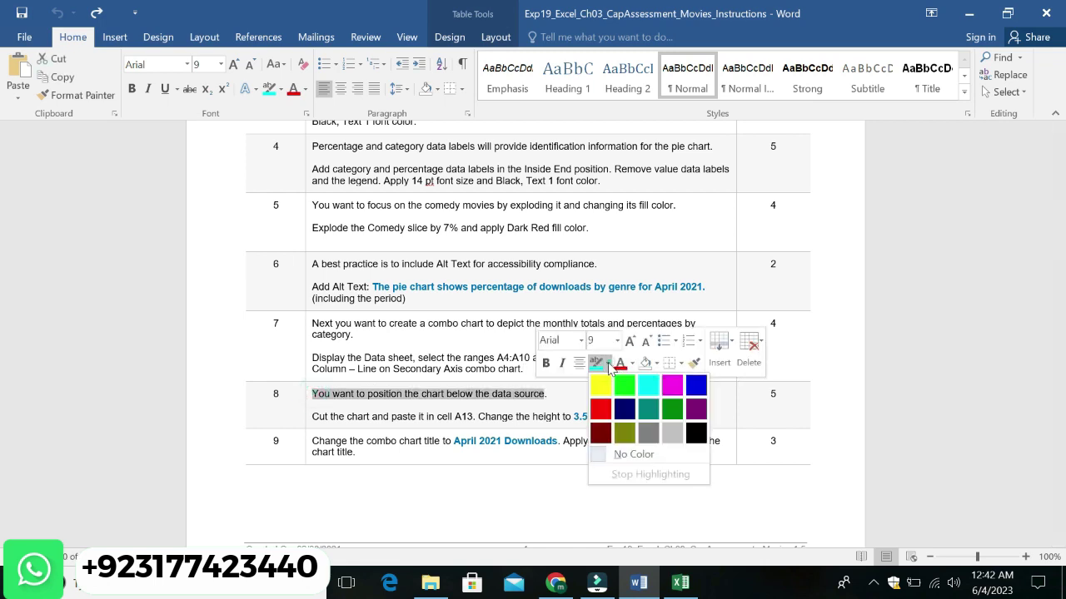
pyautogui.click(610, 379)
pyautogui.click(595, 376)
pyautogui.moveTo(313, 416); pyautogui.dragTo(679, 416)
pyautogui.click(754, 374)
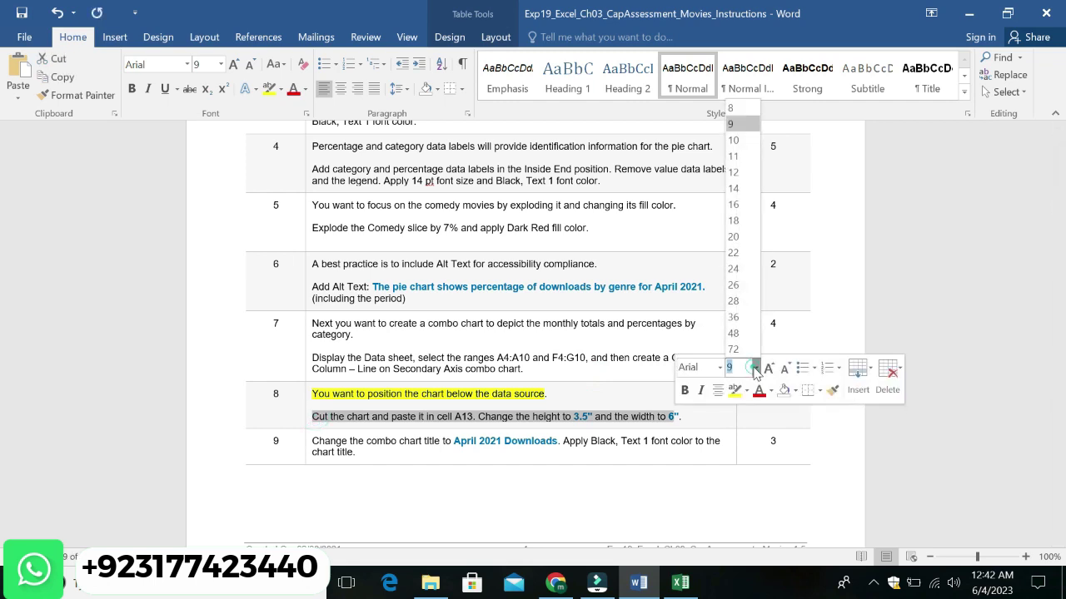
pyautogui.click(757, 197)
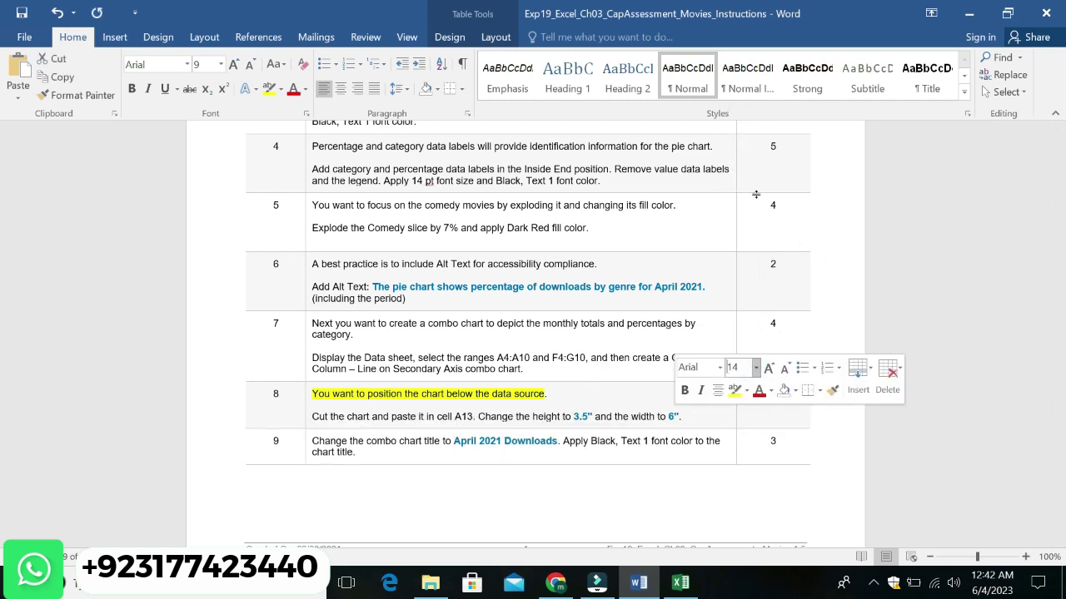
pyautogui.click(746, 390)
pyautogui.click(788, 414)
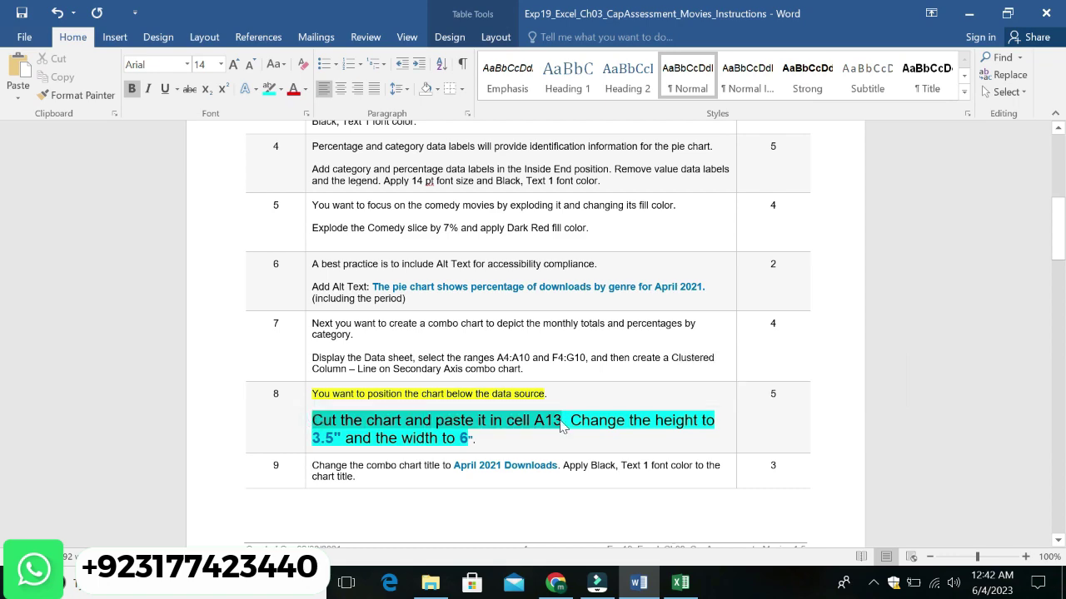
# Step: Switch to Excel, cut the combo chart and paste it at cell A13 on the Data sheet
pyautogui.click(680, 582)
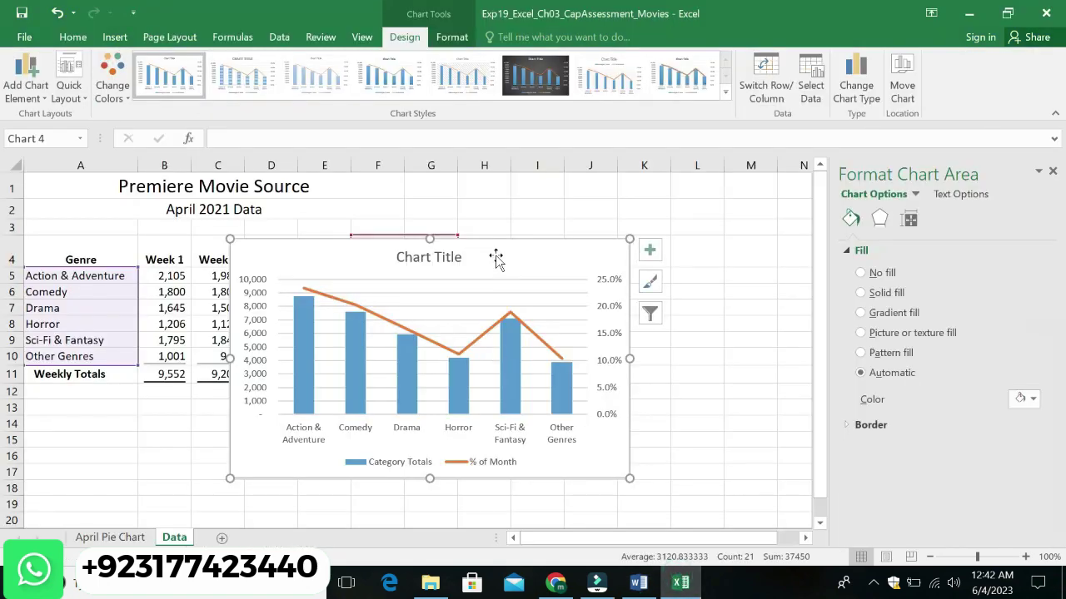
pyautogui.rightClick(496, 258)
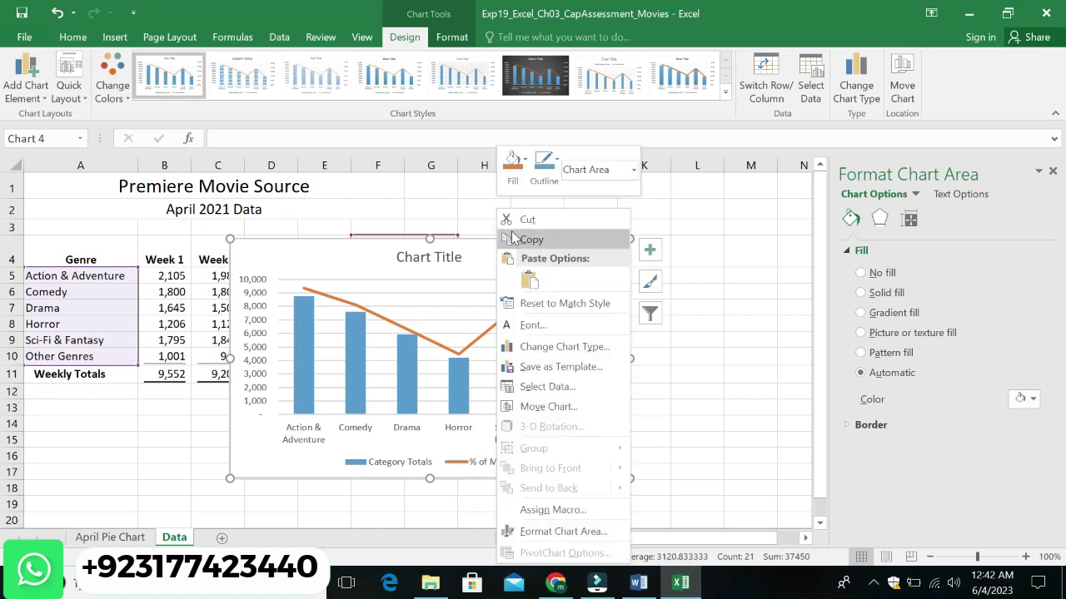
pyautogui.click(513, 218)
pyautogui.click(61, 407)
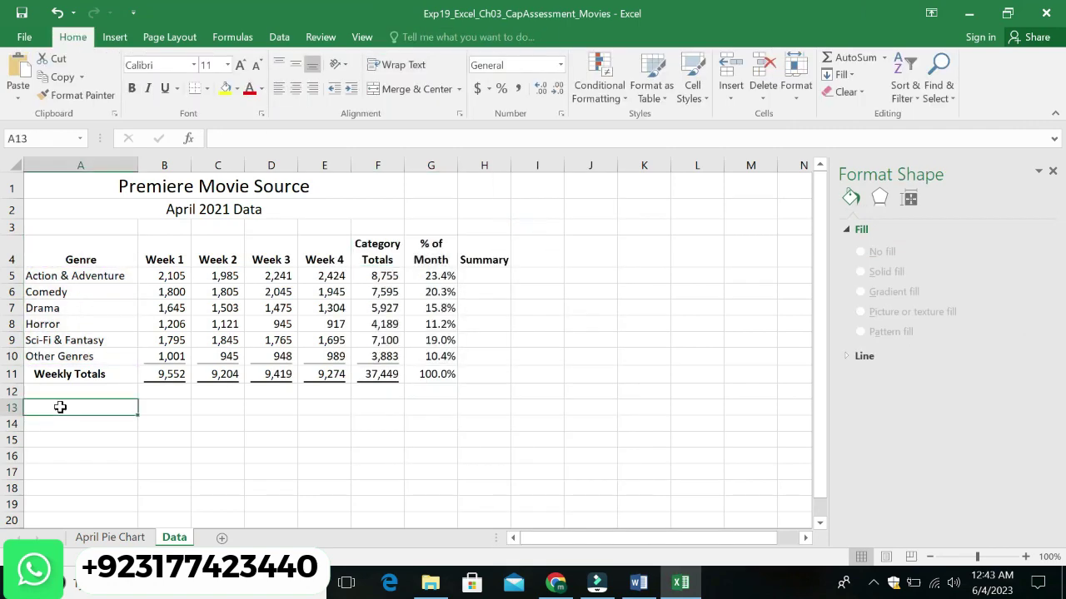
pyautogui.hotkey('ctrl', 'v')
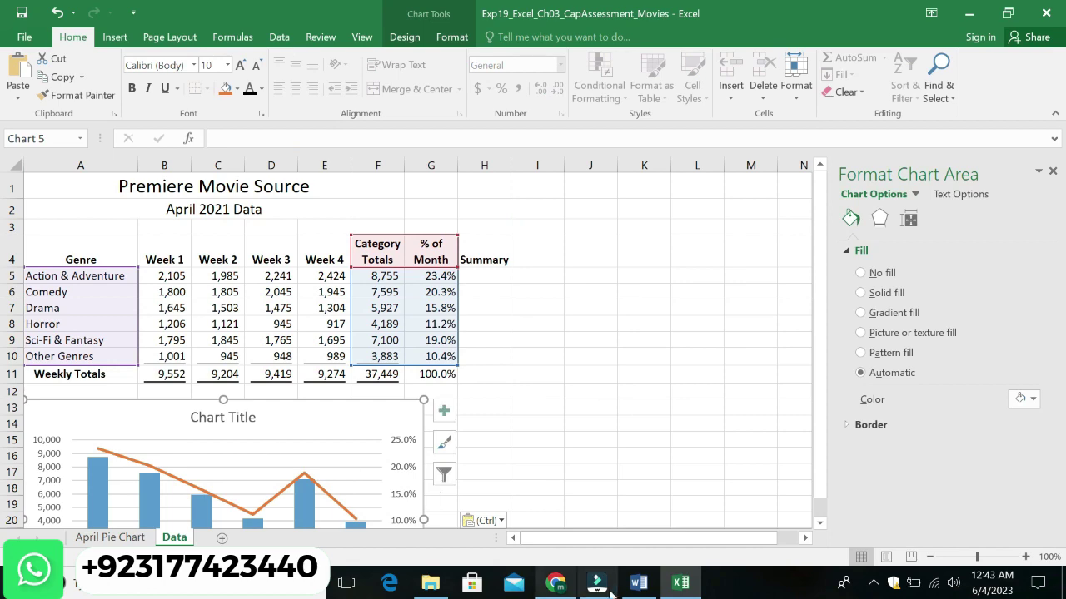
# Step: Switch to Word and check step 8's required chart height and width
pyautogui.click(637, 583)
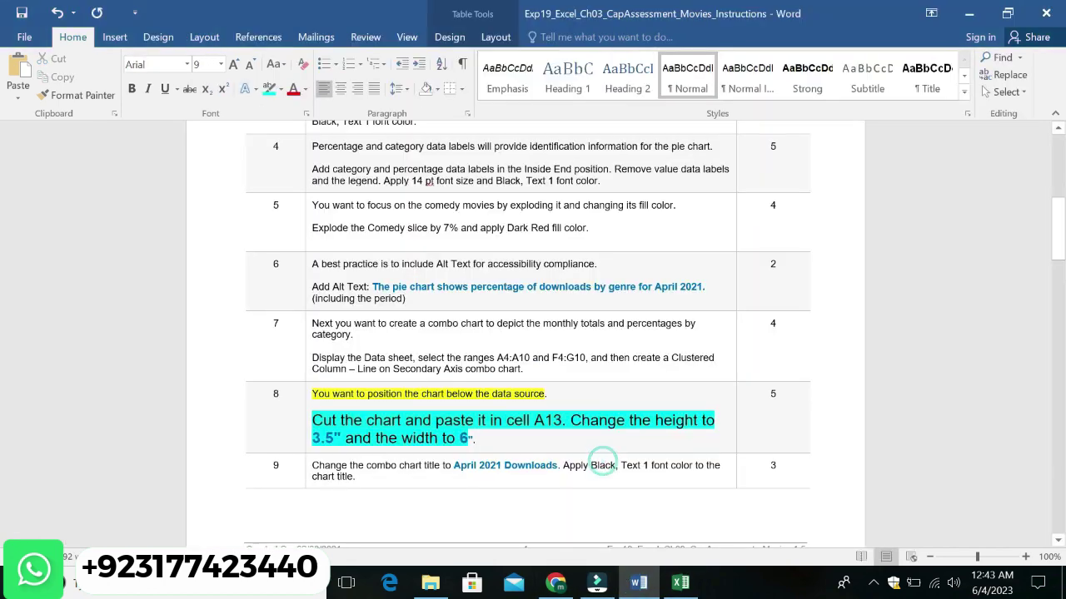
pyautogui.moveTo(570, 420); pyautogui.dragTo(471, 439)
pyautogui.click(508, 451)
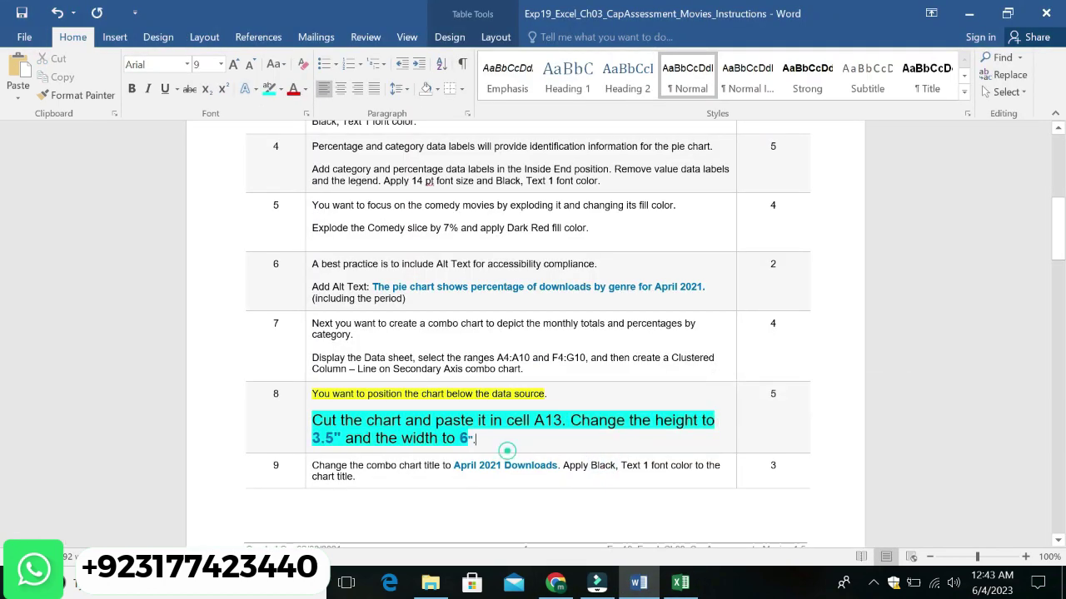
pyautogui.moveTo(345, 440); pyautogui.dragTo(316, 445)
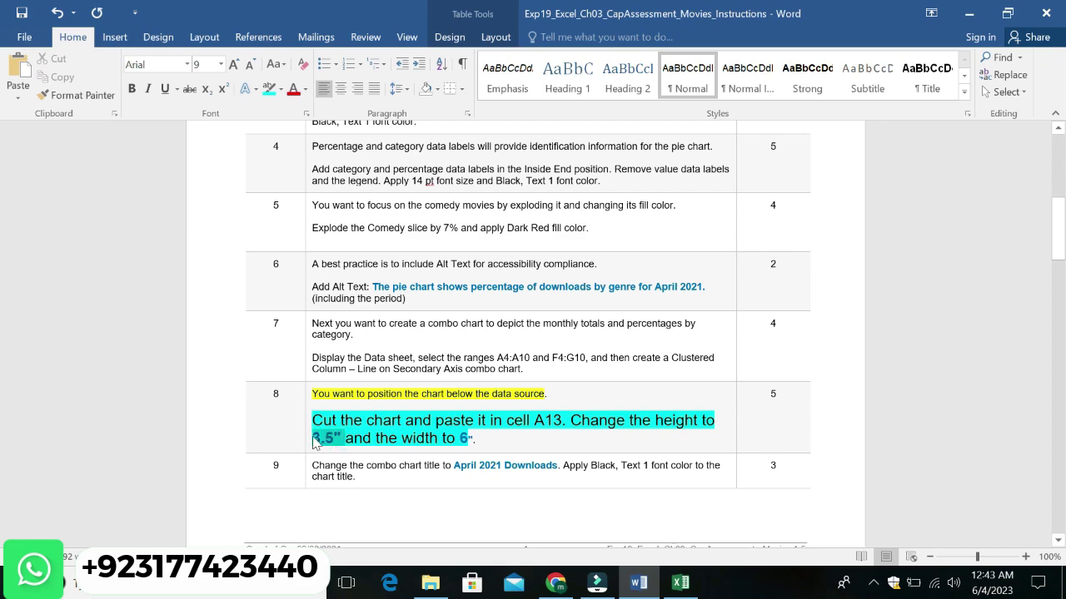
# Step: Return to Excel and close the Format Chart Area pane
pyautogui.click(681, 583)
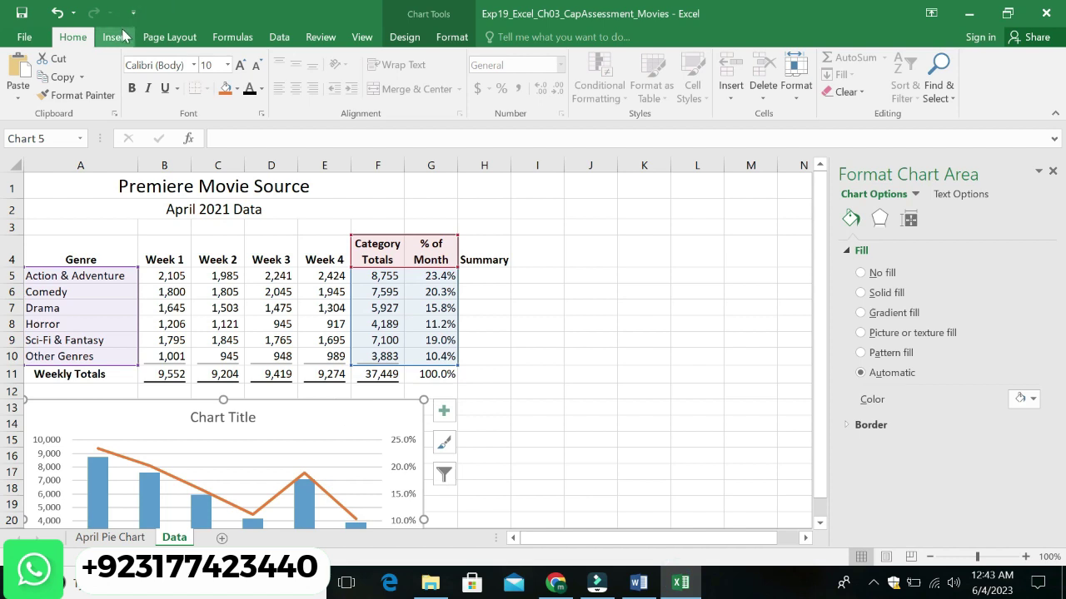
pyautogui.rightClick(378, 413)
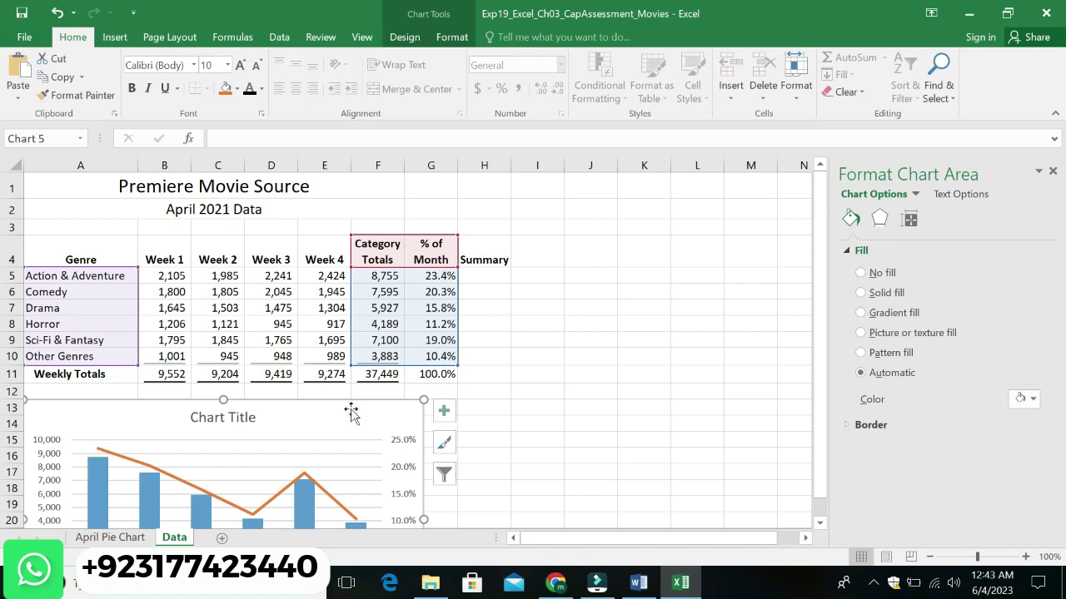
pyautogui.click(796, 92)
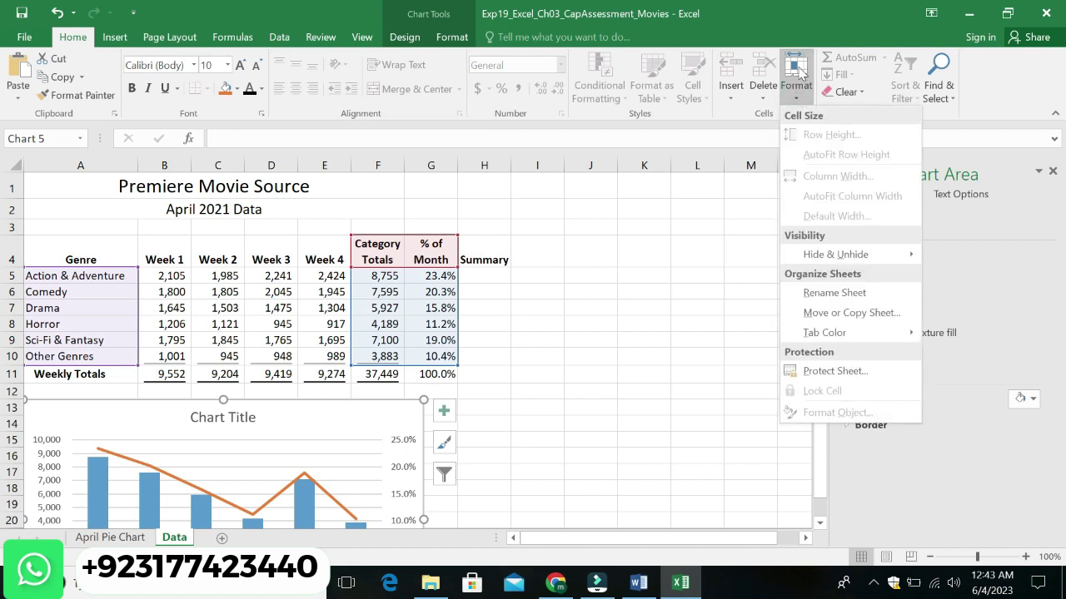
pyautogui.click(798, 71)
pyautogui.click(117, 38)
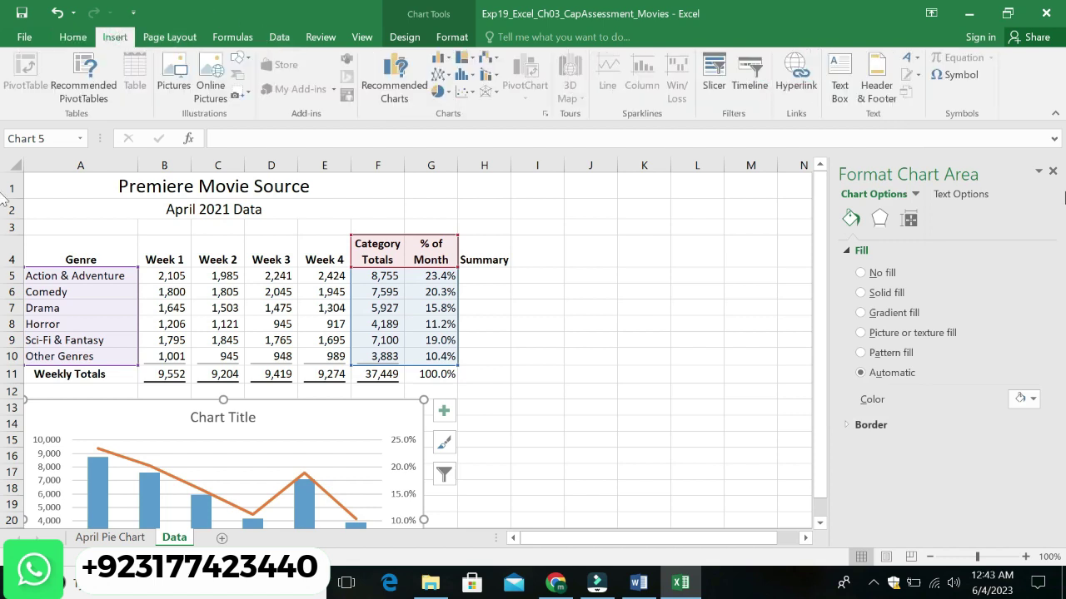
pyautogui.click(1052, 173)
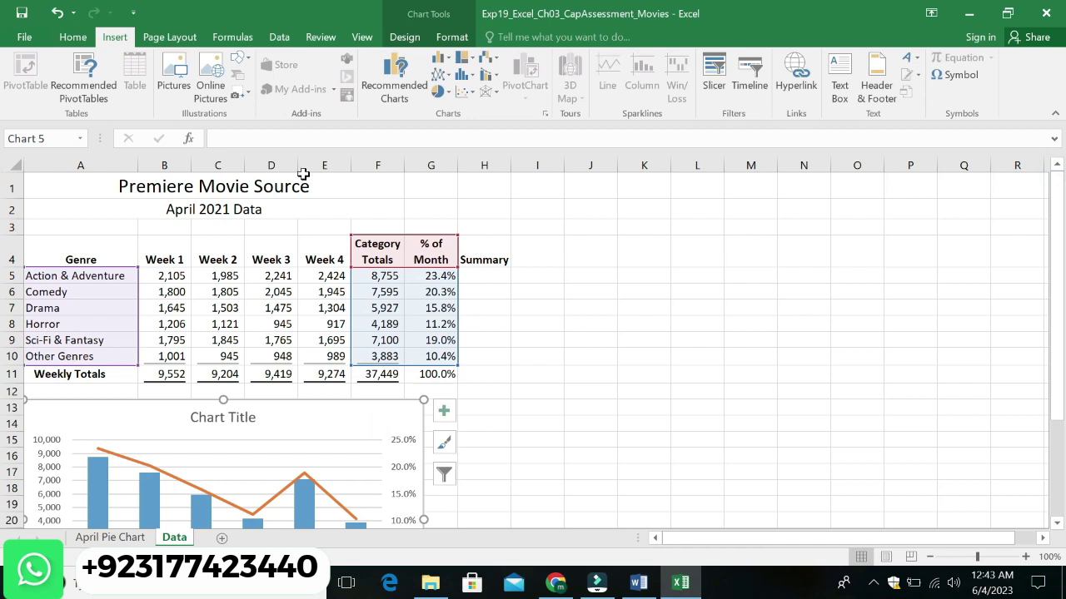
# Step: Set the combo chart's height to 3.5"
pyautogui.click(70, 37)
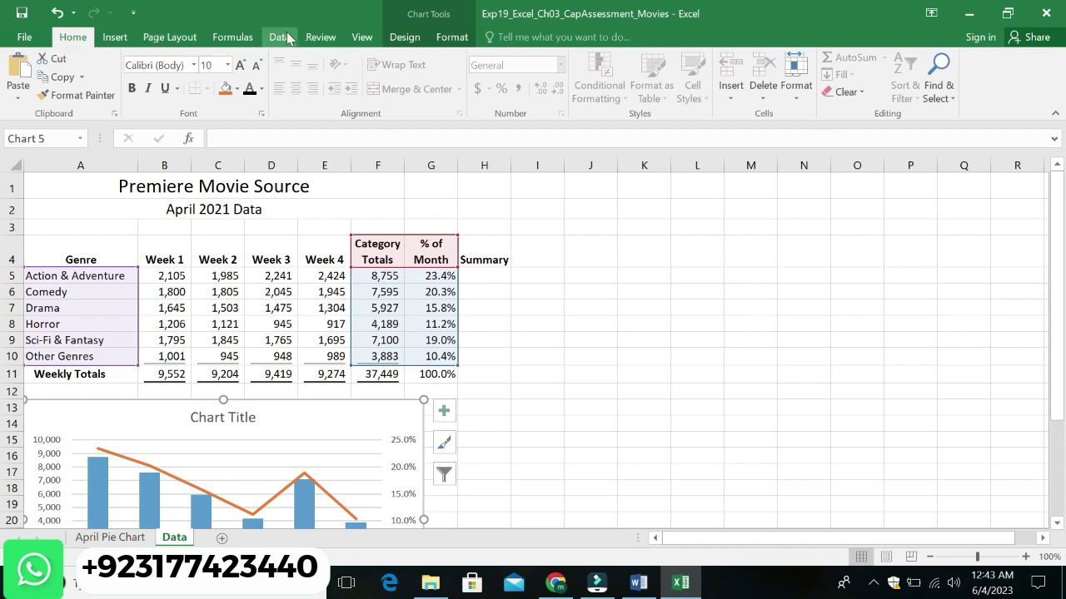
pyautogui.click(405, 37)
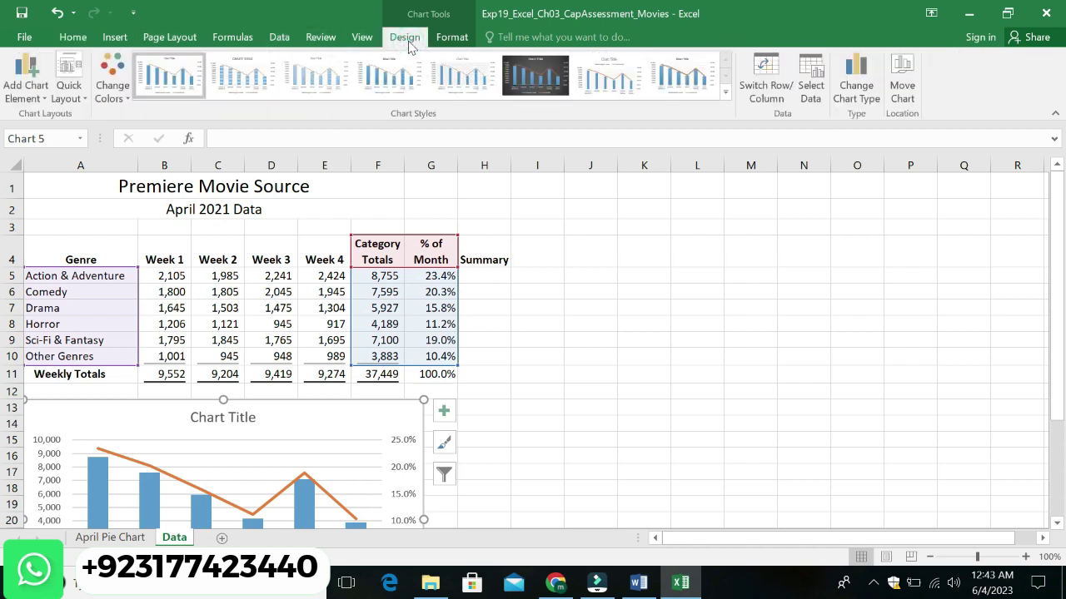
pyautogui.click(449, 39)
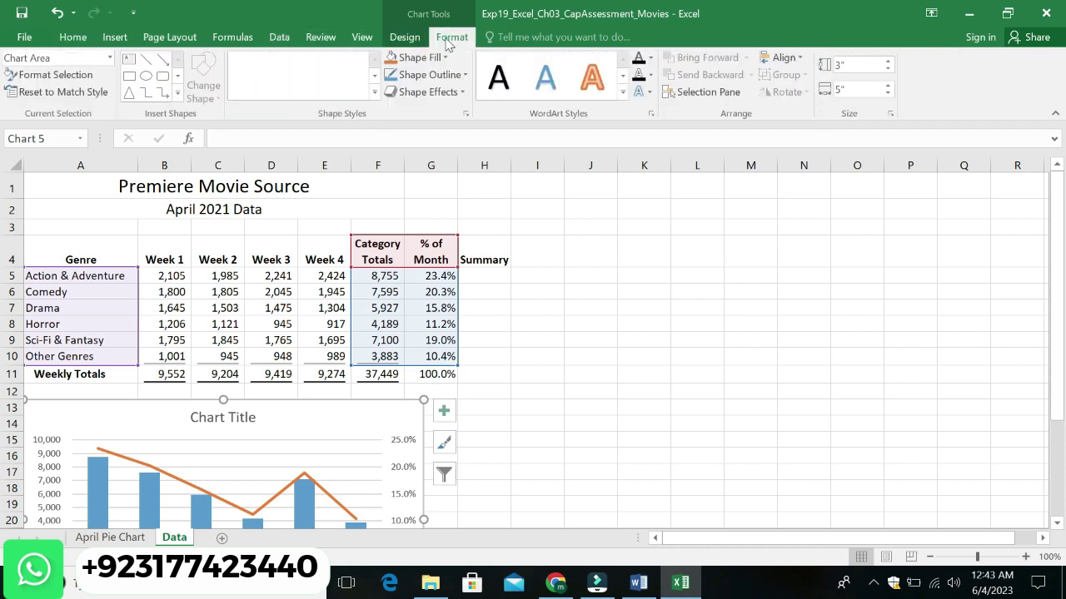
pyautogui.click(862, 64)
pyautogui.write('3.5"')
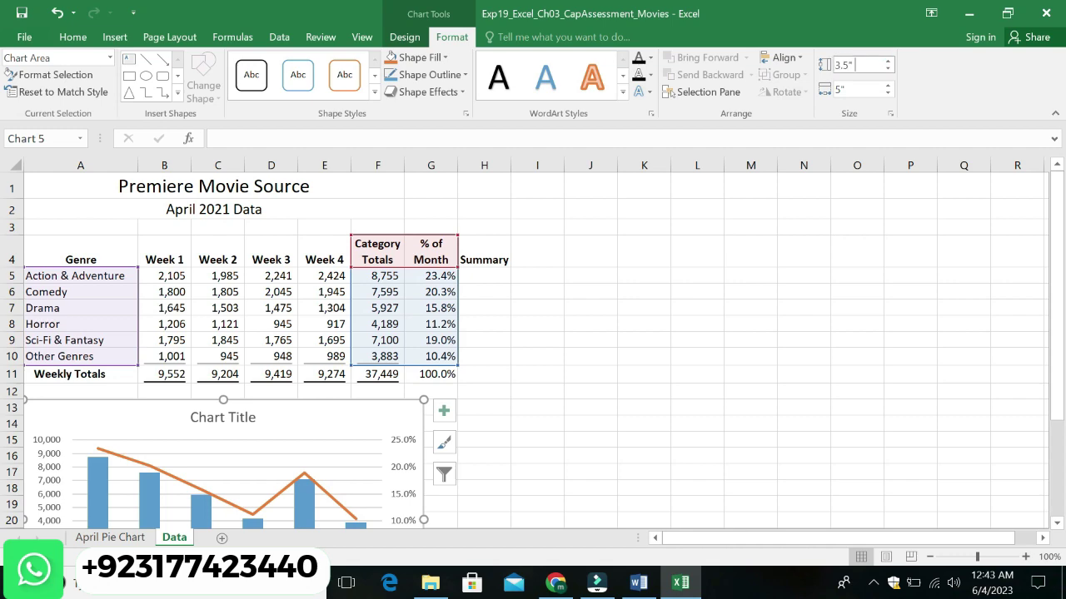
pyautogui.press('Return')
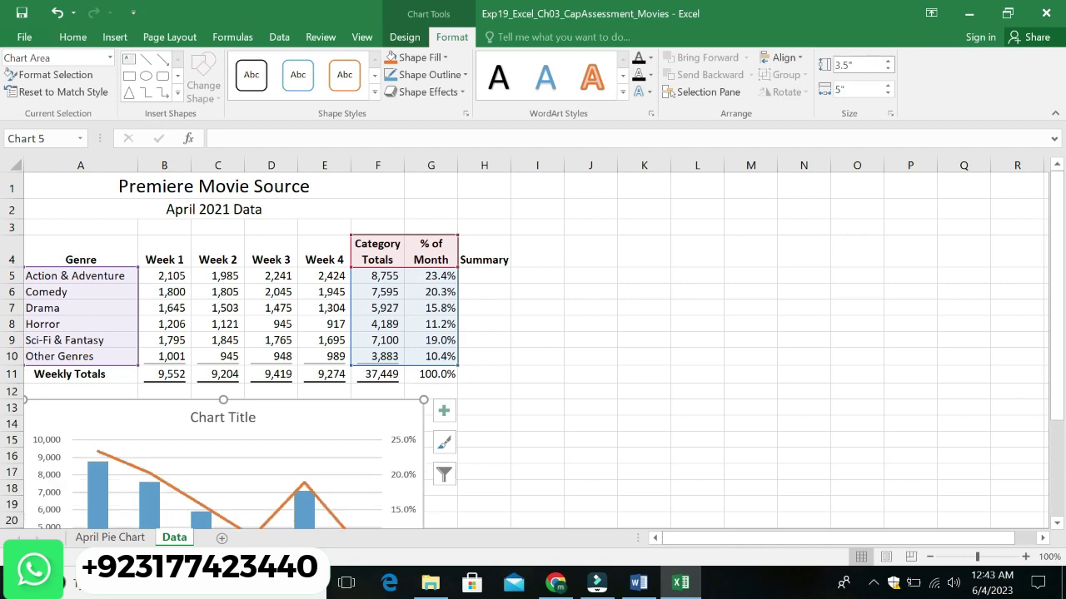
# Step: Check step 8's width requirement in Word and set the combo chart's width to 6" in Excel
pyautogui.click(639, 583)
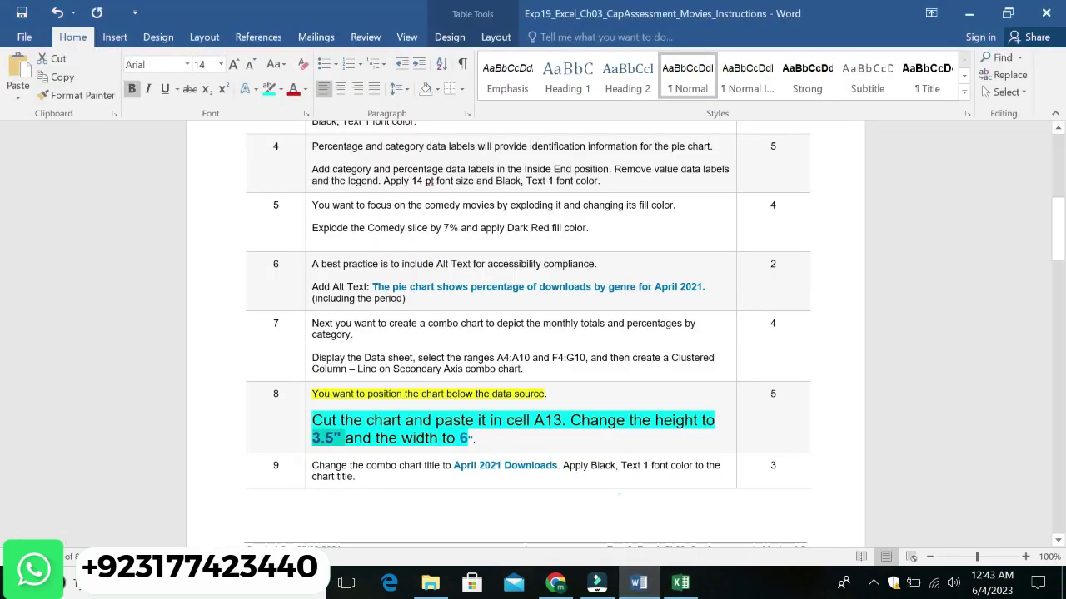
pyautogui.doubleClick(464, 438)
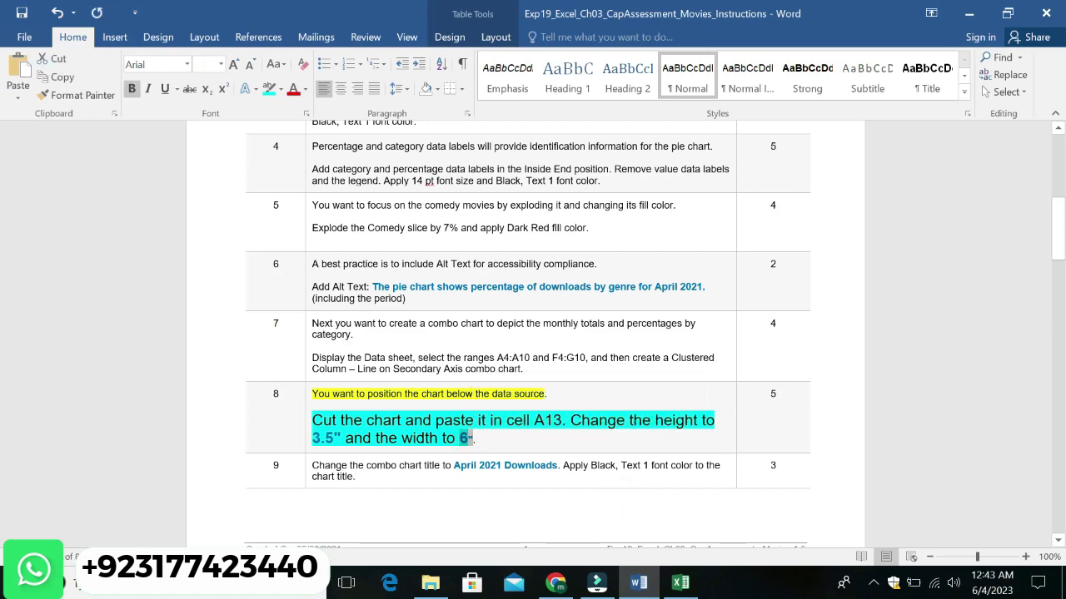
pyautogui.click(680, 583)
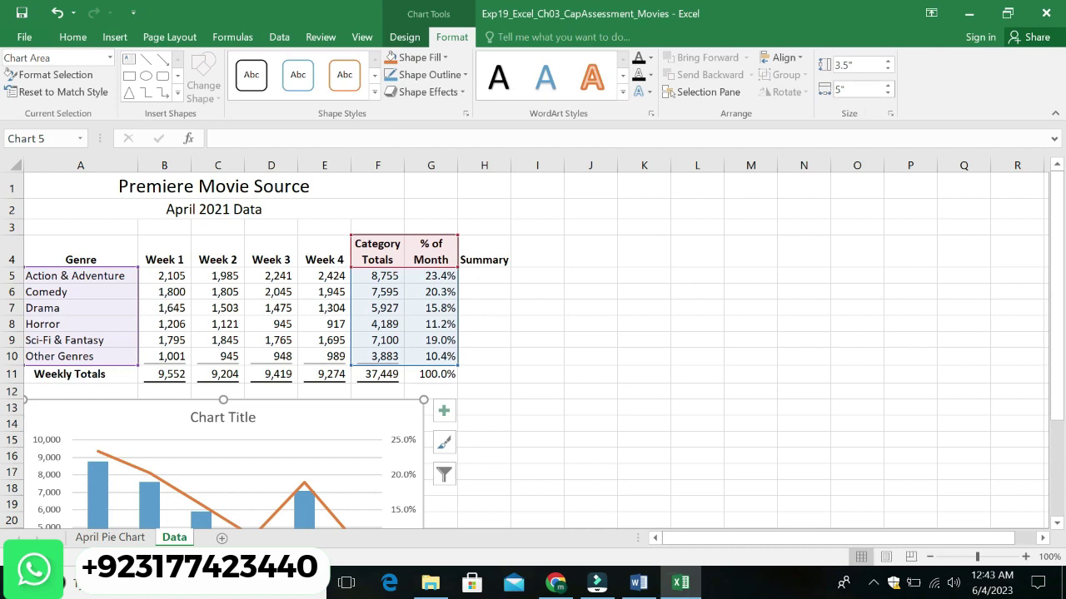
pyautogui.click(857, 91)
pyautogui.press('BackSpace')
pyautogui.write('6"')
pyautogui.press('Return')
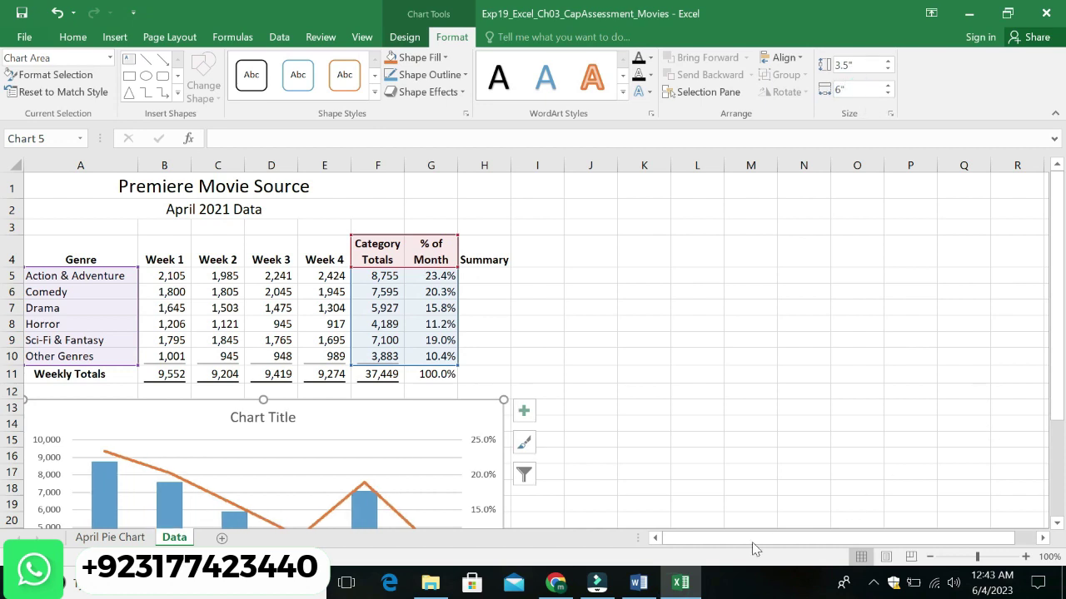
# Step: In Word, undo step 8's highlighting and enlargement, and format step 9's text at 14 pt with turquoise highlighting
pyautogui.click(640, 583)
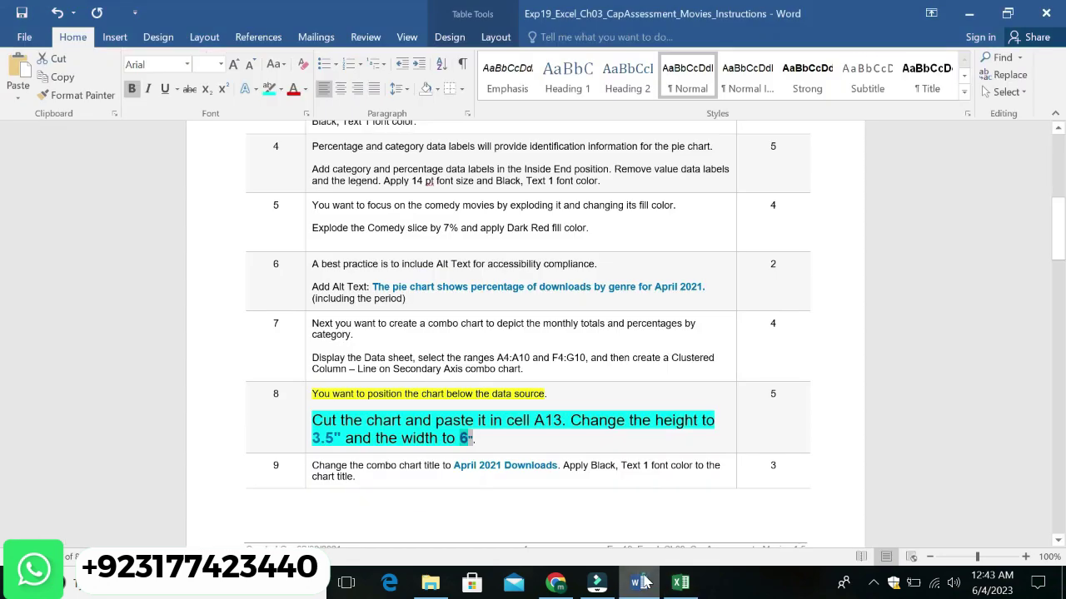
pyautogui.click(649, 468)
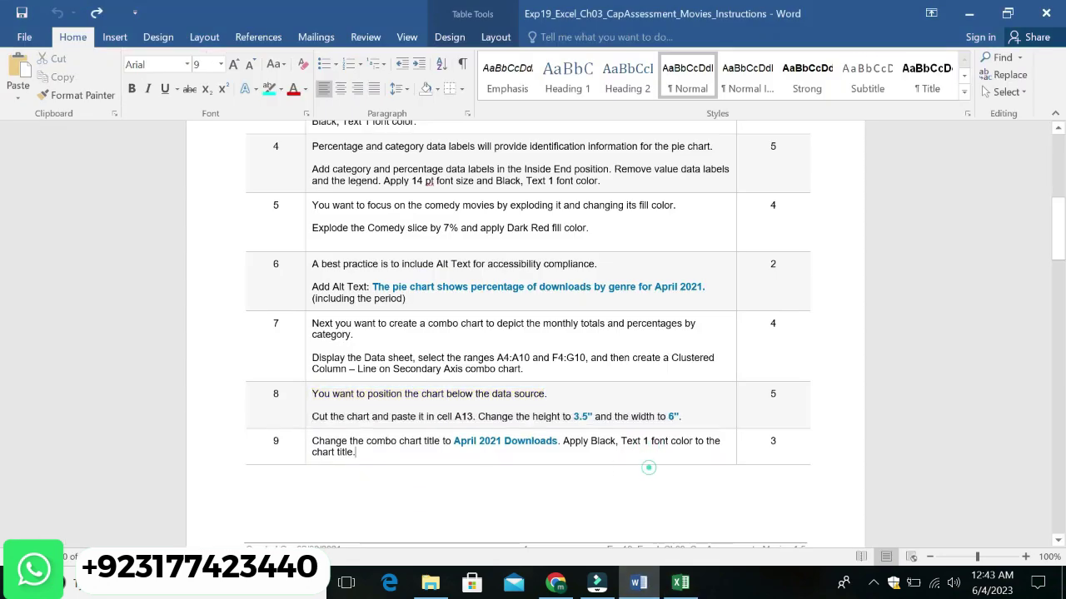
pyautogui.moveTo(313, 437); pyautogui.dragTo(430, 448)
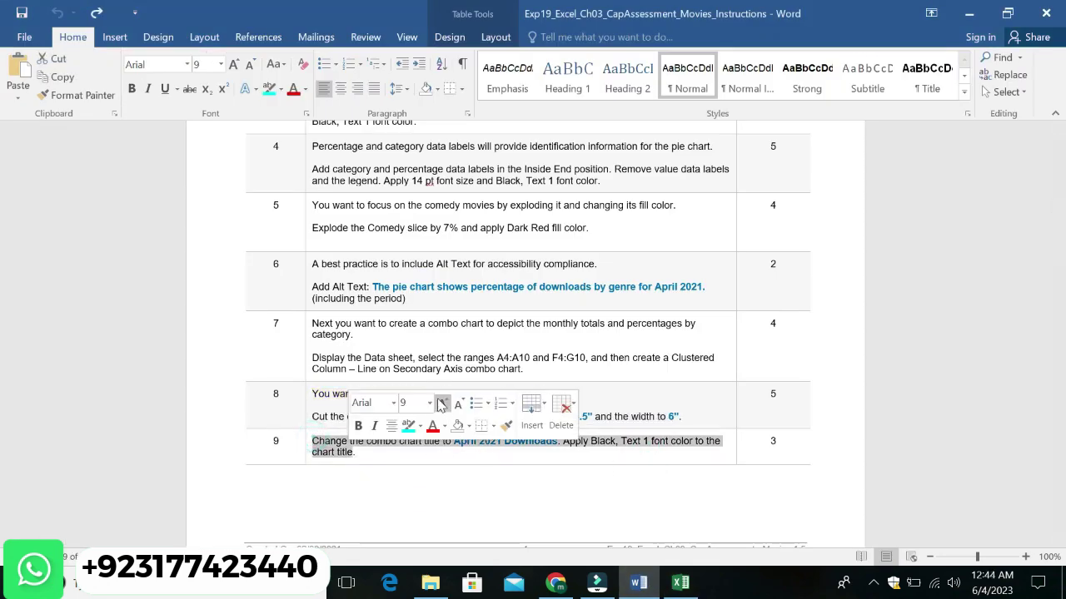
pyautogui.click(429, 403)
pyautogui.click(406, 225)
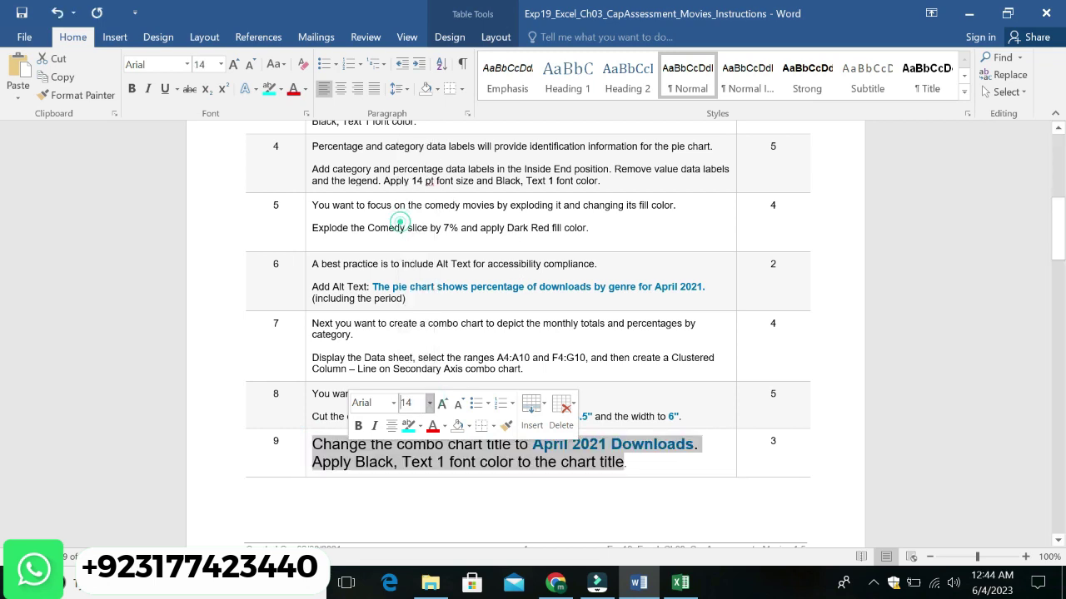
pyautogui.click(407, 425)
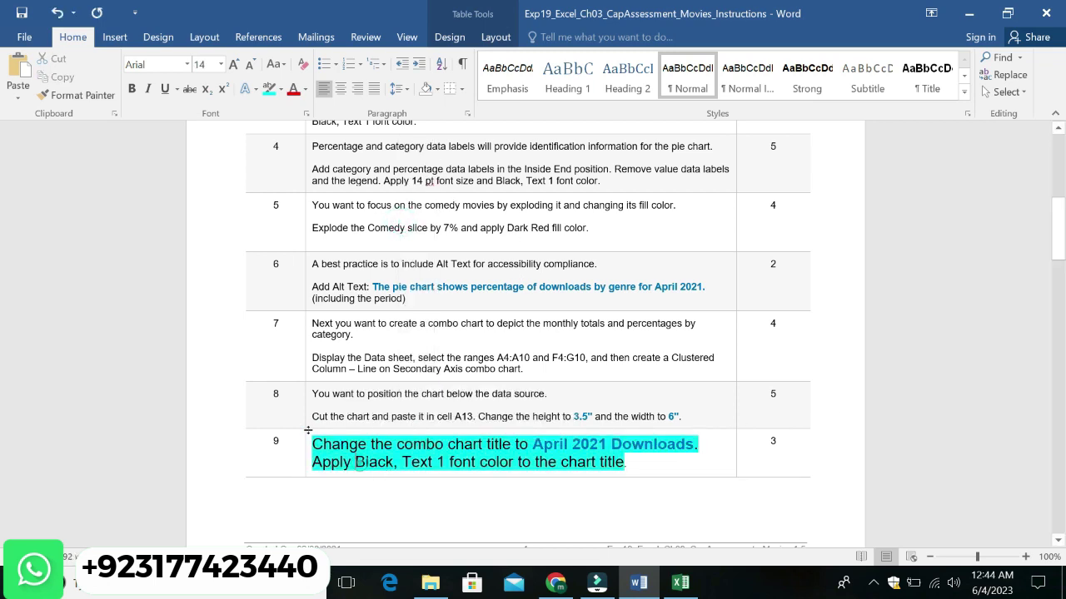
# Step: Copy "April 2021 Downloads" from step 9 in Word and paste it as the combo chart's title in Excel
pyautogui.moveTo(533, 444); pyautogui.dragTo(655, 447)
pyautogui.hotkey('ctrl', 'c')
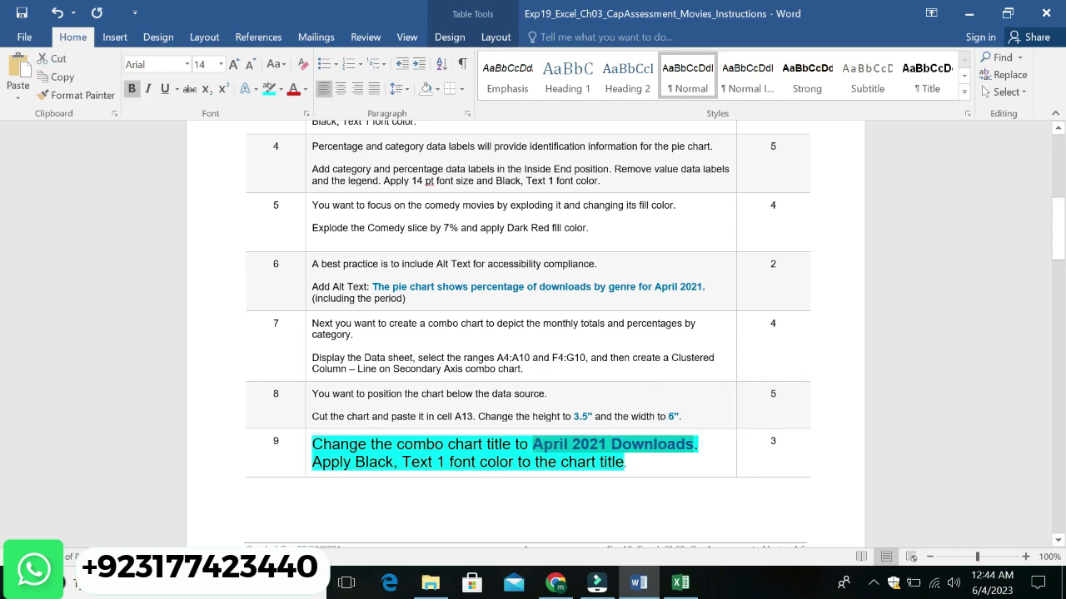
pyautogui.click(309, 441)
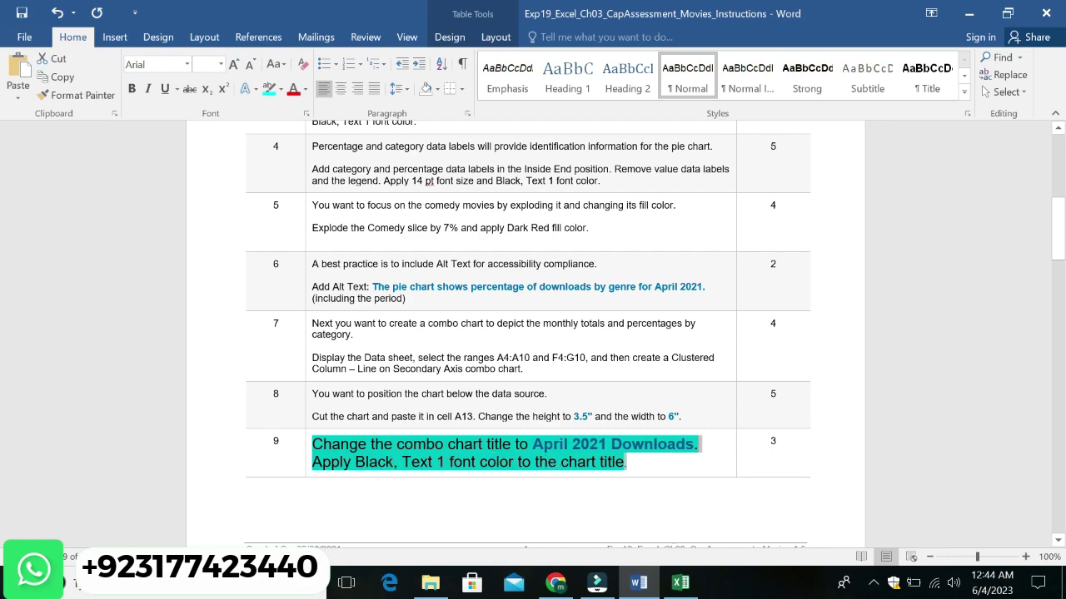
pyautogui.click(677, 585)
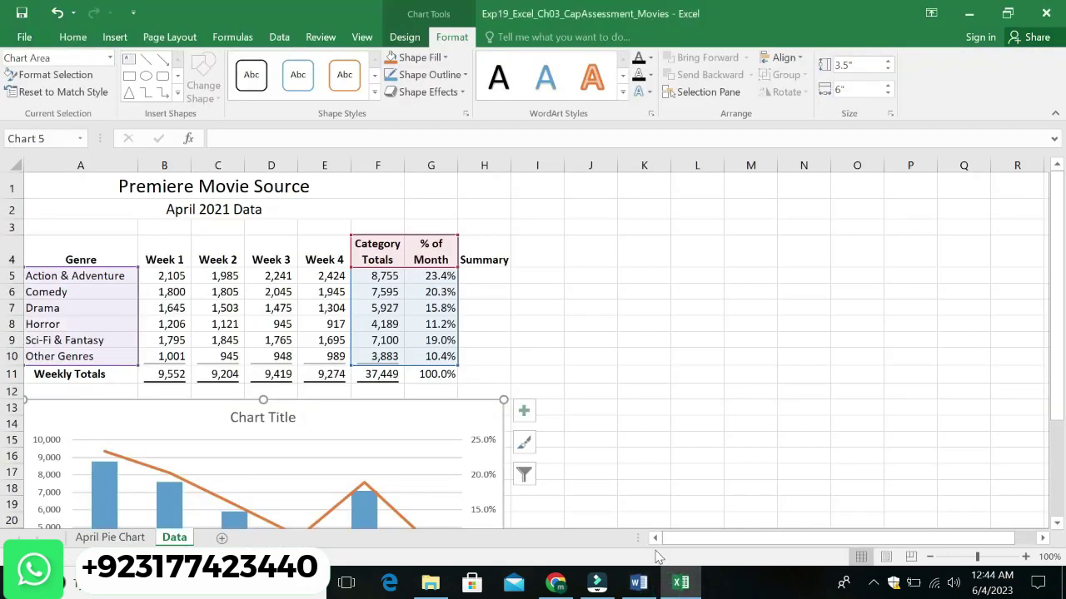
pyautogui.click(287, 421)
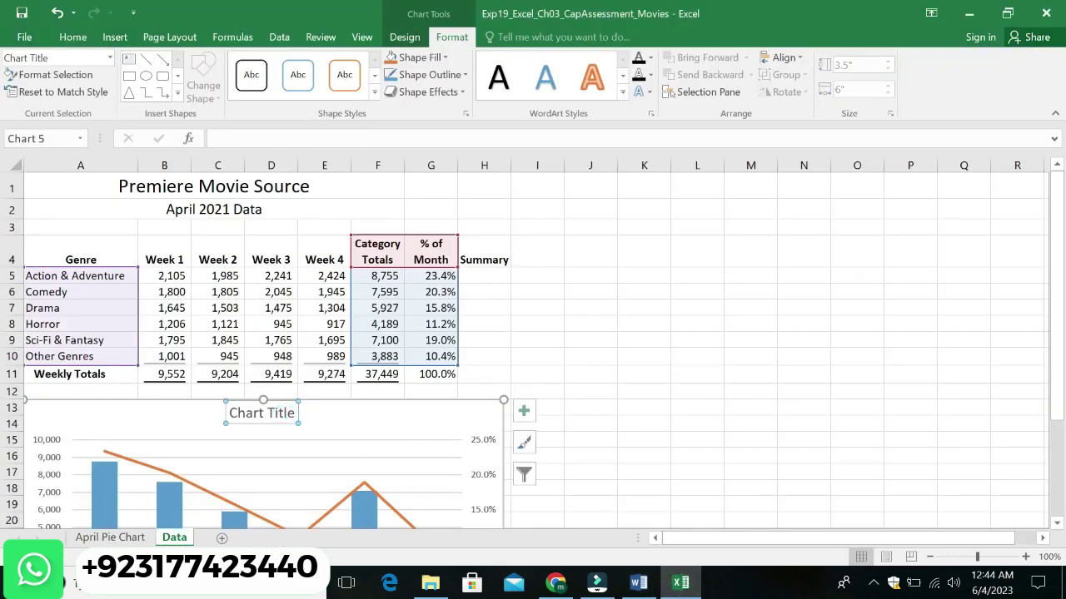
pyautogui.click(275, 136)
pyautogui.hotkey('ctrl', 'v')
pyautogui.press('Return')
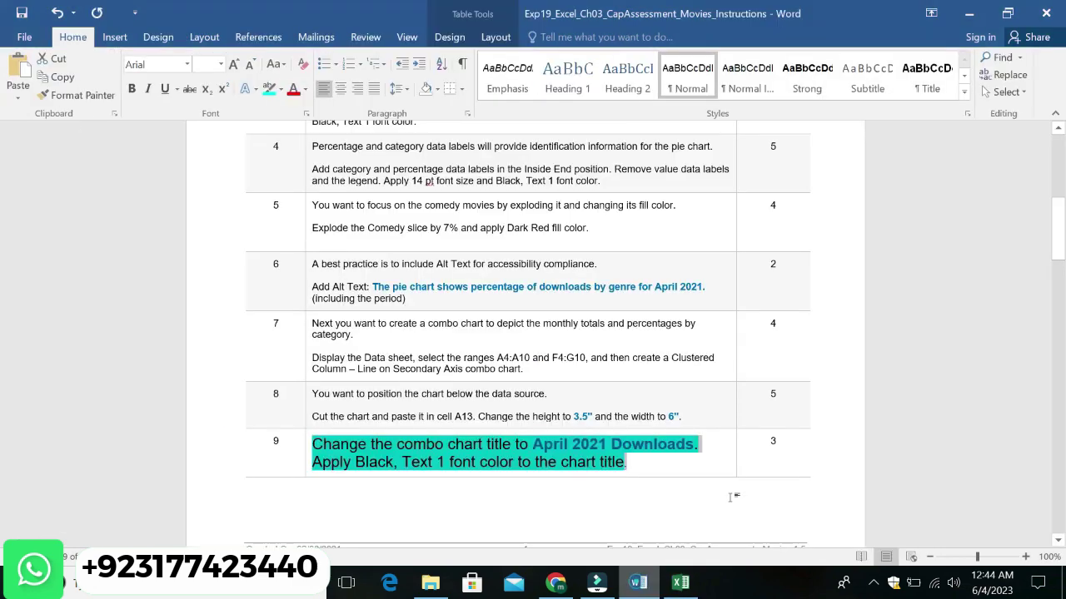
# Step: Switch to Word and undo the highlighting and enlargement of step 9's text
pyautogui.click(638, 584)
pyautogui.moveTo(1058, 229); pyautogui.dragTo(1057, 275)
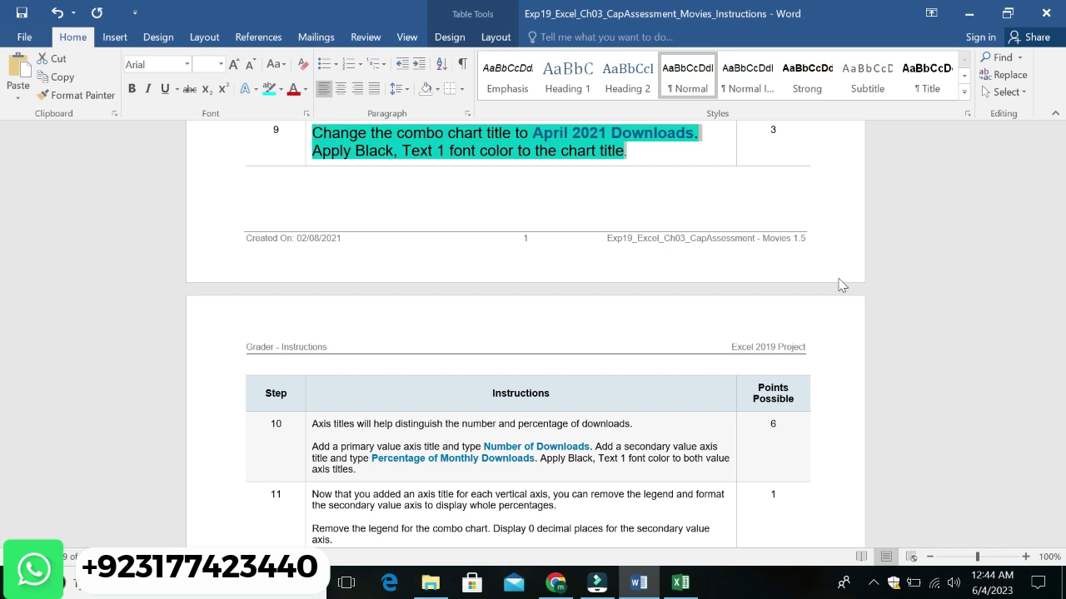
pyautogui.hotkey('ctrl', 'z')
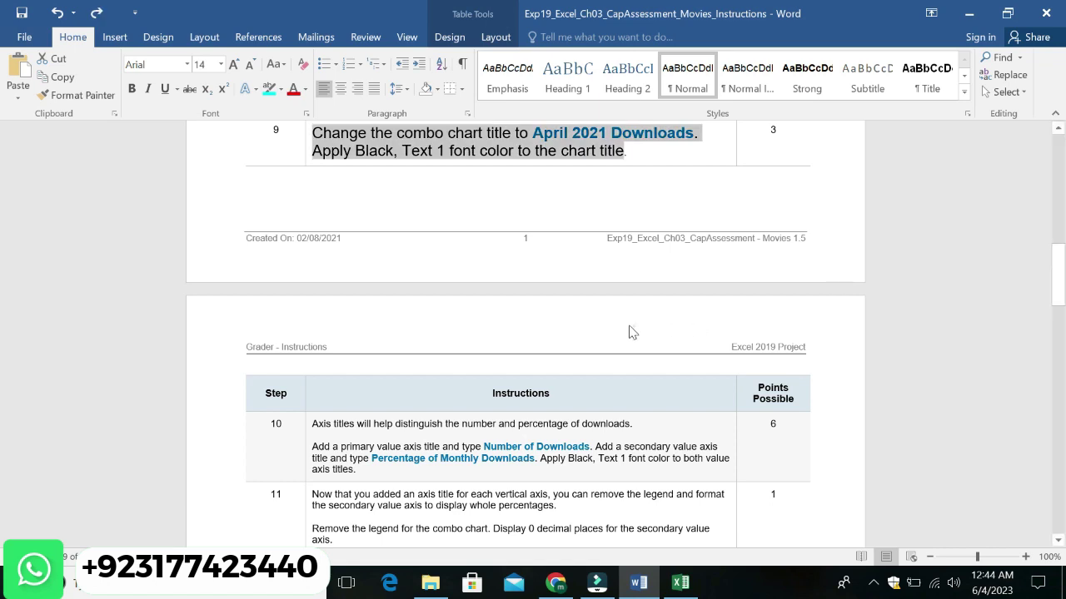
pyautogui.hotkey('ctrl', 'z')
pyautogui.click(443, 308)
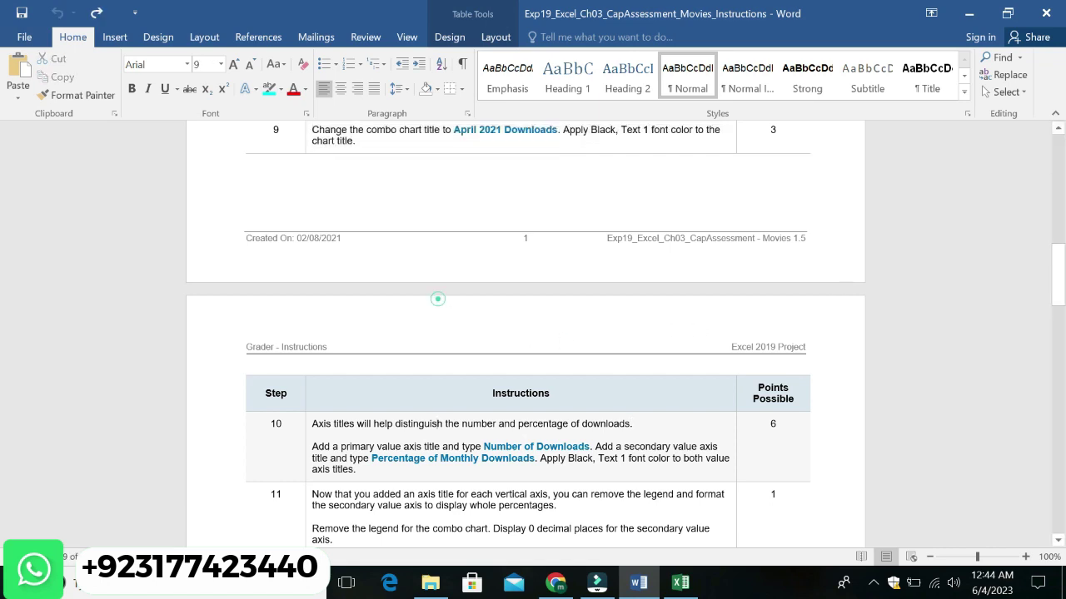
# Step: Format step 10's axis title instruction paragraph at 14 pt with turquoise highlighting
pyautogui.moveTo(315, 424); pyautogui.dragTo(641, 424)
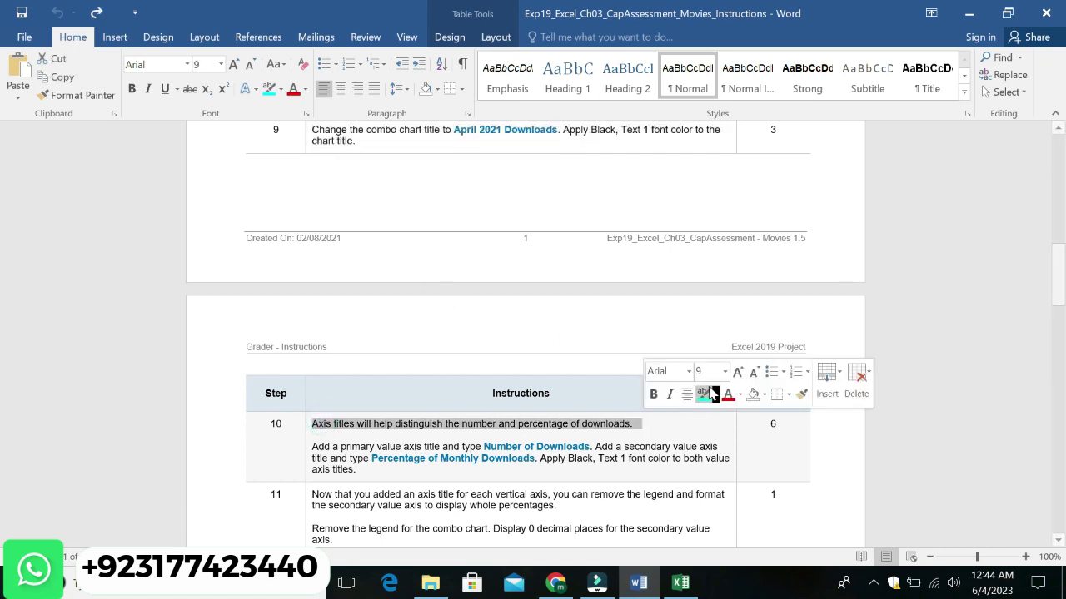
pyautogui.click(715, 395)
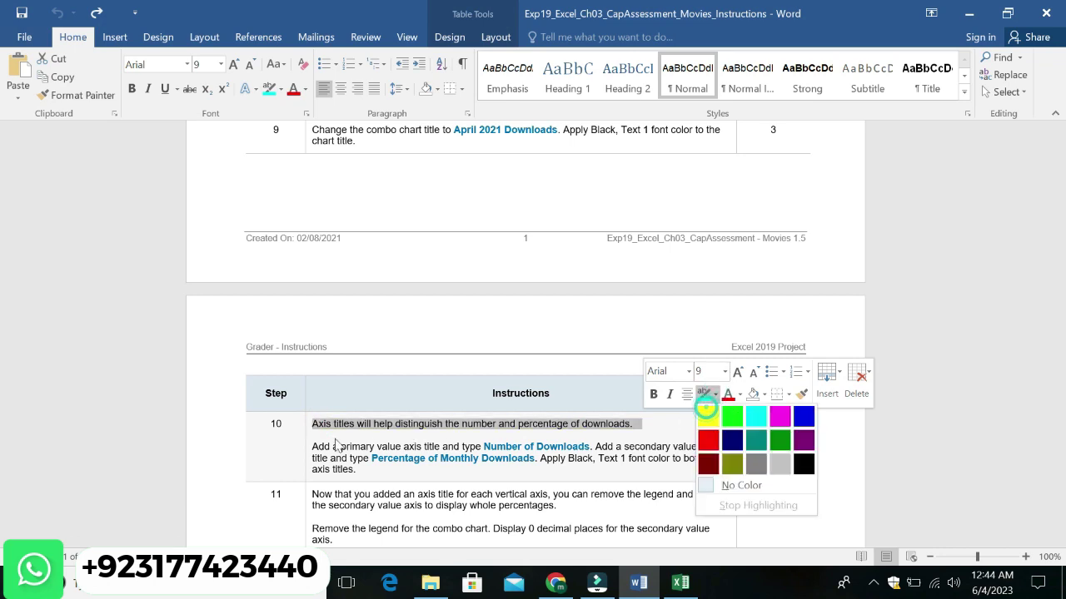
pyautogui.click(312, 447)
pyautogui.moveTo(313, 446); pyautogui.dragTo(458, 470)
pyautogui.click(547, 420)
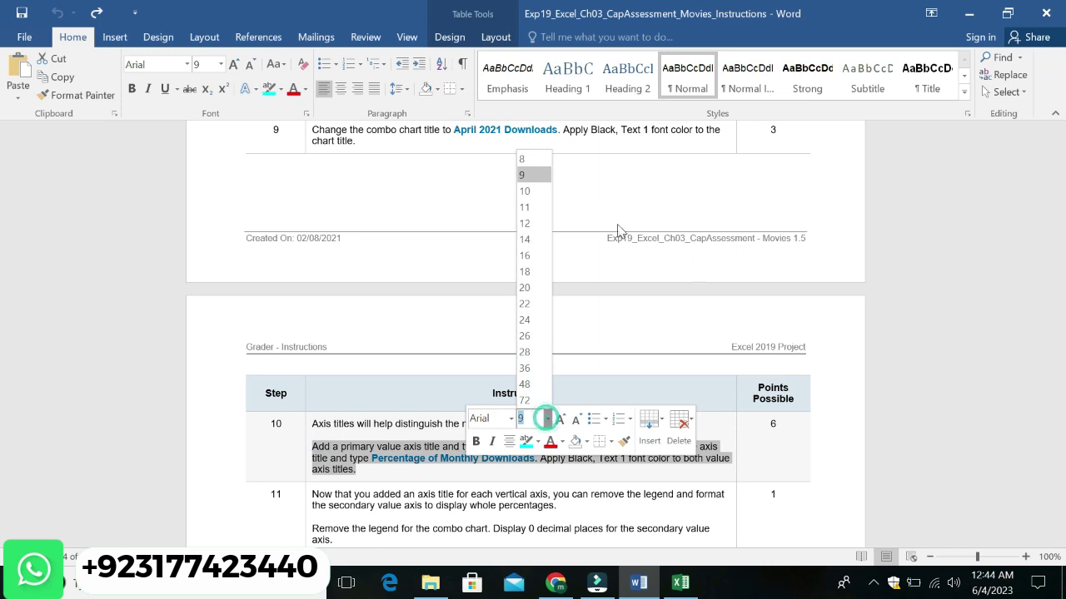
pyautogui.click(524, 239)
pyautogui.click(525, 441)
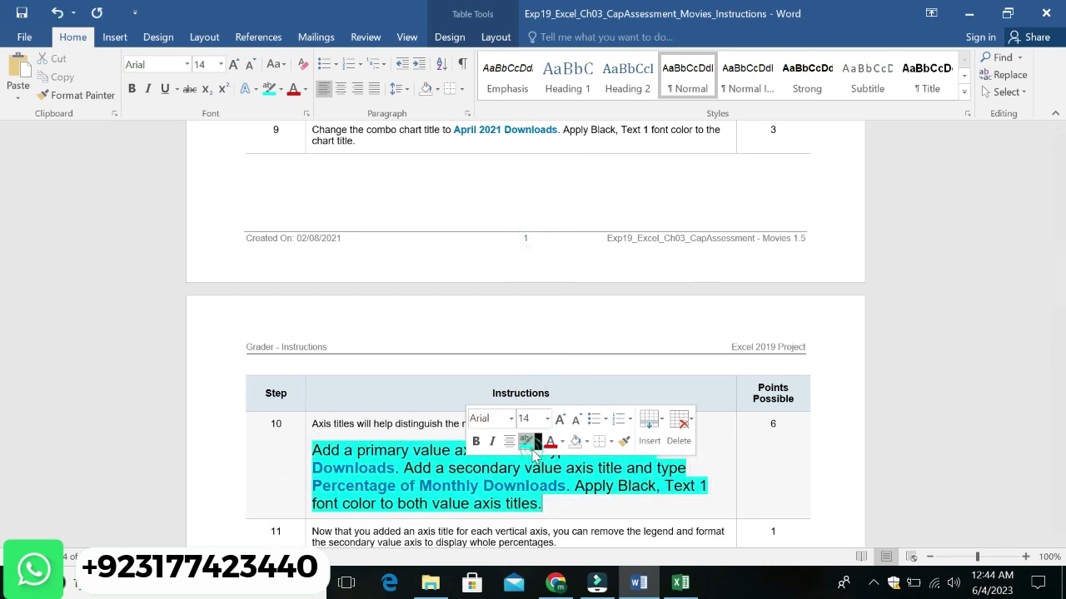
# Step: Read step 10's axis title and font color requirements, and select the primary axis title text "Number of Downloads"
pyautogui.click(378, 450)
pyautogui.hotkey('shift', 'Down')
pyautogui.hotkey('shift', 'Down')
pyautogui.hotkey('shift', 'Down')
pyautogui.hotkey('shift', 'Down')
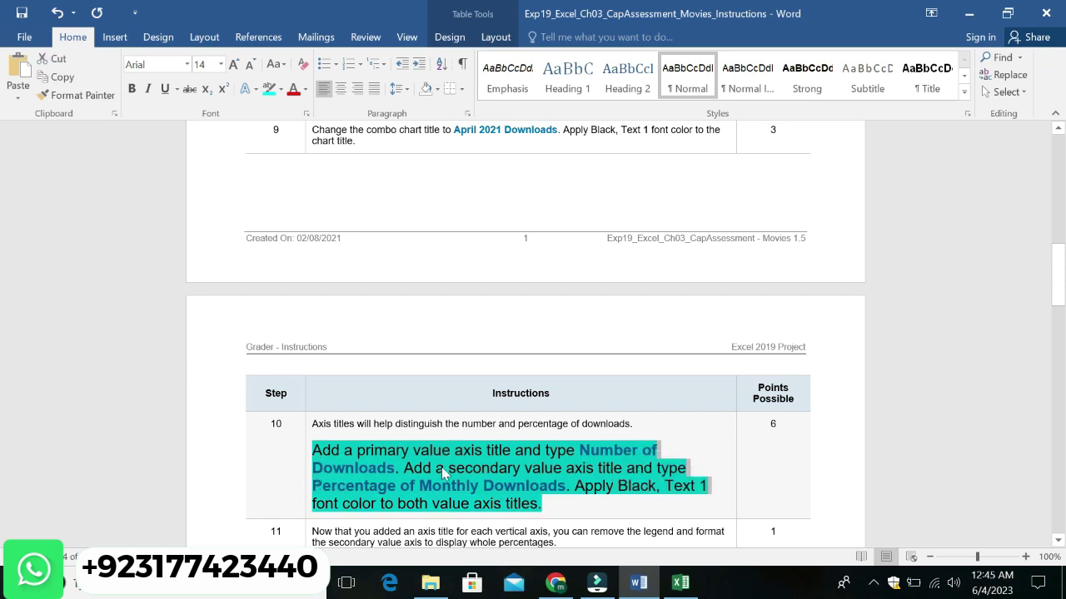
pyautogui.click(545, 508)
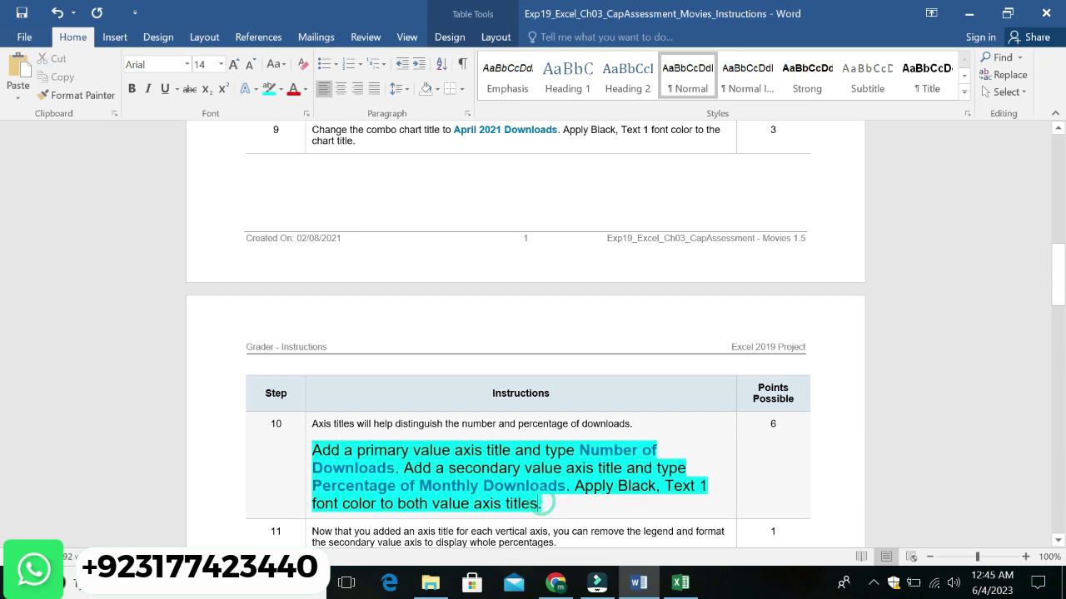
pyautogui.moveTo(578, 450); pyautogui.dragTo(400, 472)
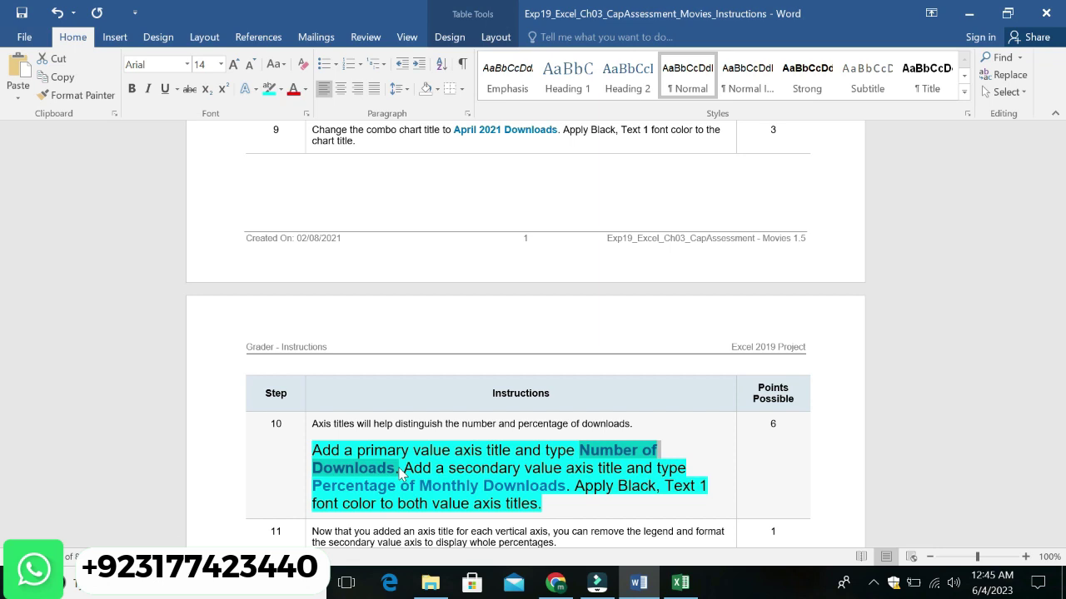
# Step: Switch to Excel and open the combo chart's element list with the Axes options
pyautogui.click(680, 583)
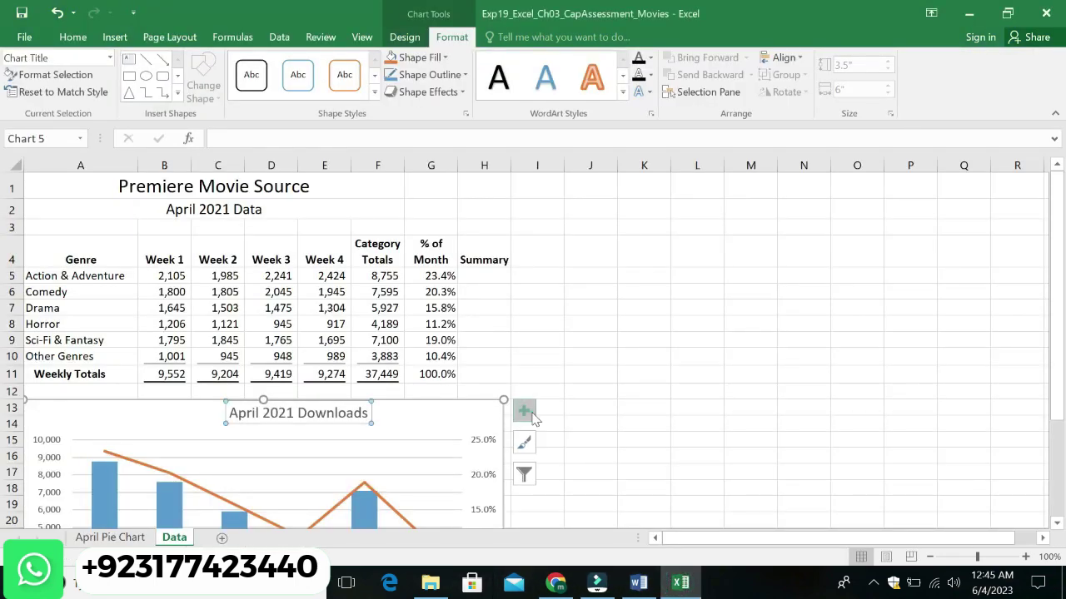
pyautogui.click(523, 410)
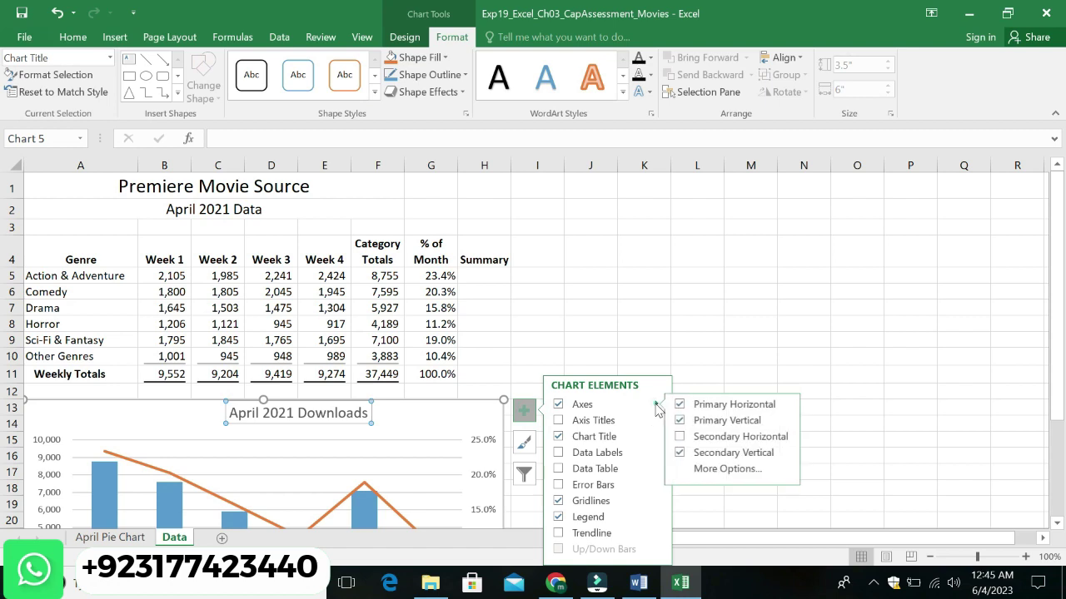
pyautogui.click(656, 405)
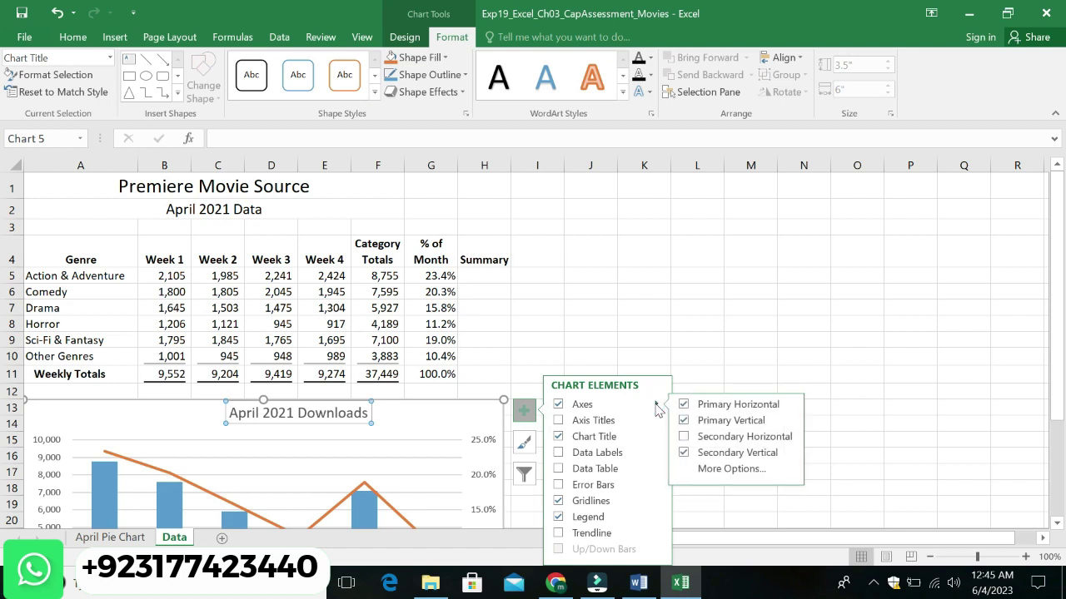